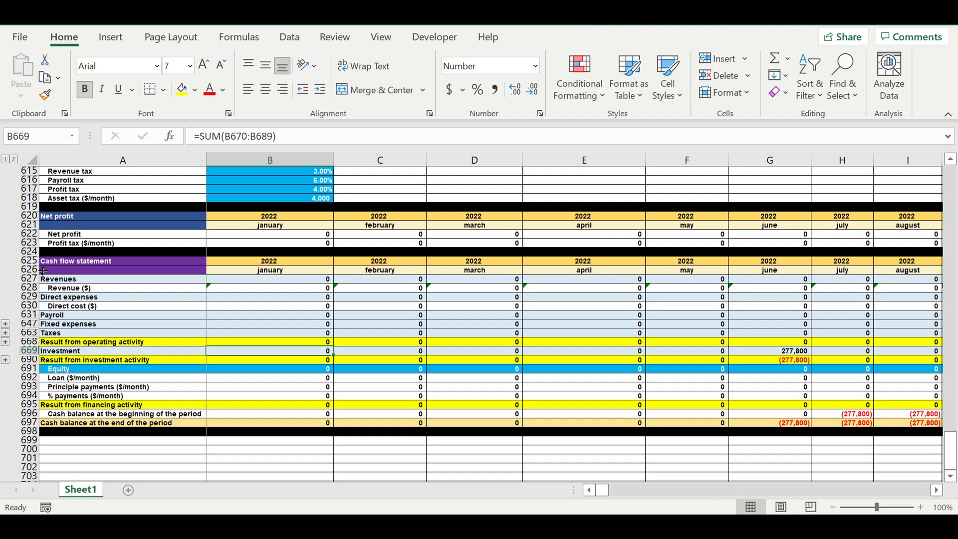
Review the cash flow statement section in rows 625 to 698, including its revenue, payroll, fixed expense and investment lines
{"action": "left_click_drag", "start_coordinate": [28, 263], "coordinate": [23, 428]}
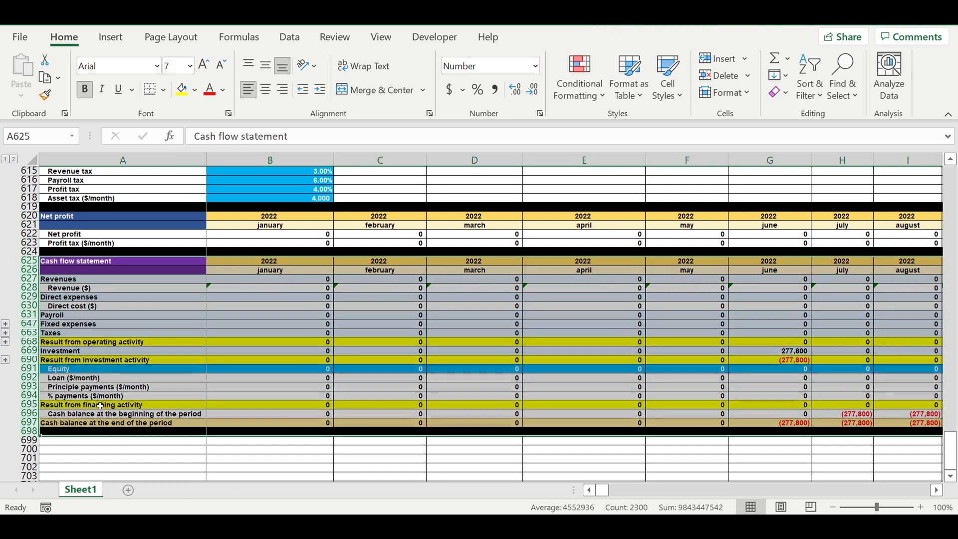
{"action": "left_click", "coordinate": [63, 280]}
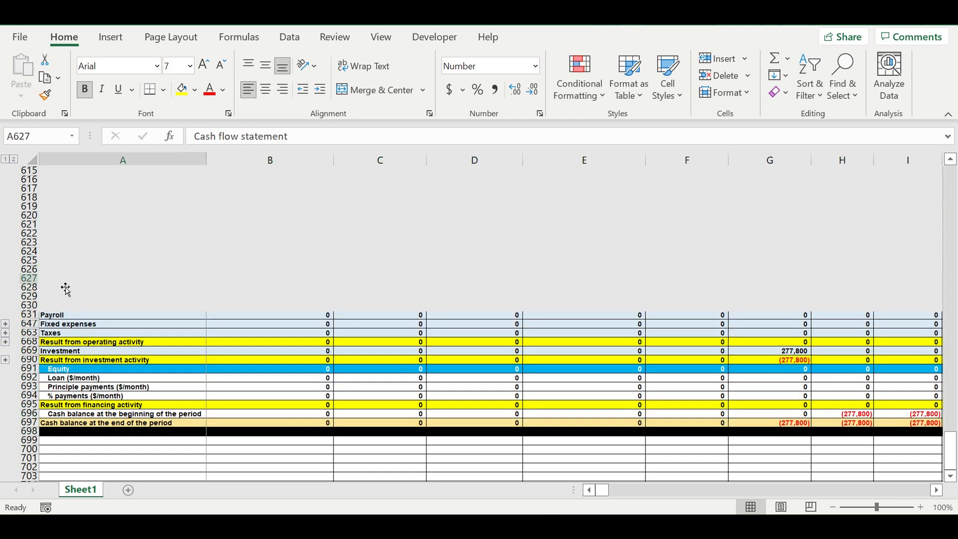
{"action": "left_click", "coordinate": [58, 297]}
{"action": "left_click", "coordinate": [65, 315]}
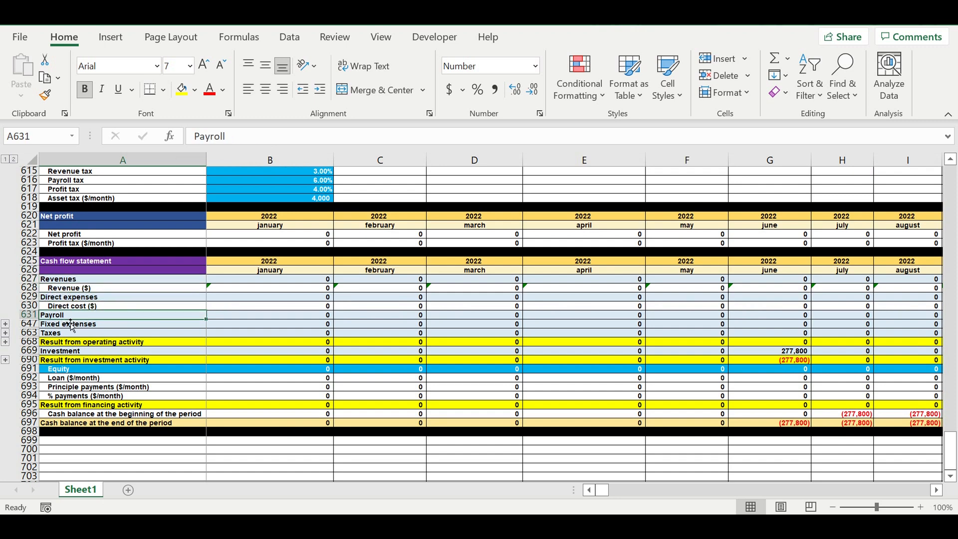
{"action": "left_click", "coordinate": [79, 324]}
{"action": "left_click", "coordinate": [72, 352]}
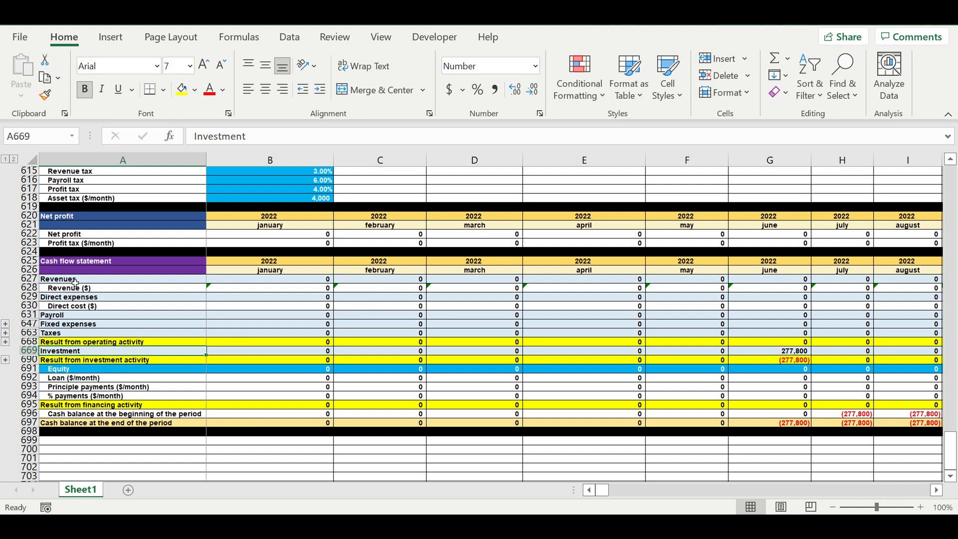
{"action": "left_click", "coordinate": [37, 261]}
{"action": "left_click_drag", "start_coordinate": [37, 261], "coordinate": [28, 435]}
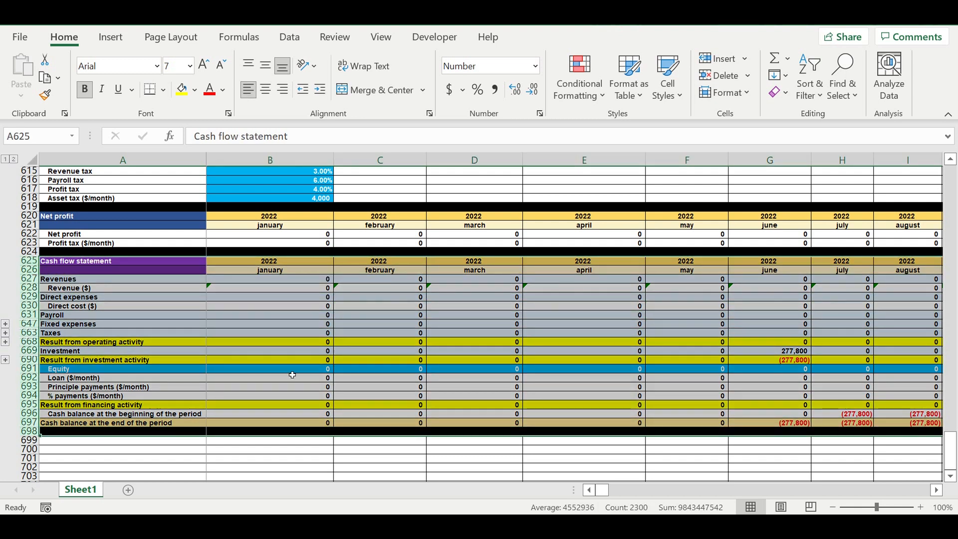
{"action": "left_click", "coordinate": [296, 360]}
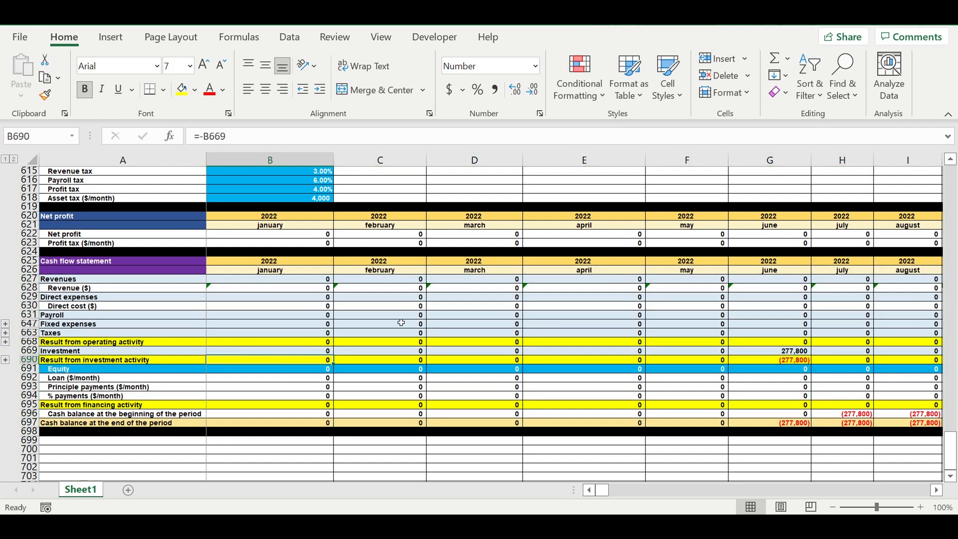
Examine the end-of-period cash balance row across the months from June 2022 through 2024
{"action": "left_click", "coordinate": [29, 425]}
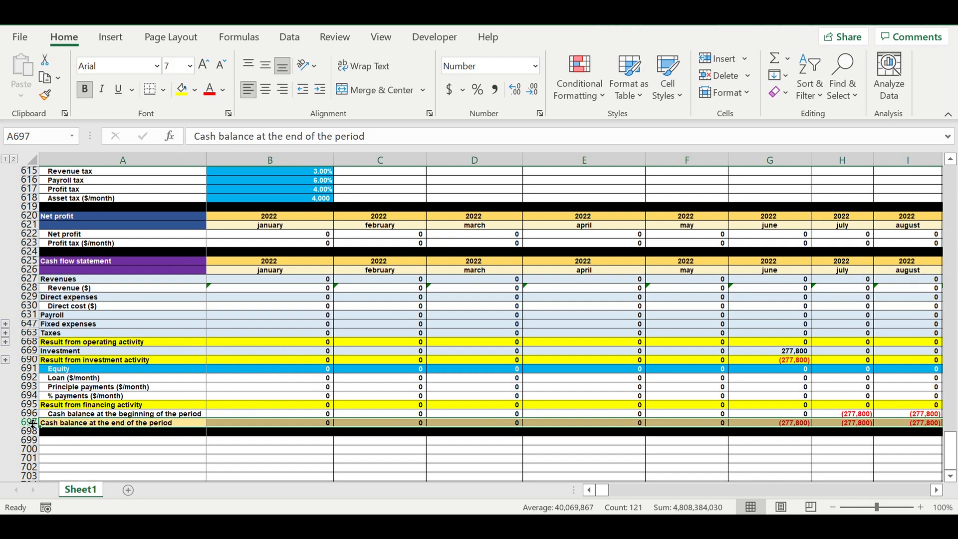
{"action": "left_click", "coordinate": [96, 443]}
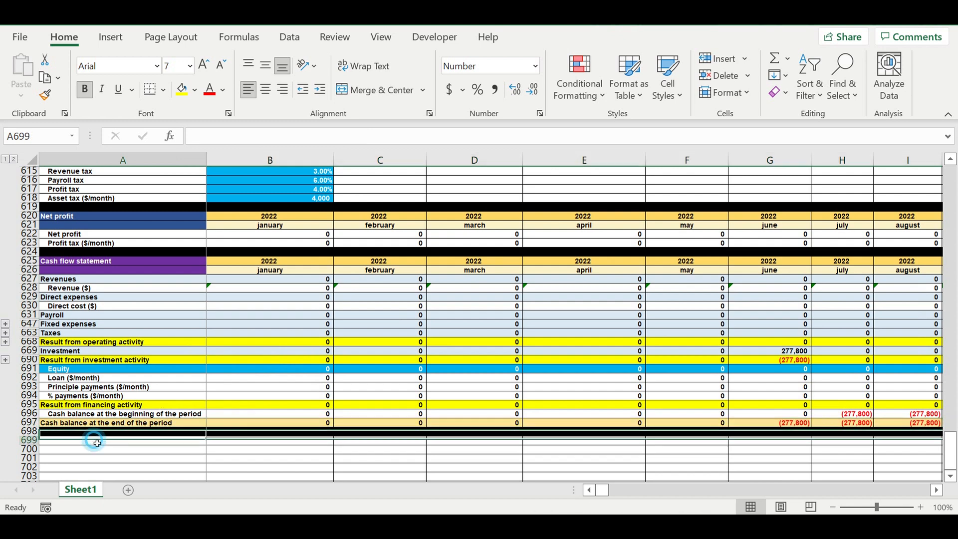
{"action": "left_click", "coordinate": [29, 424]}
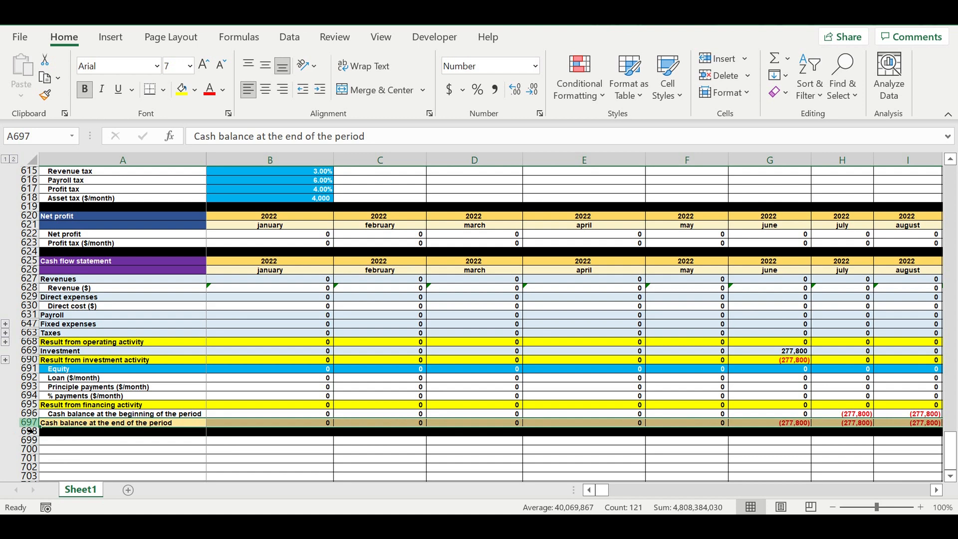
{"action": "left_click", "coordinate": [77, 423]}
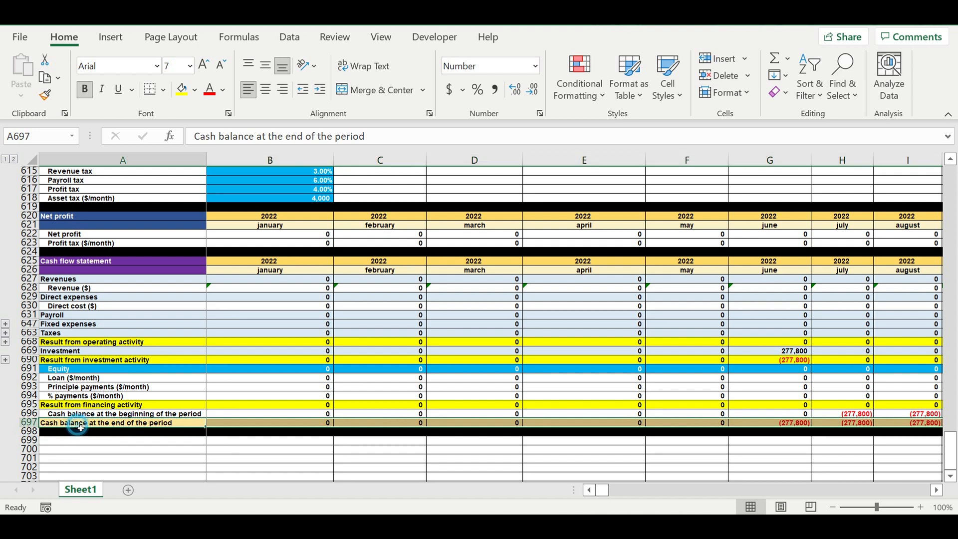
{"action": "left_click", "coordinate": [30, 423]}
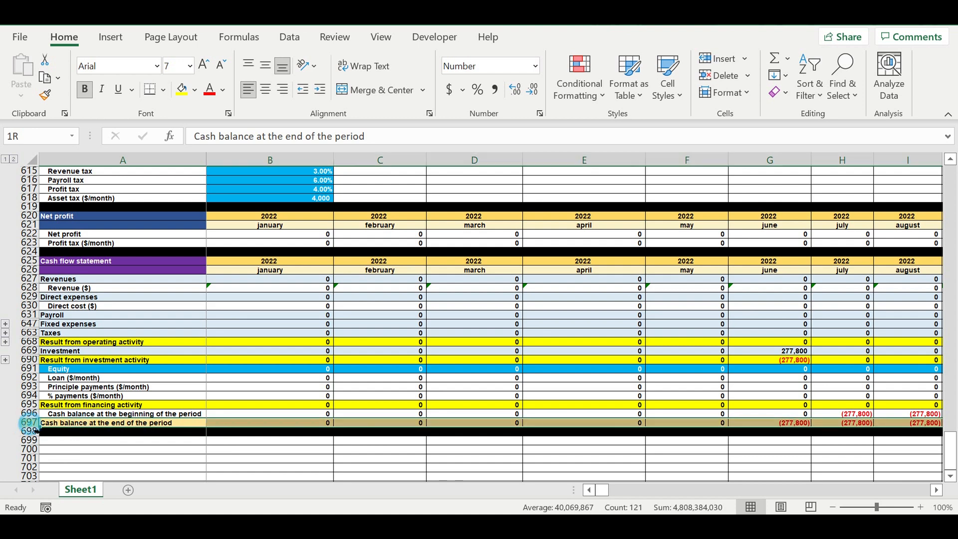
{"action": "left_click_drag", "start_coordinate": [796, 424], "coordinate": [827, 428]}
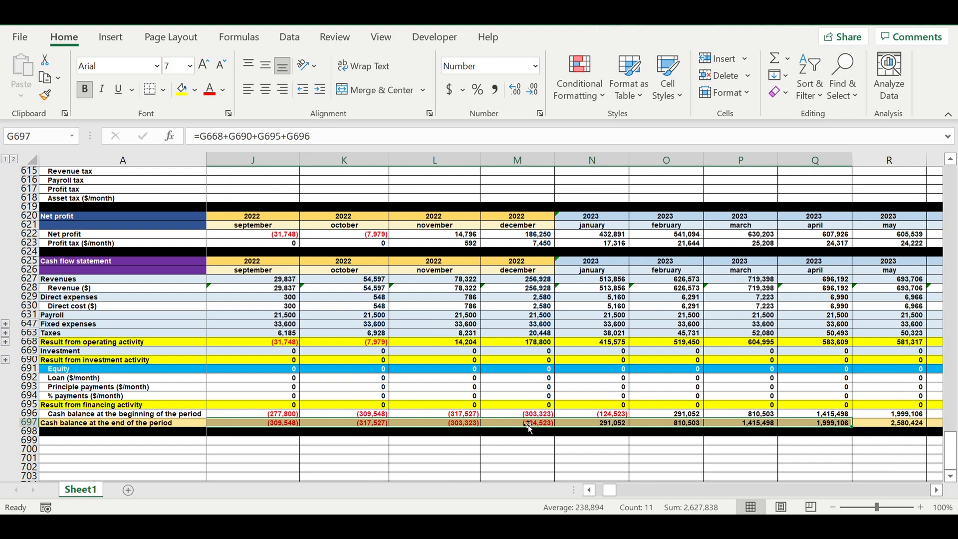
{"action": "left_click_drag", "start_coordinate": [529, 427], "coordinate": [248, 423]}
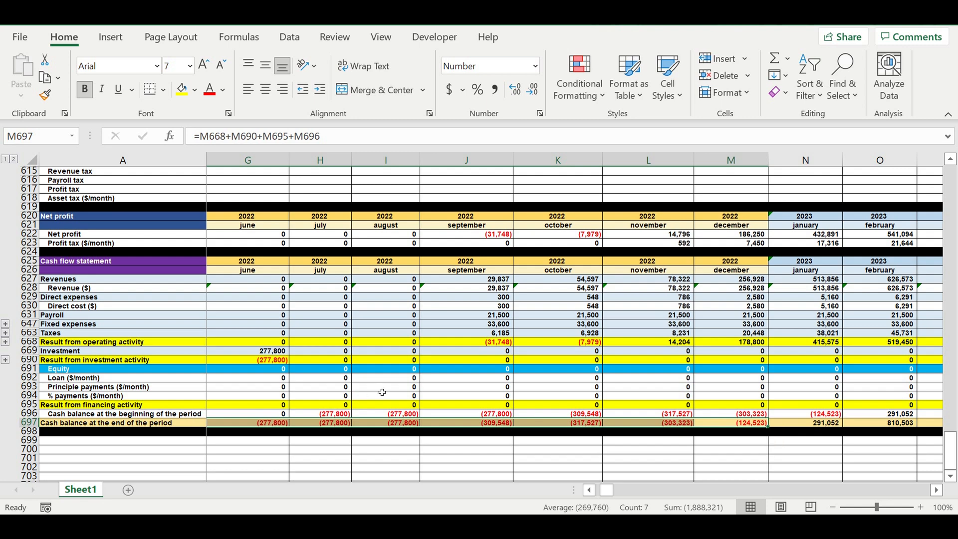
{"action": "left_click", "coordinate": [264, 373]}
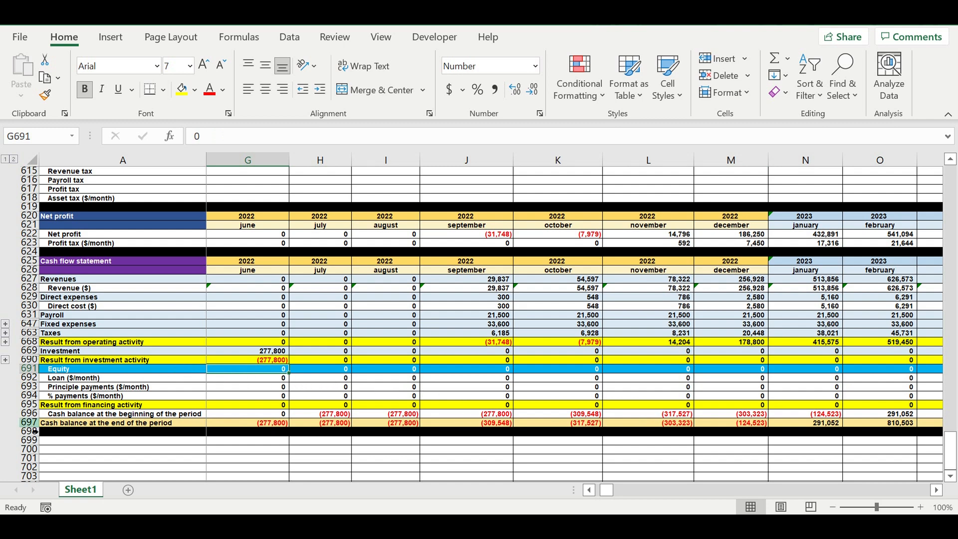
{"action": "left_click", "coordinate": [901, 424]}
{"action": "left_click_drag", "start_coordinate": [956, 444], "coordinate": [867, 425]}
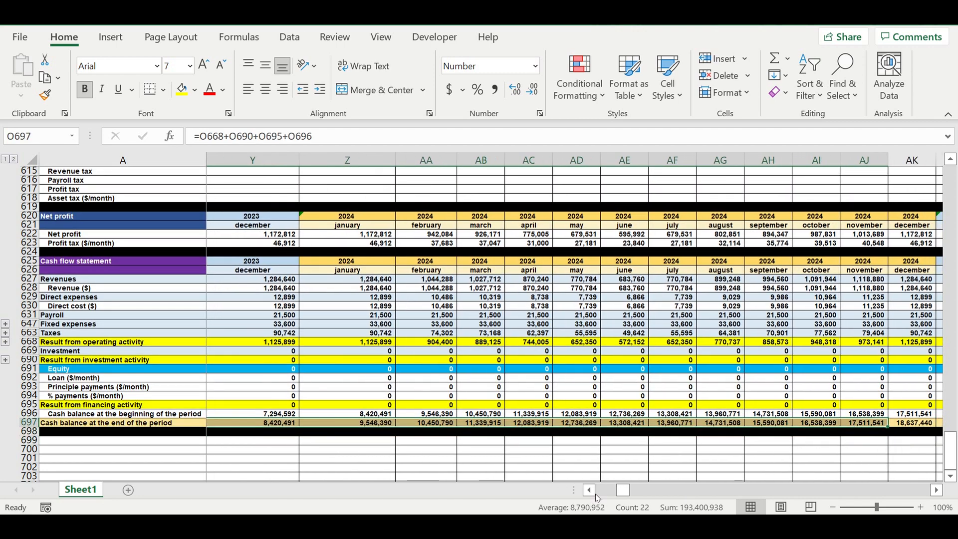
{"action": "left_click_drag", "start_coordinate": [624, 490], "coordinate": [591, 495]}
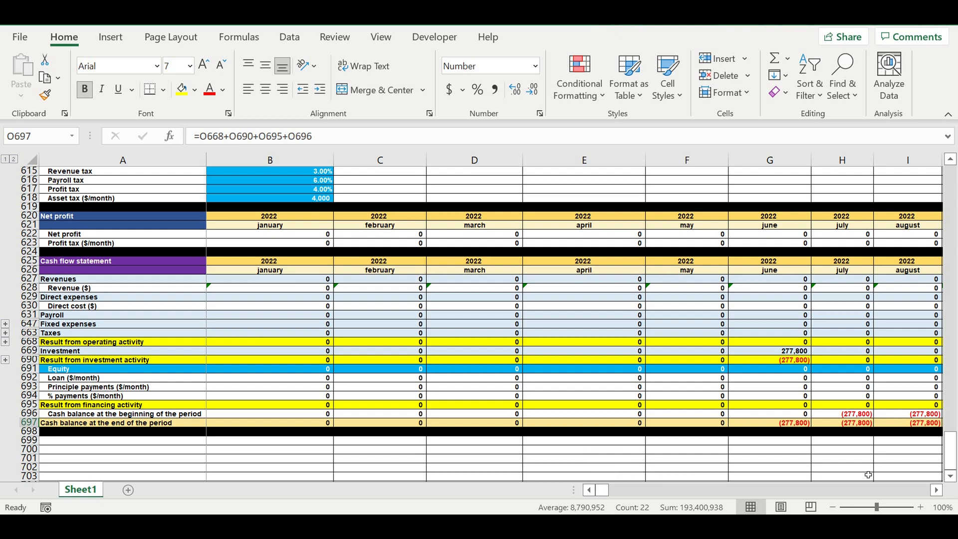
Examine the June 2022 investment result and the revenues, expenses and operating results for September and October 2022
{"action": "left_click", "coordinate": [937, 490]}
{"action": "left_click", "coordinate": [937, 490]}
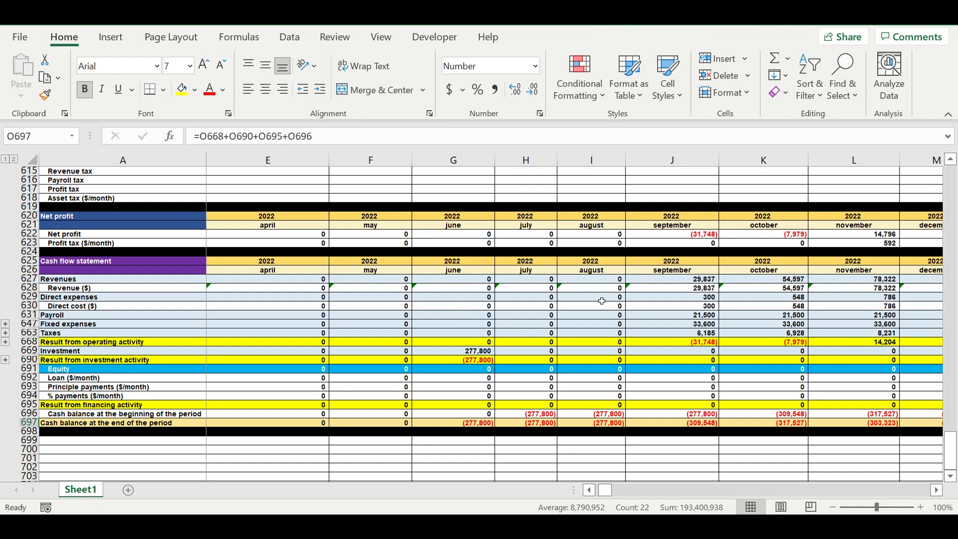
{"action": "left_click", "coordinate": [466, 362]}
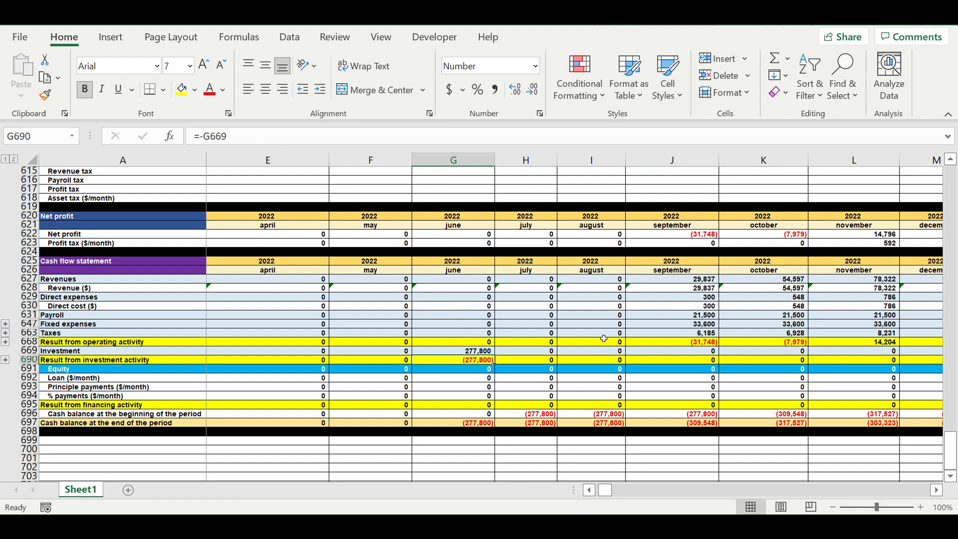
{"action": "left_click_drag", "start_coordinate": [696, 279], "coordinate": [765, 345]}
{"action": "left_click", "coordinate": [814, 351]}
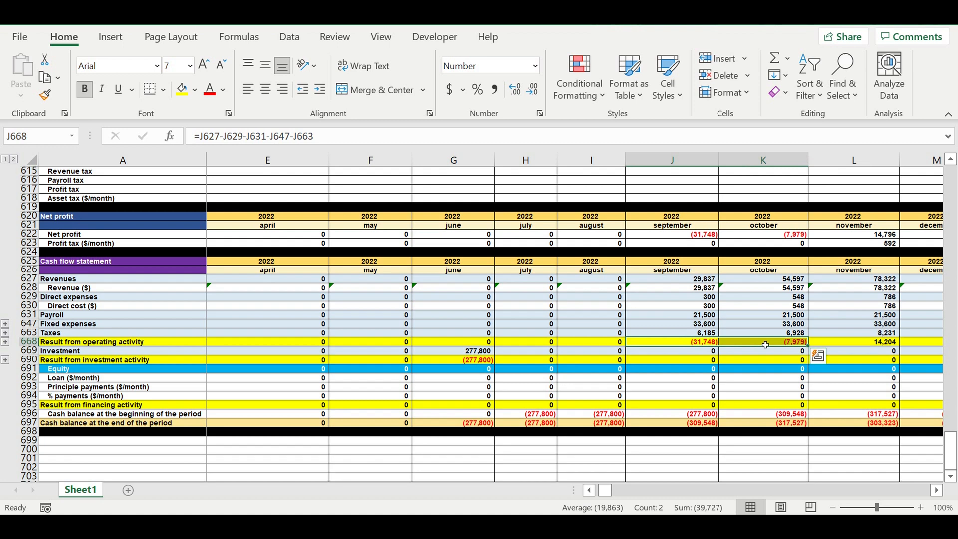
{"action": "left_click_drag", "start_coordinate": [738, 279], "coordinate": [785, 280]}
{"action": "left_click_drag", "start_coordinate": [708, 288], "coordinate": [786, 337]}
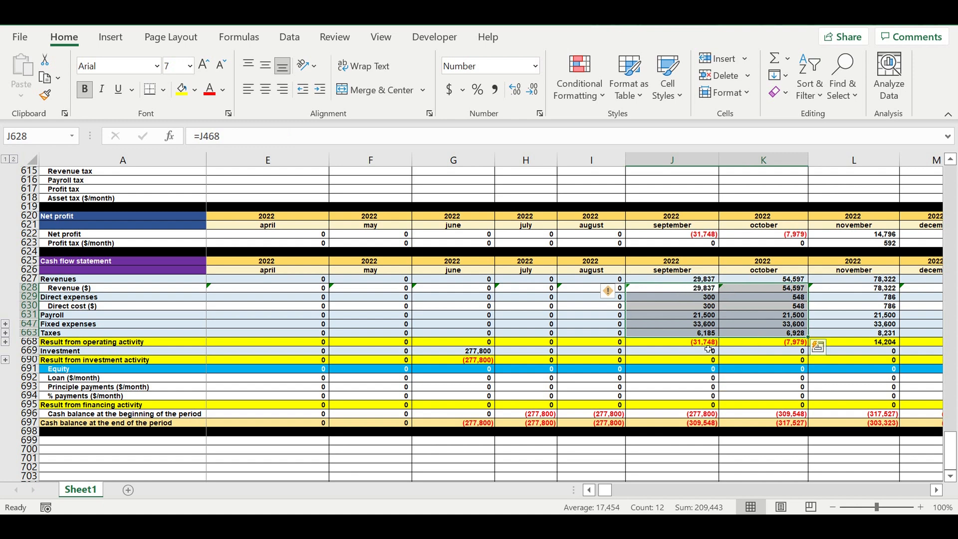
{"action": "left_click_drag", "start_coordinate": [705, 345], "coordinate": [769, 344]}
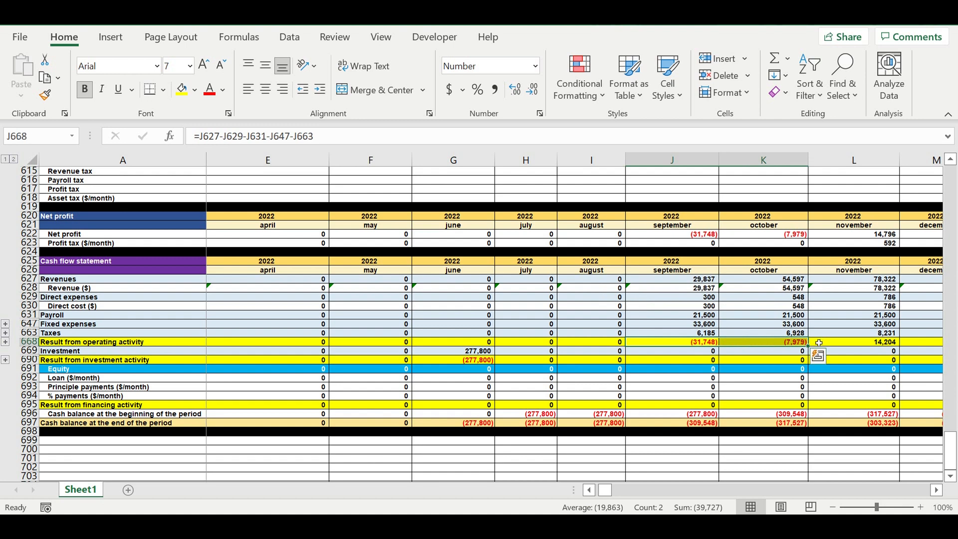
{"action": "left_click_drag", "start_coordinate": [698, 345], "coordinate": [765, 349]}
Enter equity of 277800 for June 2022 in cell G691 to cover that month's cash shortfall
{"action": "left_click_drag", "start_coordinate": [609, 495], "coordinate": [591, 494]}
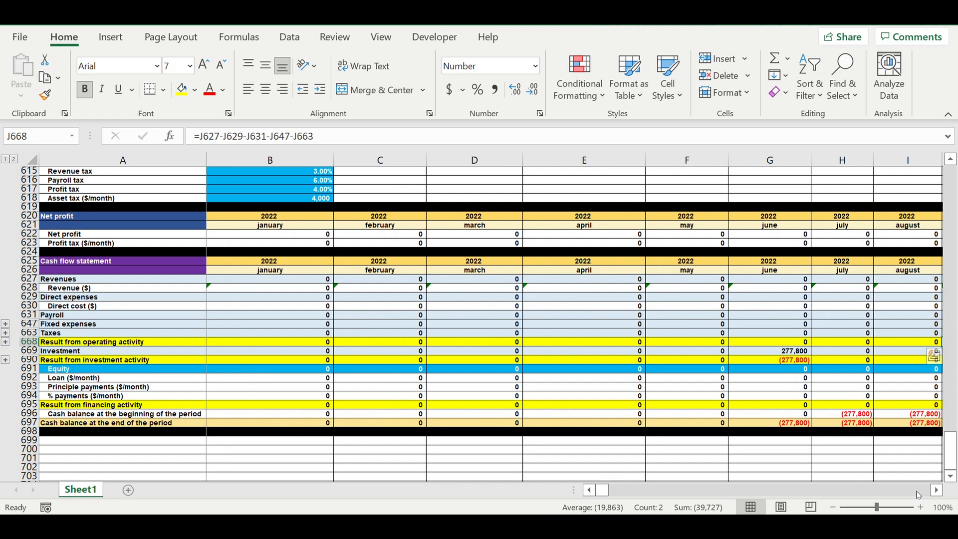
{"action": "left_click", "coordinate": [937, 491]}
{"action": "left_click", "coordinate": [937, 491]}
{"action": "left_click", "coordinate": [937, 490]}
{"action": "left_click", "coordinate": [937, 491]}
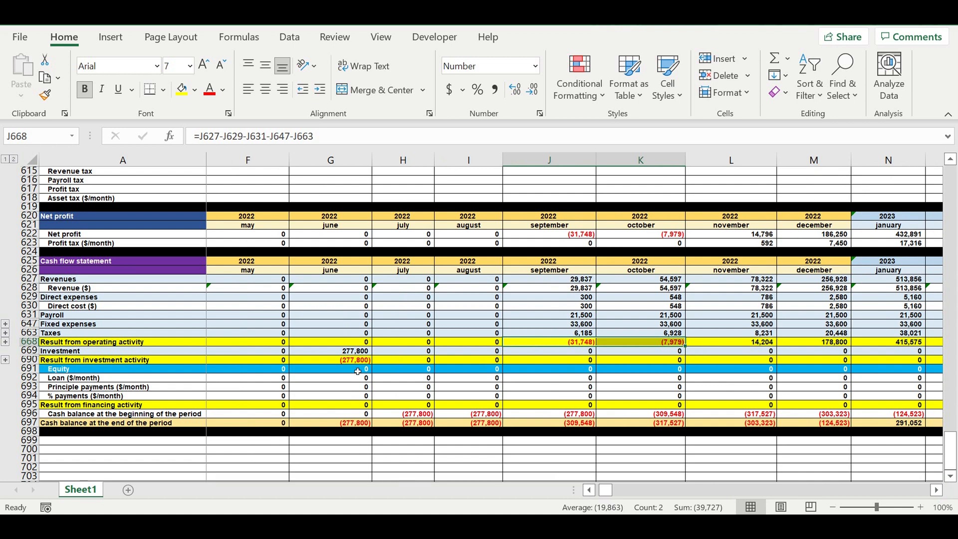
{"action": "left_click", "coordinate": [332, 369]}
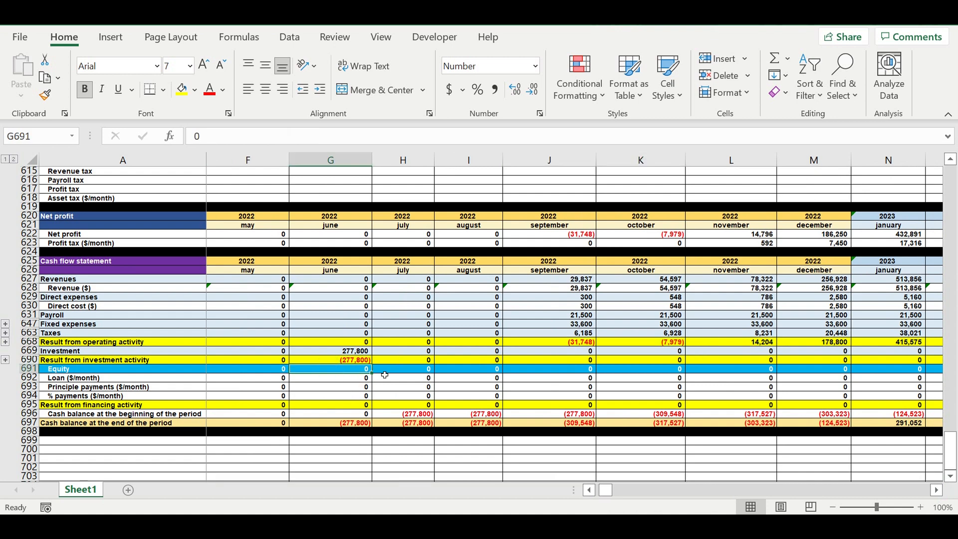
{"action": "left_click", "coordinate": [347, 424]}
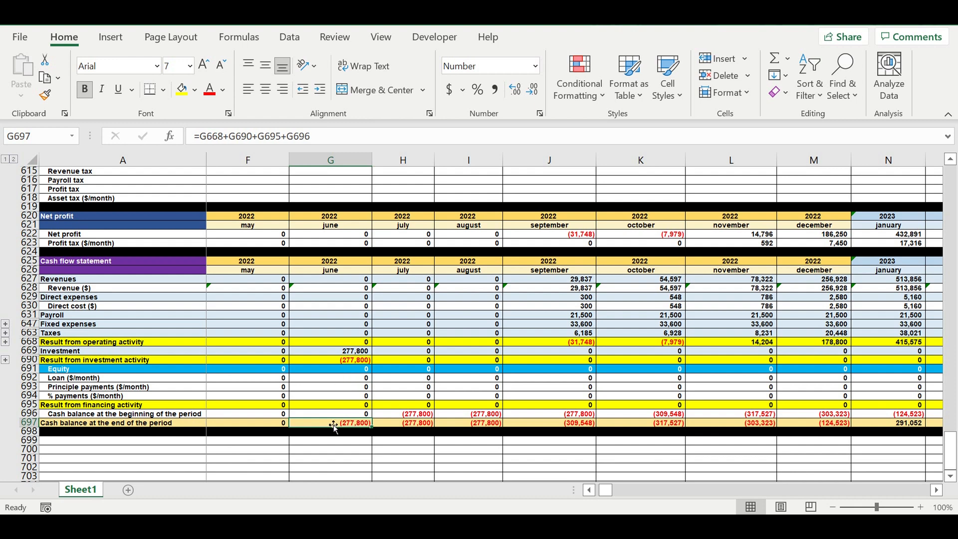
{"action": "left_click", "coordinate": [338, 371]}
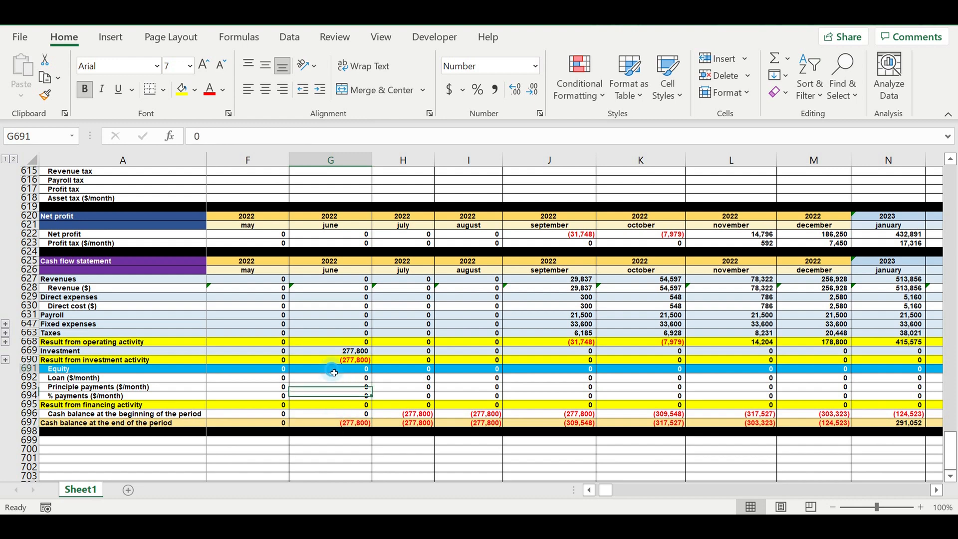
{"action": "type", "text": "2"}
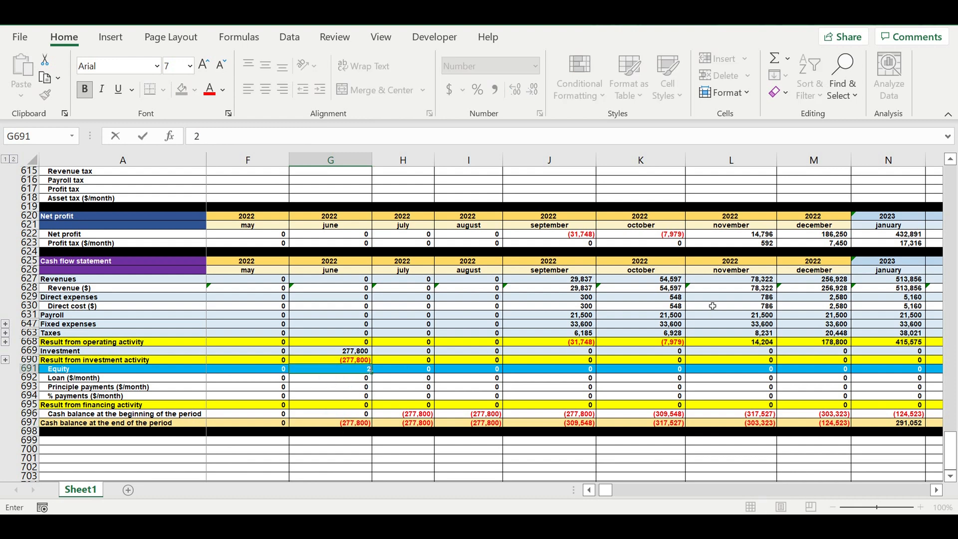
{"action": "type", "text": "77800"}
{"action": "key", "text": "Return"}
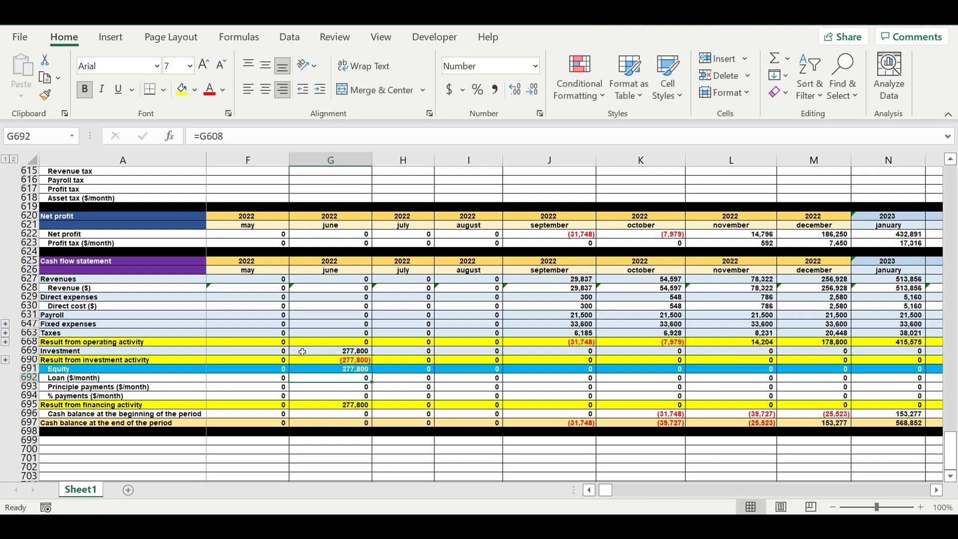
Check the end-of-period balances from June to September 2022 and enter equity of 31,748 for September in cell J691
{"action": "left_click", "coordinate": [356, 424]}
{"action": "left_click_drag", "start_coordinate": [356, 425], "coordinate": [584, 426]}
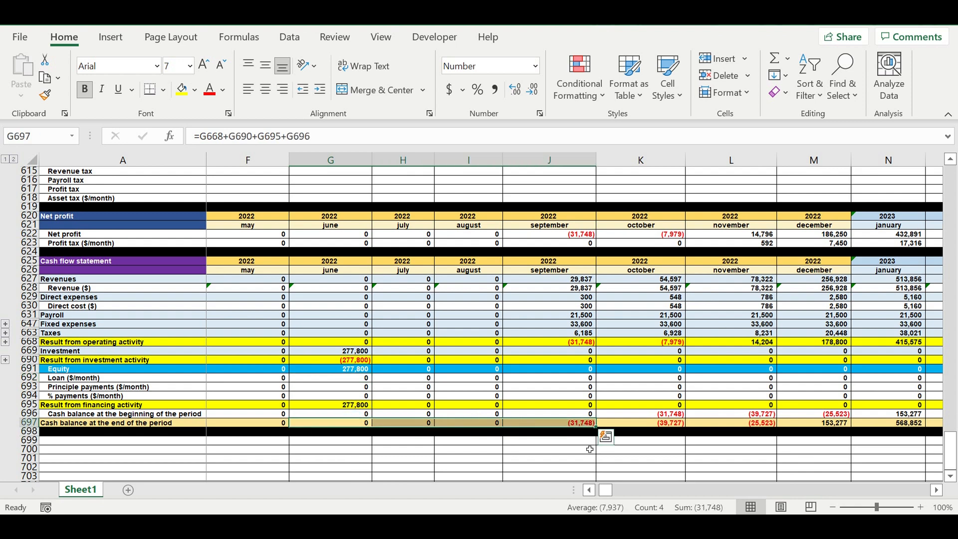
{"action": "left_click", "coordinate": [563, 424]}
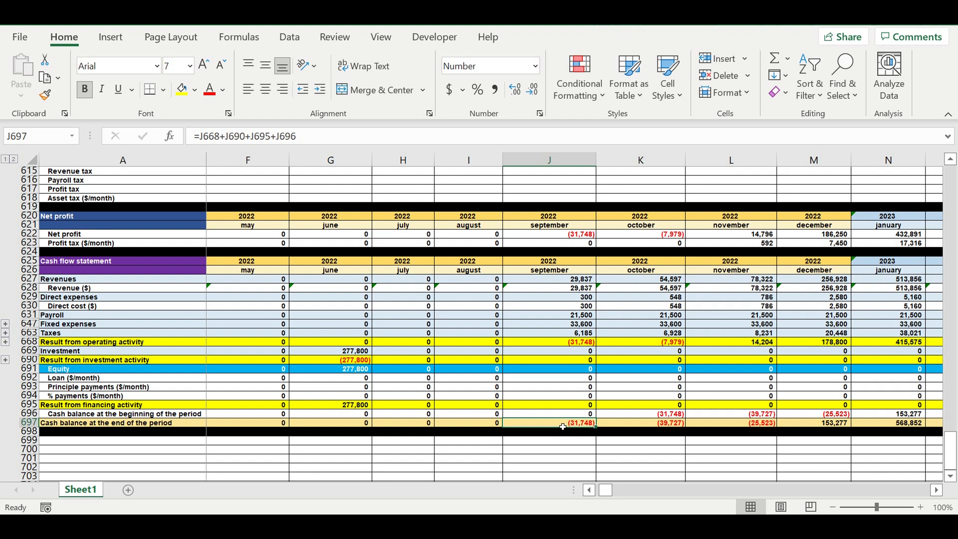
{"action": "left_click", "coordinate": [565, 370]}
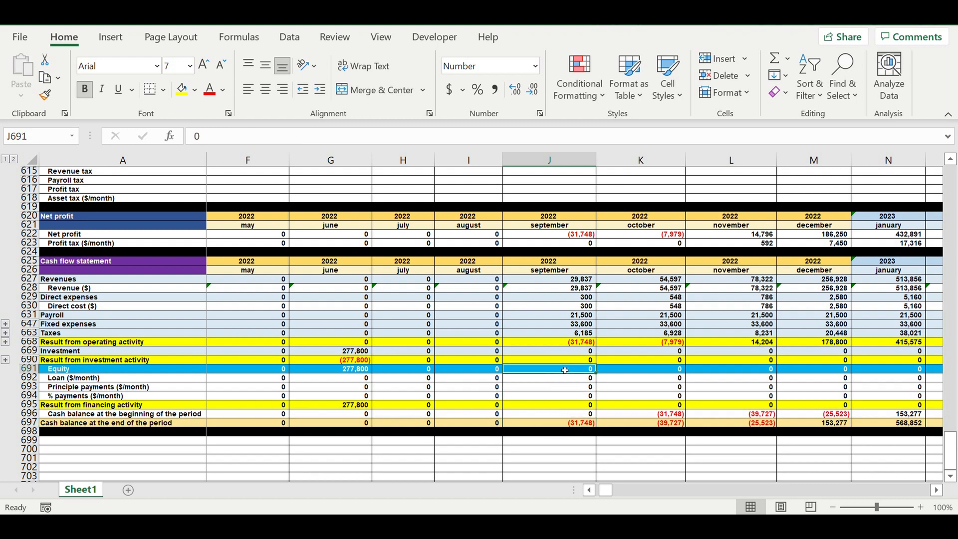
{"action": "type", "text": "31"}
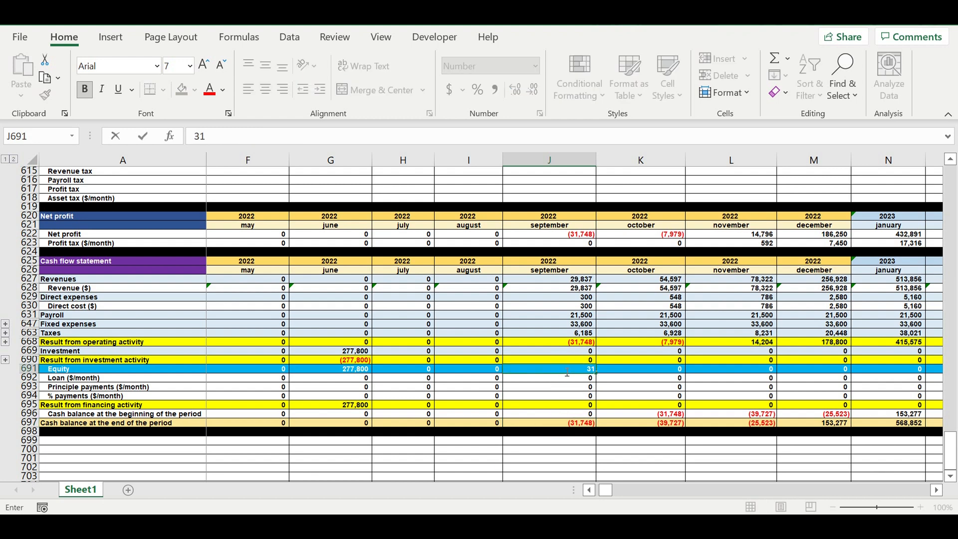
{"action": "type", "text": ",748"}
{"action": "key", "text": "Return"}
Enter equity of 7979 for October 2022 in cell K691, and select the June to October equity cells G691:K691
{"action": "left_click", "coordinate": [664, 441]}
{"action": "left_click", "coordinate": [672, 370]}
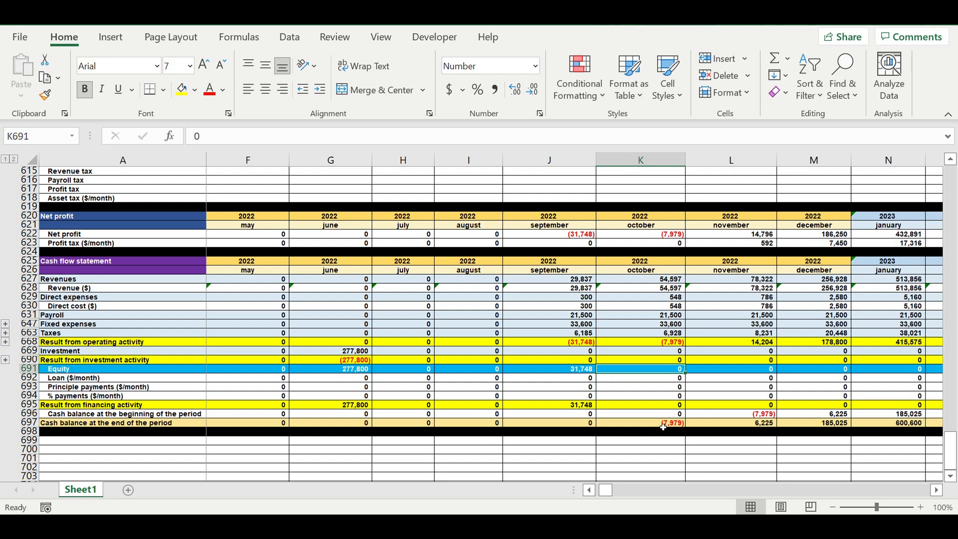
{"action": "left_click", "coordinate": [652, 425]}
{"action": "left_click", "coordinate": [664, 372]}
{"action": "type", "text": "7979"}
{"action": "key", "text": "ctrl+Return"}
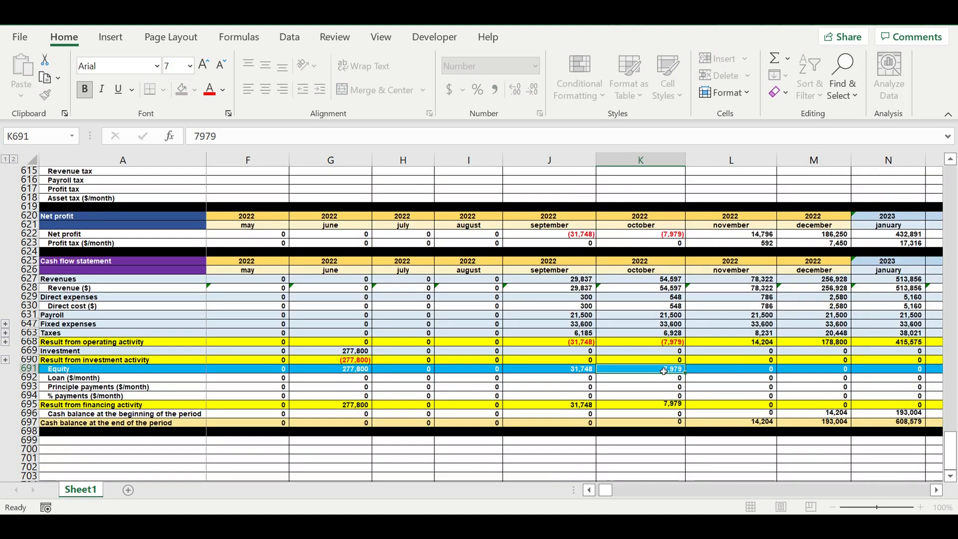
{"action": "left_click", "coordinate": [703, 397]}
{"action": "left_click_drag", "start_coordinate": [343, 373], "coordinate": [643, 371]}
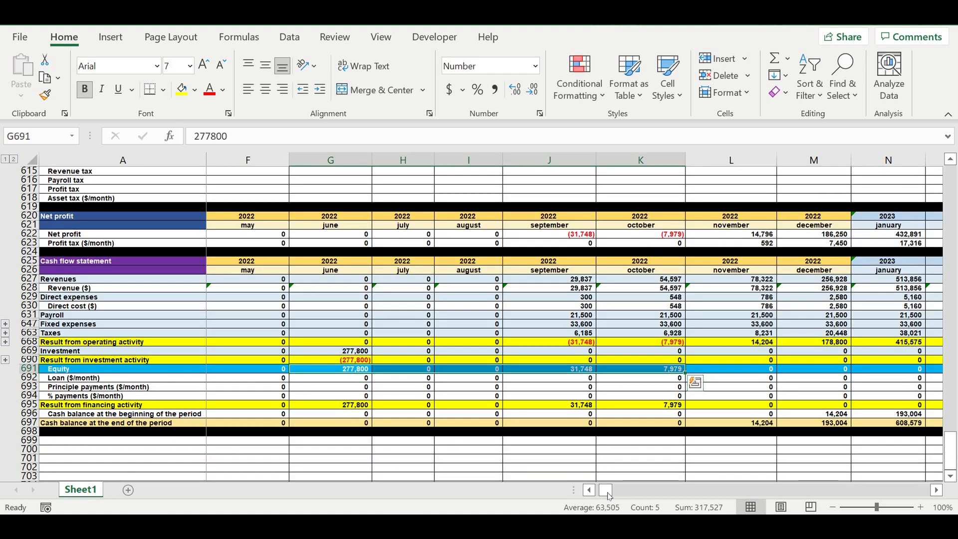
Check the total equity across all months and its SUM formula in cell DR691 of the cash flow statement
{"action": "left_click_drag", "start_coordinate": [609, 495], "coordinate": [705, 494]}
{"action": "left_click", "coordinate": [812, 371]}
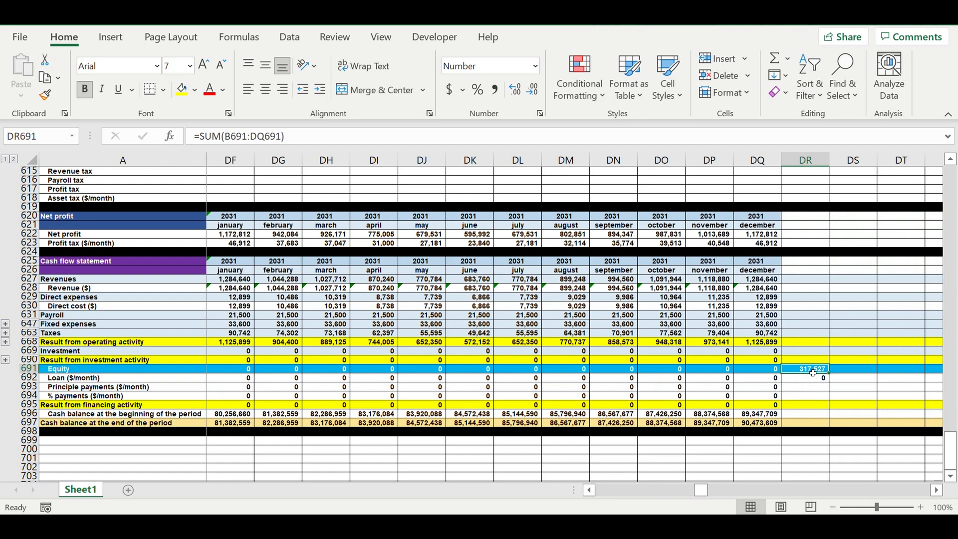
{"action": "left_click", "coordinate": [313, 141]}
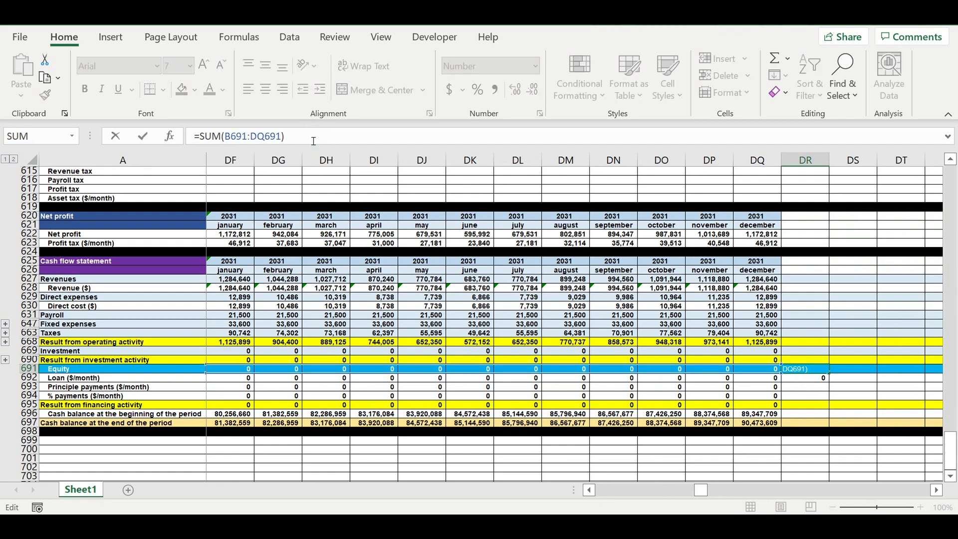
{"action": "key", "text": "Return"}
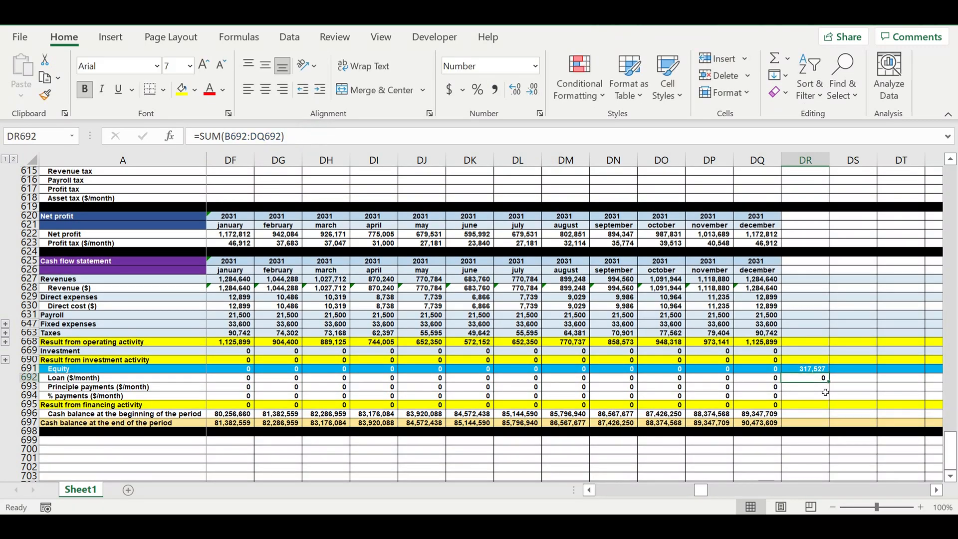
{"action": "left_click", "coordinate": [868, 387]}
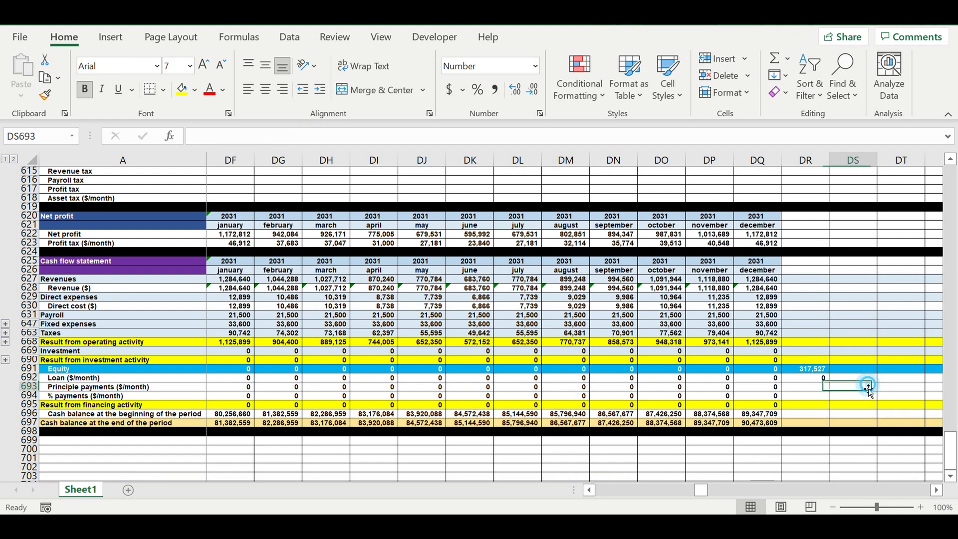
{"action": "left_click", "coordinate": [806, 370]}
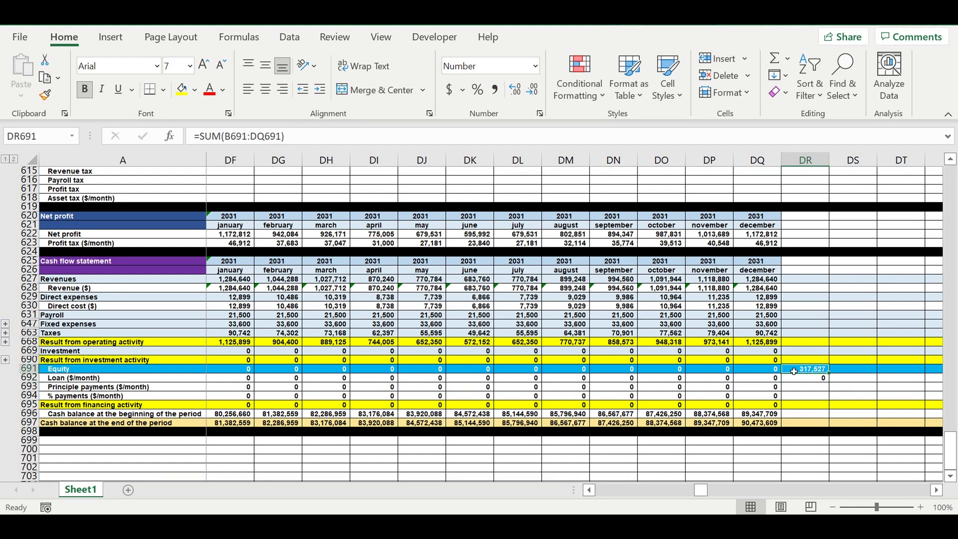
Reset the June 2022 equity in cell G691 to 0
{"action": "left_click_drag", "start_coordinate": [700, 490], "coordinate": [598, 498]}
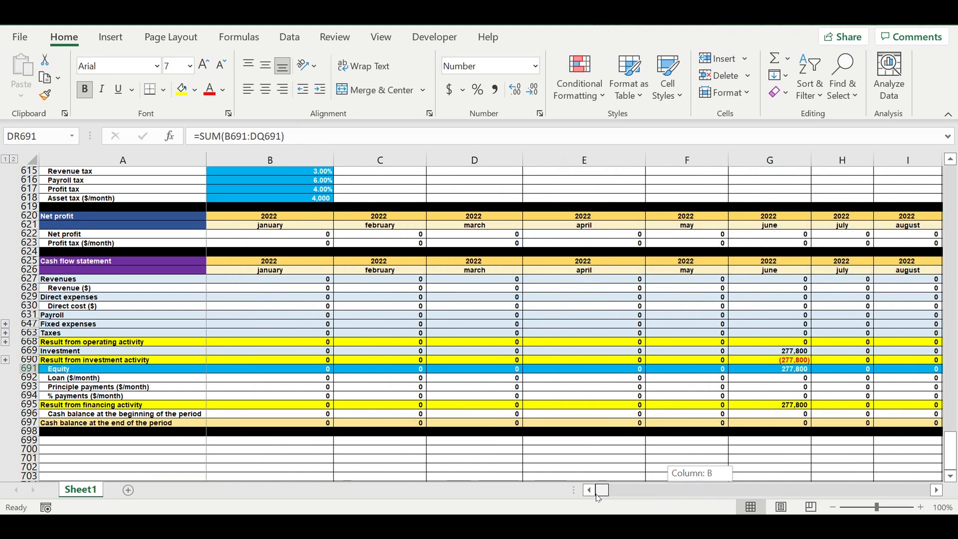
{"action": "left_click_drag", "start_coordinate": [599, 496], "coordinate": [600, 497]}
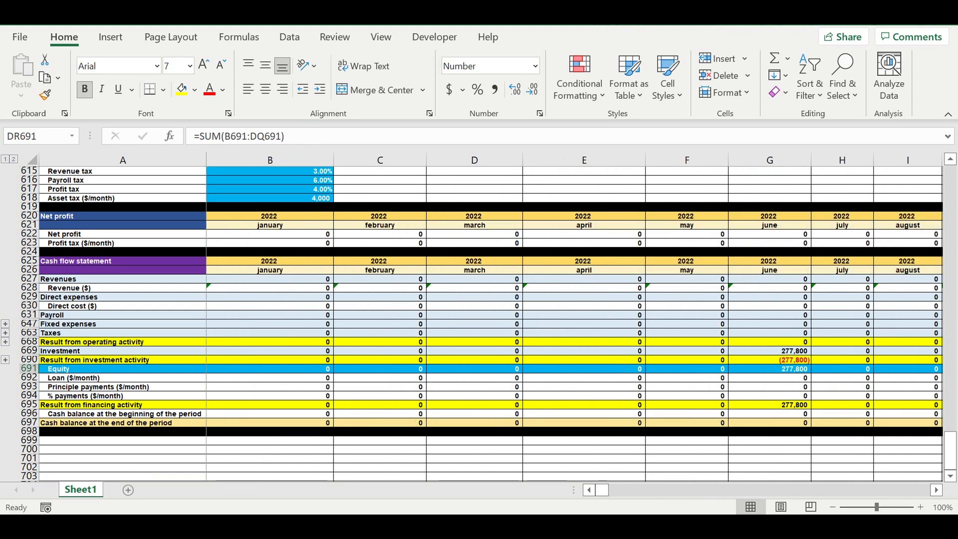
{"action": "left_click", "coordinate": [937, 490]}
{"action": "left_click", "coordinate": [936, 490]}
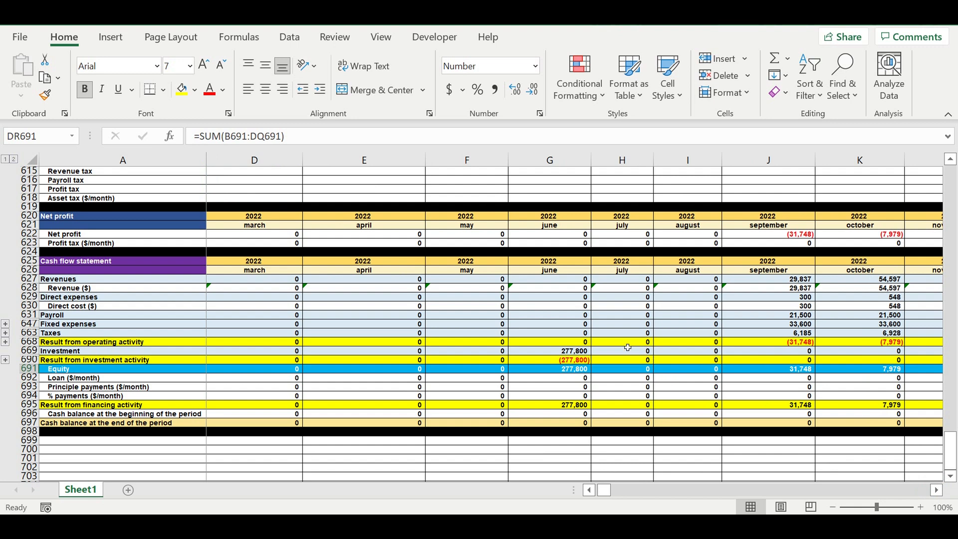
{"action": "left_click", "coordinate": [550, 272]}
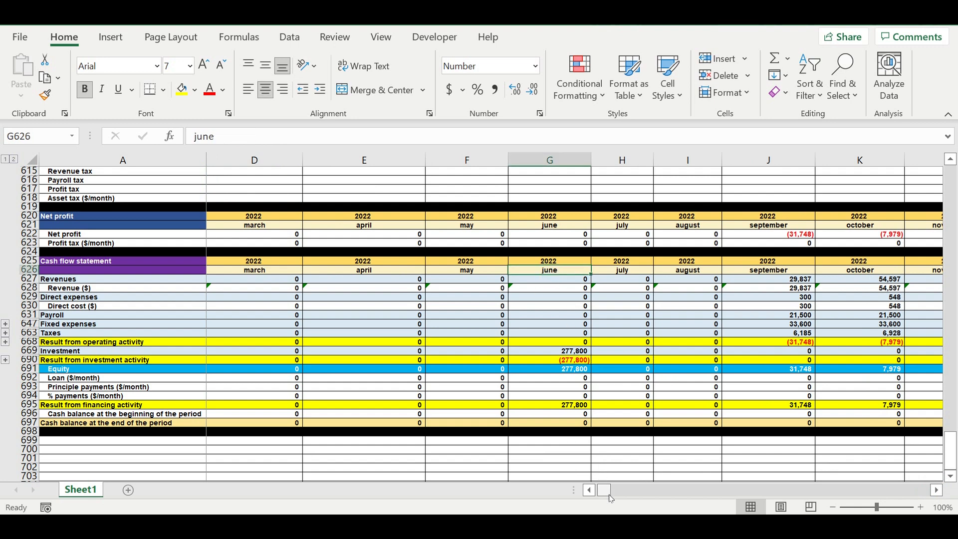
{"action": "left_click", "coordinate": [569, 371]}
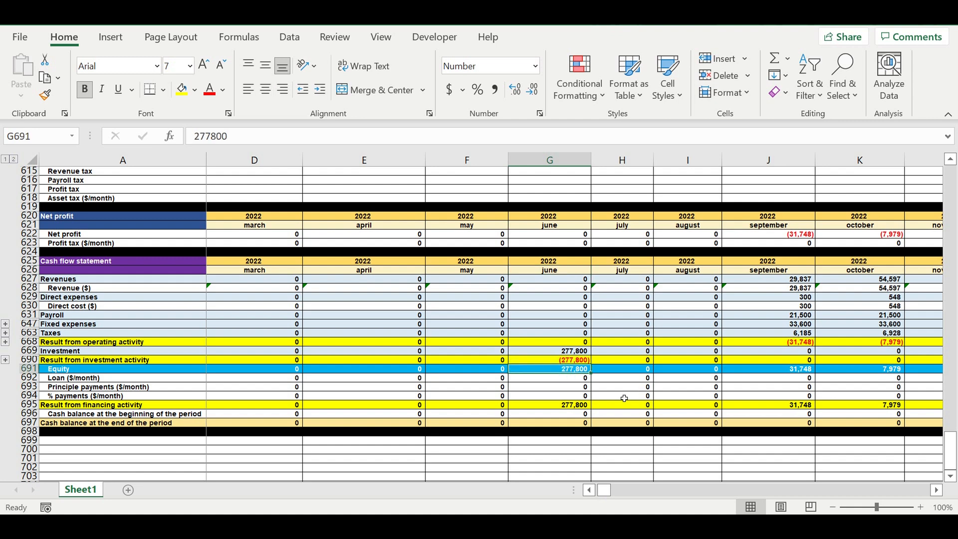
{"action": "type", "text": "0"}
{"action": "key", "text": "Return"}
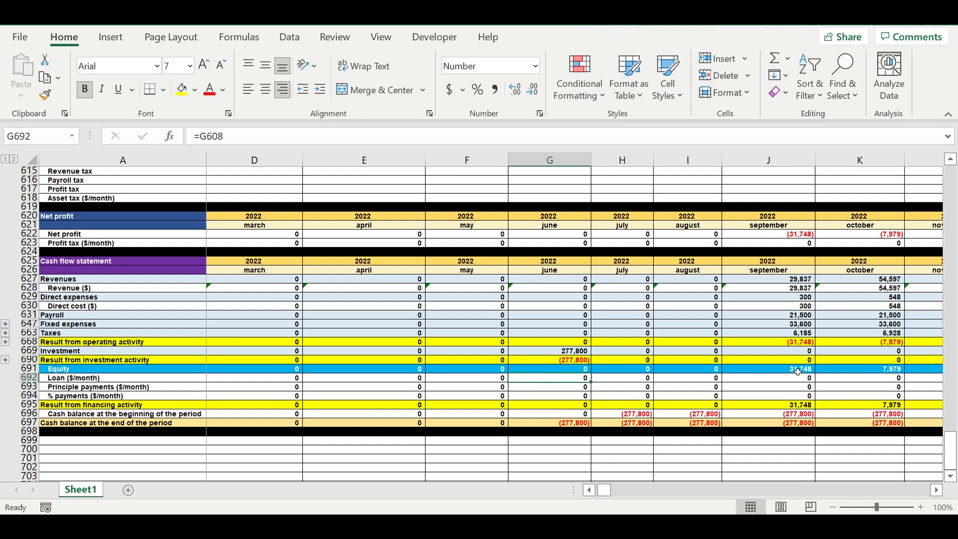
Reset the September 2022 equity in J691 to 0 and fill that value into October's cell K691
{"action": "left_click", "coordinate": [797, 372]}
{"action": "type", "text": "0"}
{"action": "key", "text": "Return"}
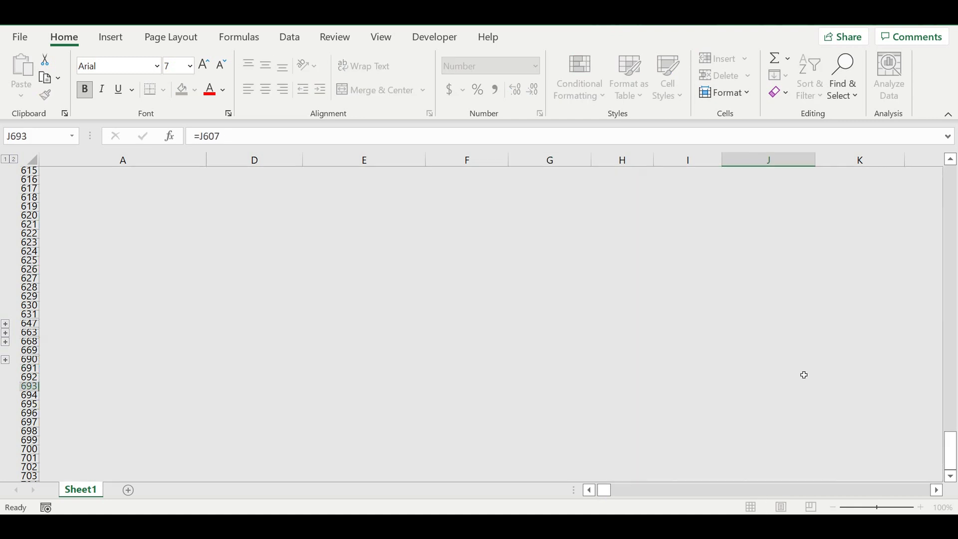
{"action": "left_click", "coordinate": [808, 371]}
{"action": "left_click_drag", "start_coordinate": [809, 372], "coordinate": [884, 381]}
{"action": "left_click", "coordinate": [807, 351]}
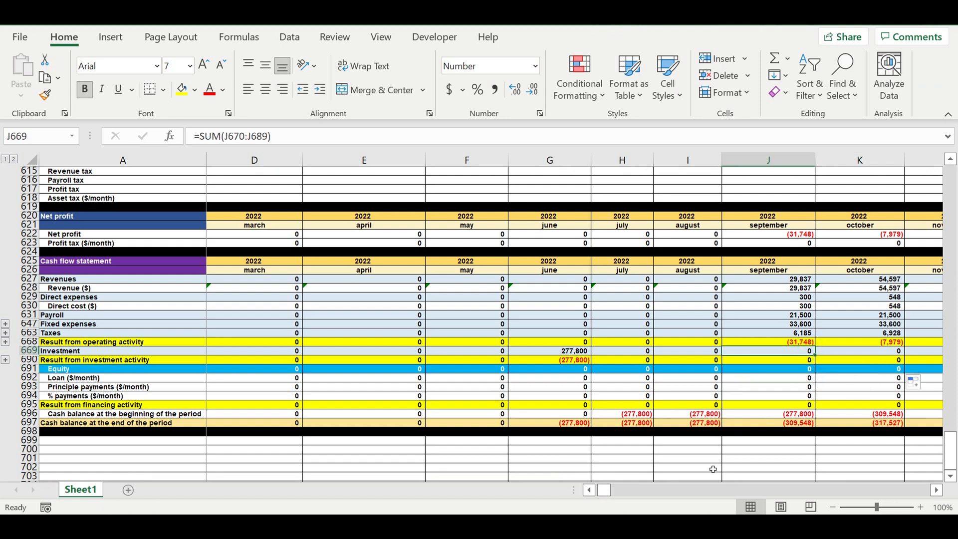
{"action": "left_click", "coordinate": [578, 372]}
Set the loan amount in the Loan section to 50000 in cell B594
{"action": "left_click", "coordinate": [589, 489]}
{"action": "left_click", "coordinate": [589, 489]}
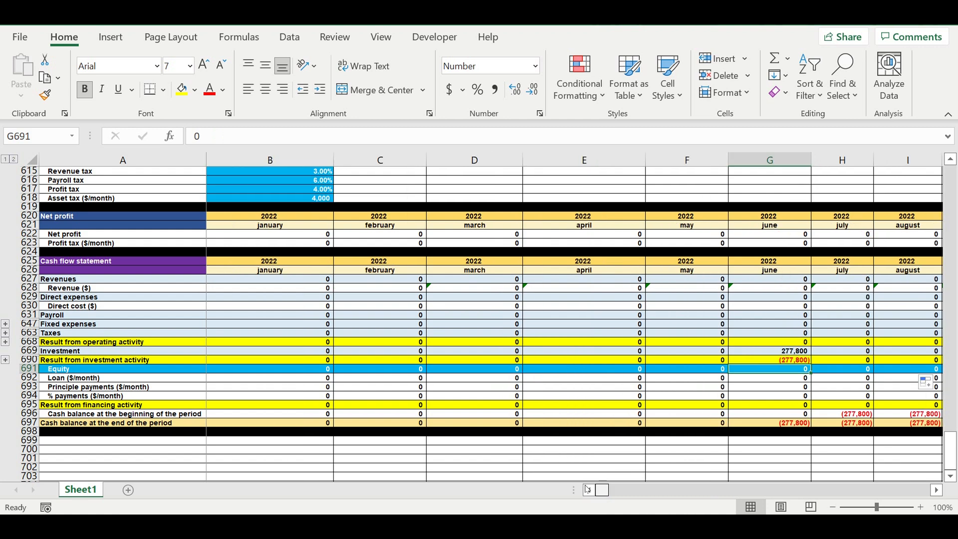
{"action": "scroll", "coordinate": [356, 292], "scroll_direction": "up", "scroll_amount": 8}
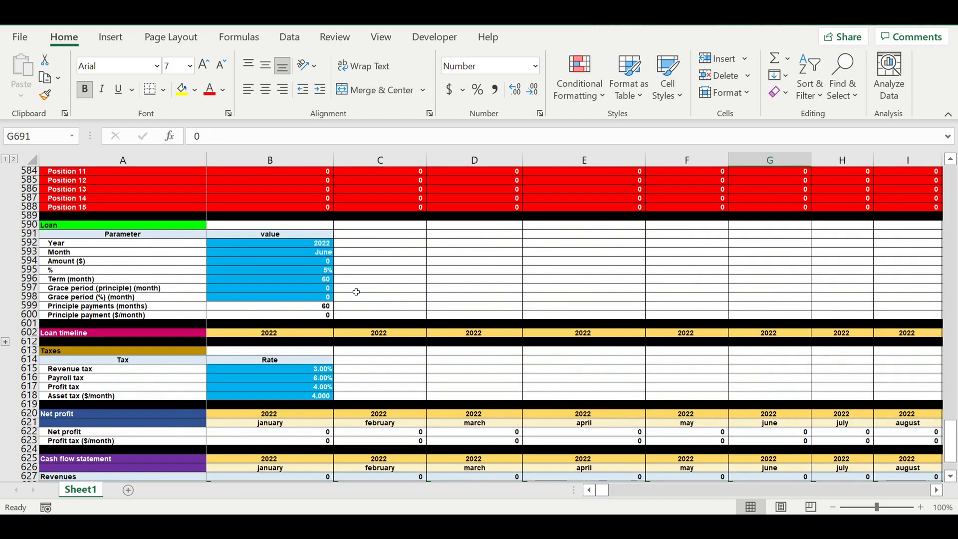
{"action": "left_click", "coordinate": [303, 263]}
{"action": "type", "text": "50000"}
{"action": "key", "text": "ctrl+Return"}
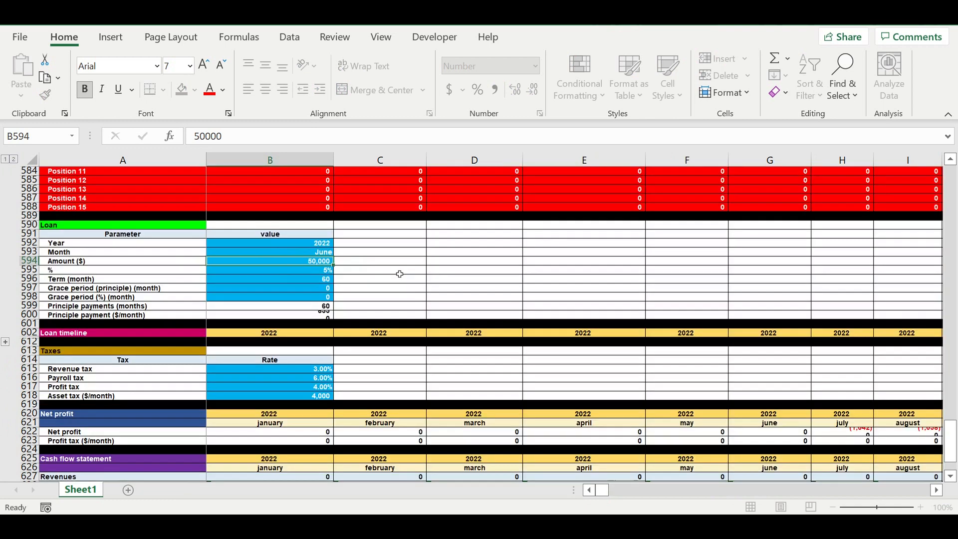
Review the loan's year, interest rate, term and the two grace period parameters in the Loan section
{"action": "key", "text": "Right"}
{"action": "left_click", "coordinate": [301, 244]}
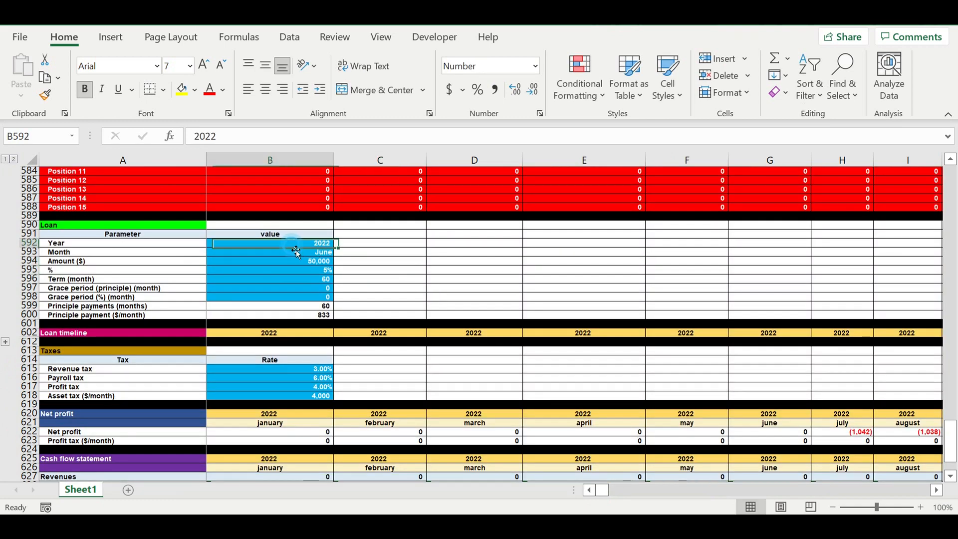
{"action": "left_click", "coordinate": [304, 275]}
{"action": "left_click", "coordinate": [302, 280]}
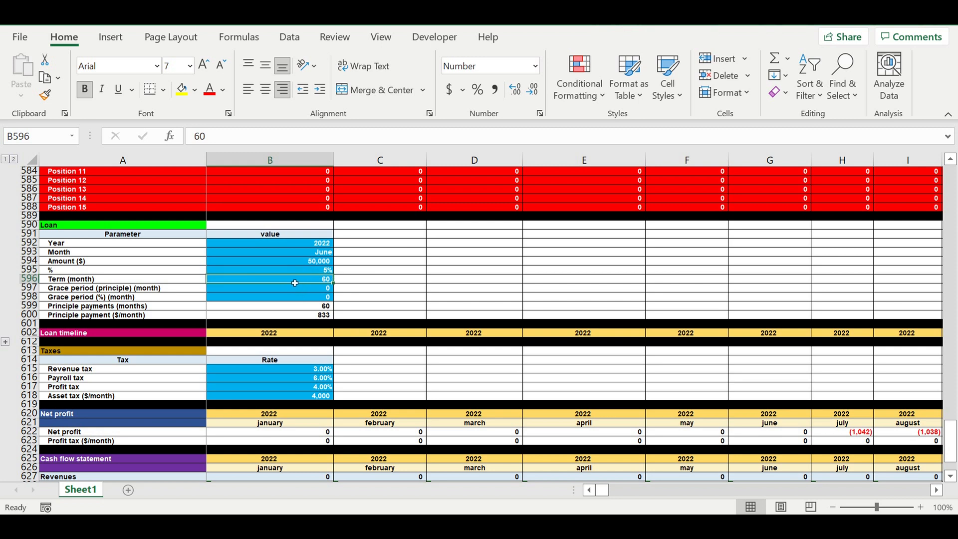
{"action": "left_click_drag", "start_coordinate": [306, 292], "coordinate": [307, 300]}
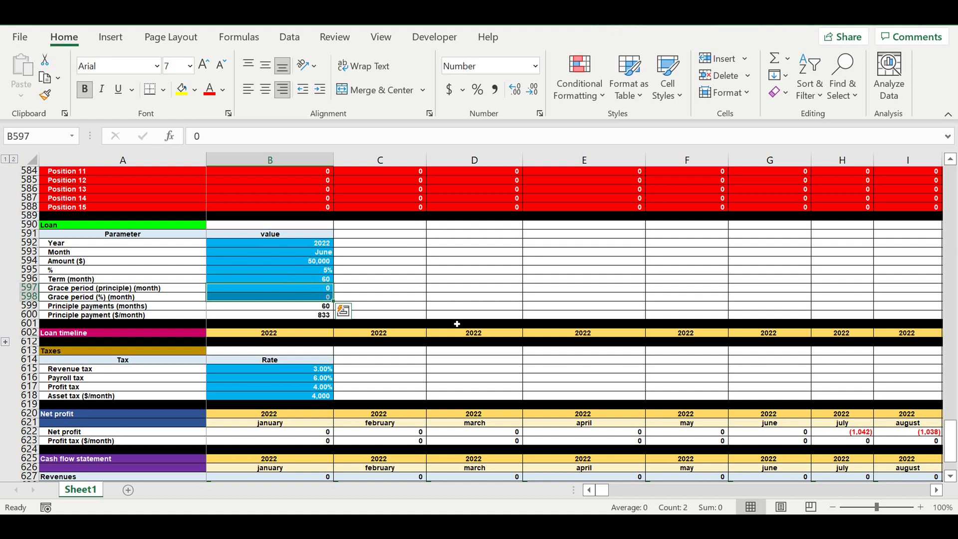
Examine the June loan inflow, monthly principal and interest payments, and June to December 2022 end-of-period balances in the cash flow statement
{"action": "left_click", "coordinate": [519, 360]}
{"action": "scroll", "coordinate": [520, 362], "scroll_direction": "down", "scroll_amount": 5}
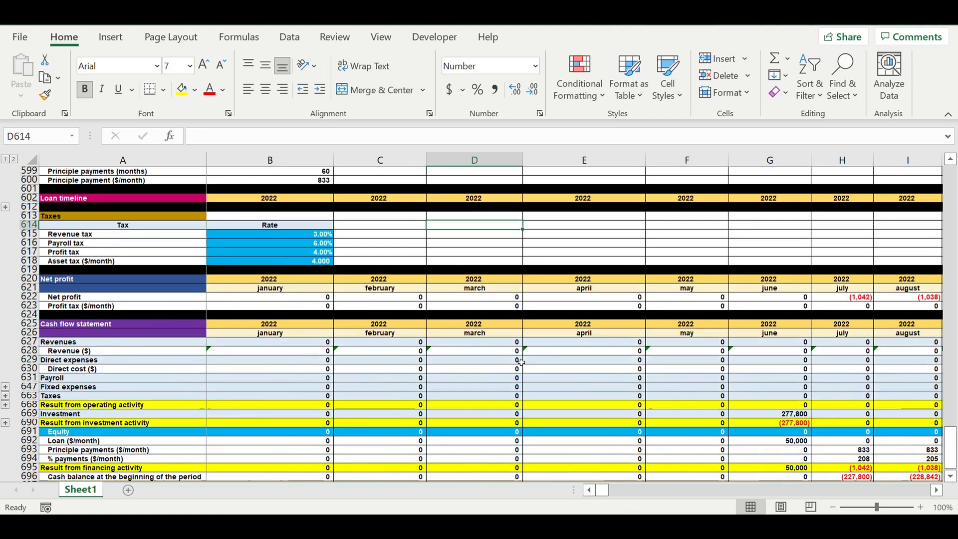
{"action": "scroll", "coordinate": [521, 361], "scroll_direction": "down", "scroll_amount": 1}
{"action": "left_click", "coordinate": [787, 415]}
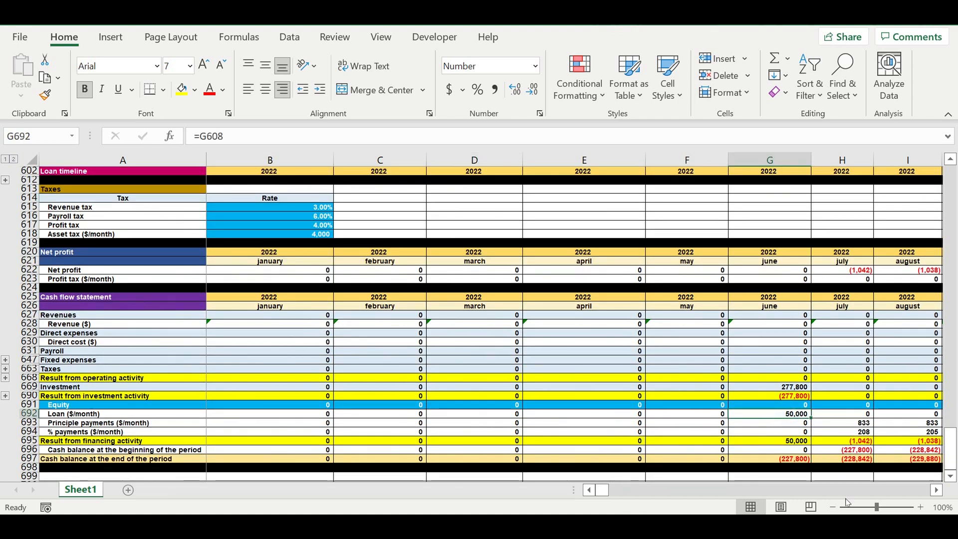
{"action": "left_click", "coordinate": [936, 491]}
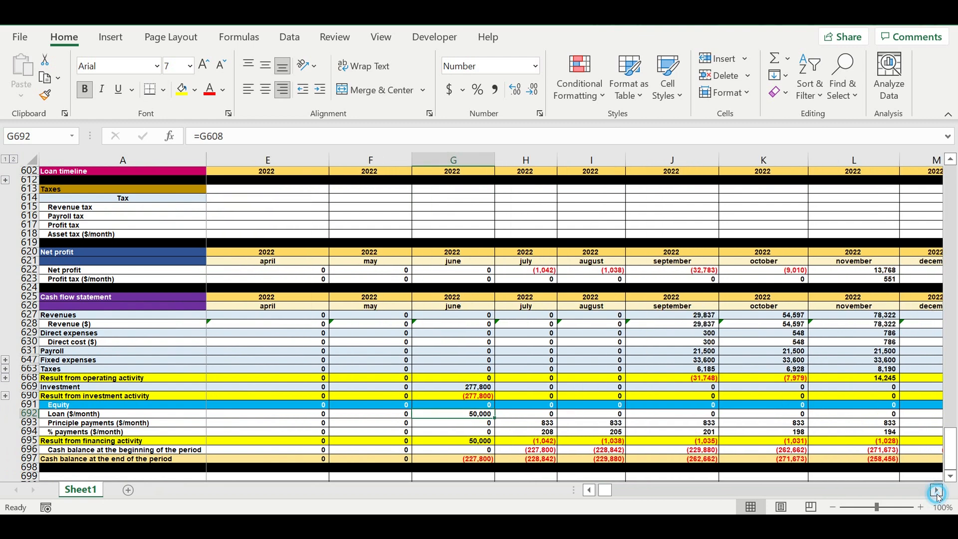
{"action": "left_click", "coordinate": [937, 490]}
{"action": "left_click_drag", "start_coordinate": [415, 426], "coordinate": [725, 436]}
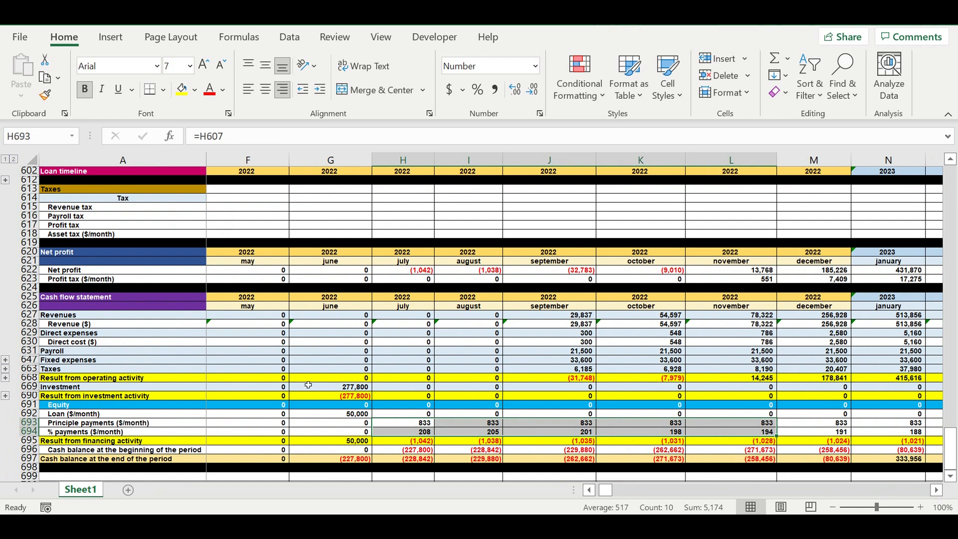
{"action": "left_click", "coordinate": [351, 405]}
{"action": "left_click_drag", "start_coordinate": [353, 461], "coordinate": [837, 463]}
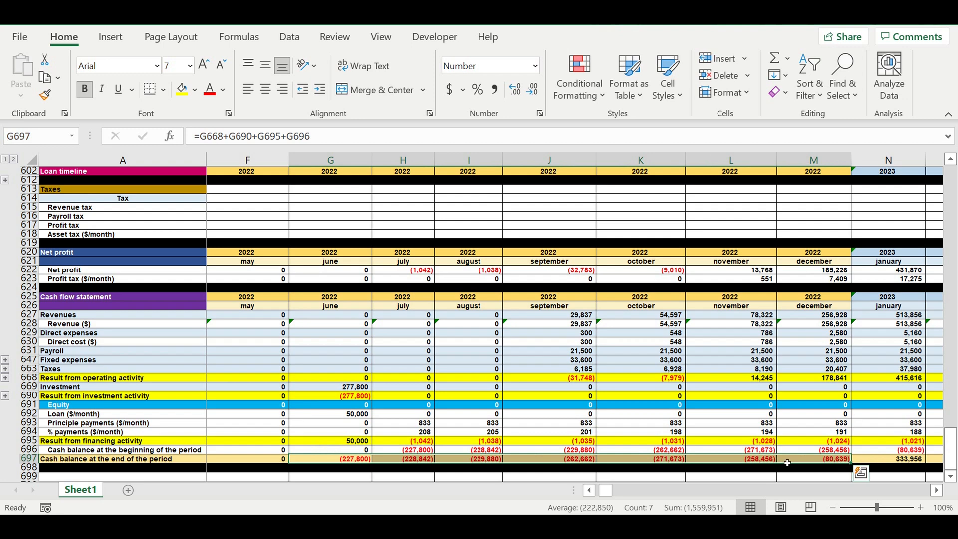
Enter equity of 227,800 for June 2022 in cell G691
{"action": "left_click", "coordinate": [349, 405]}
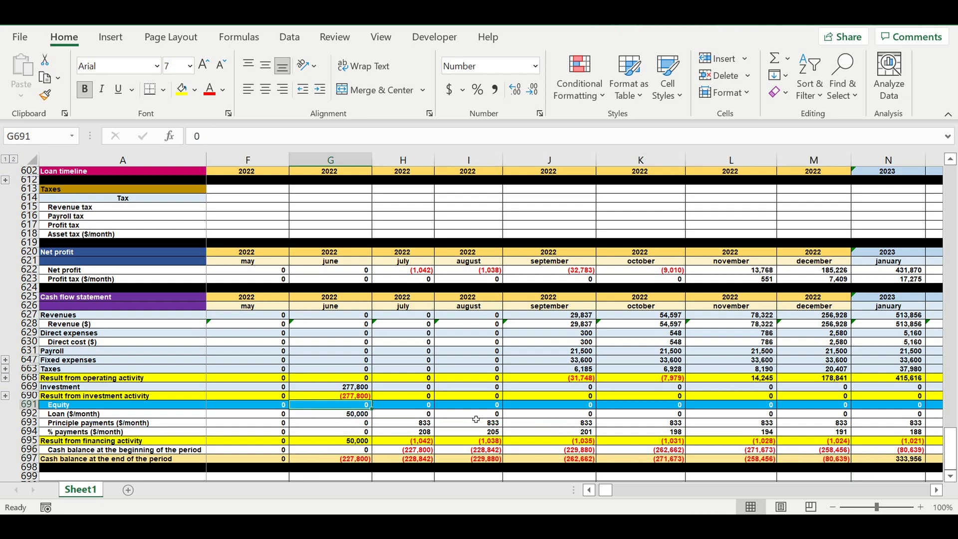
{"action": "type", "text": "227"}
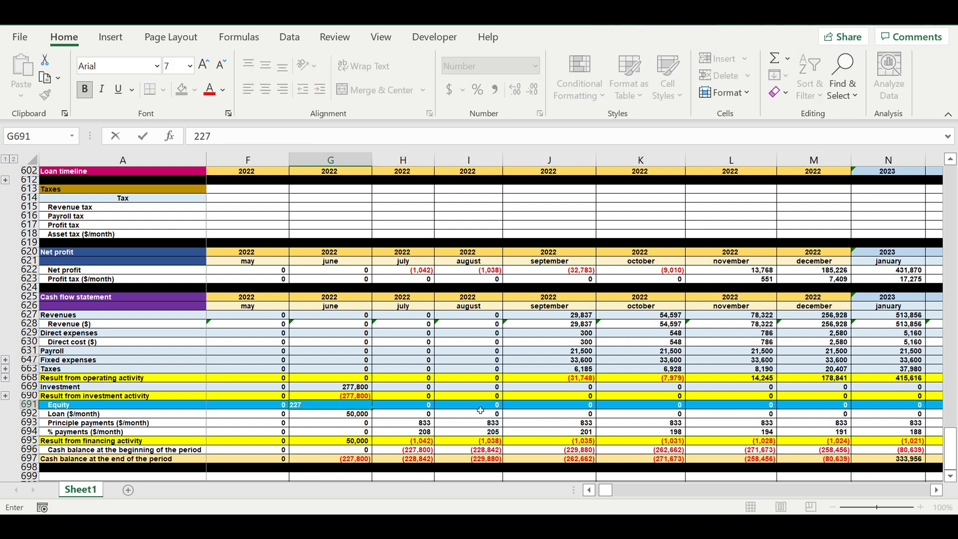
{"action": "type", "text": ",800"}
{"action": "key", "text": "Return"}
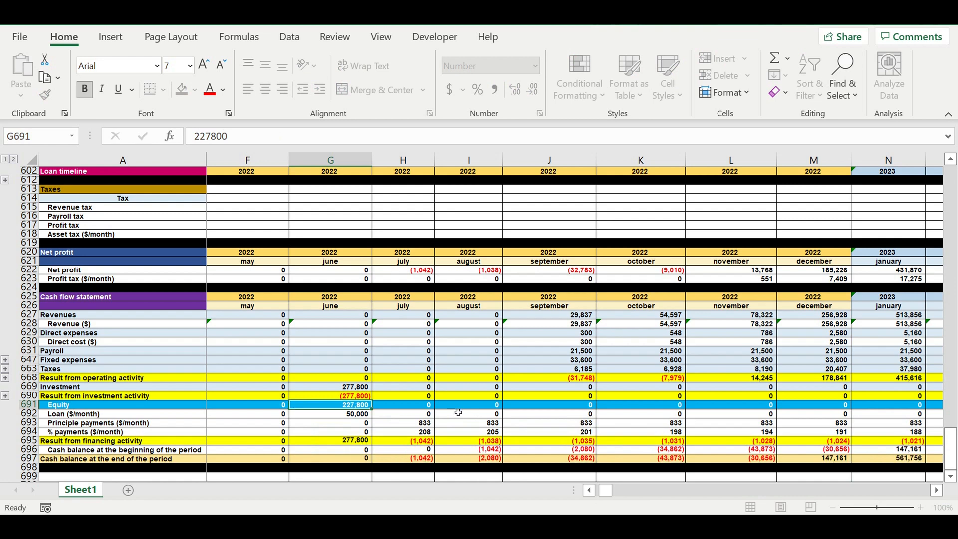
Enter equity of 1042 for July 2022 in cell H691 and 1038 for August 2022 in cell I691
{"action": "left_click", "coordinate": [402, 457]}
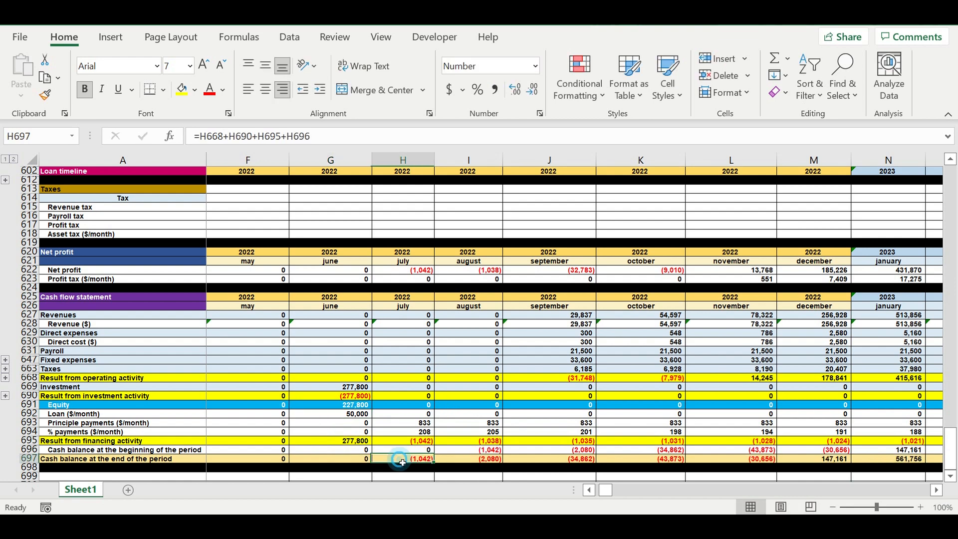
{"action": "left_click", "coordinate": [408, 404]}
{"action": "type", "text": "1042"}
{"action": "key", "text": "Return"}
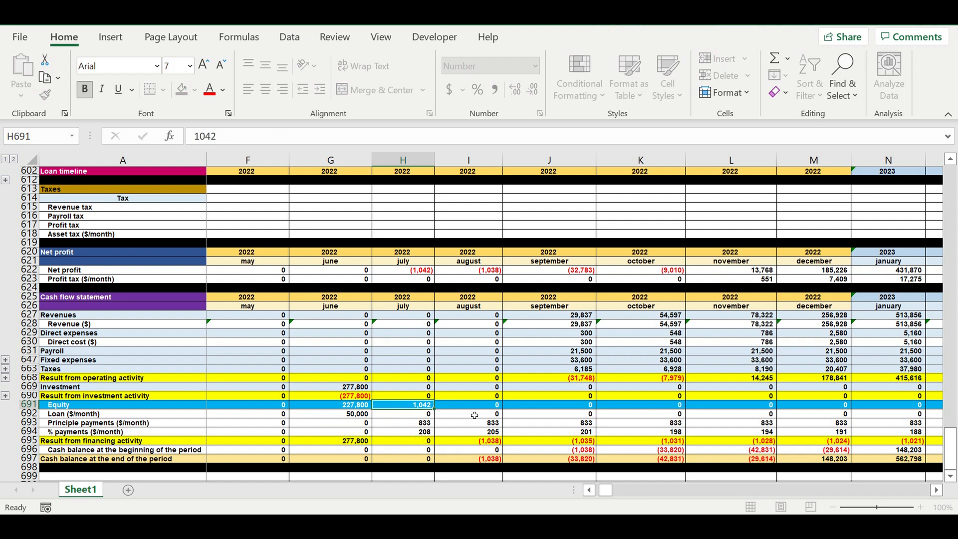
{"action": "left_click", "coordinate": [489, 405]}
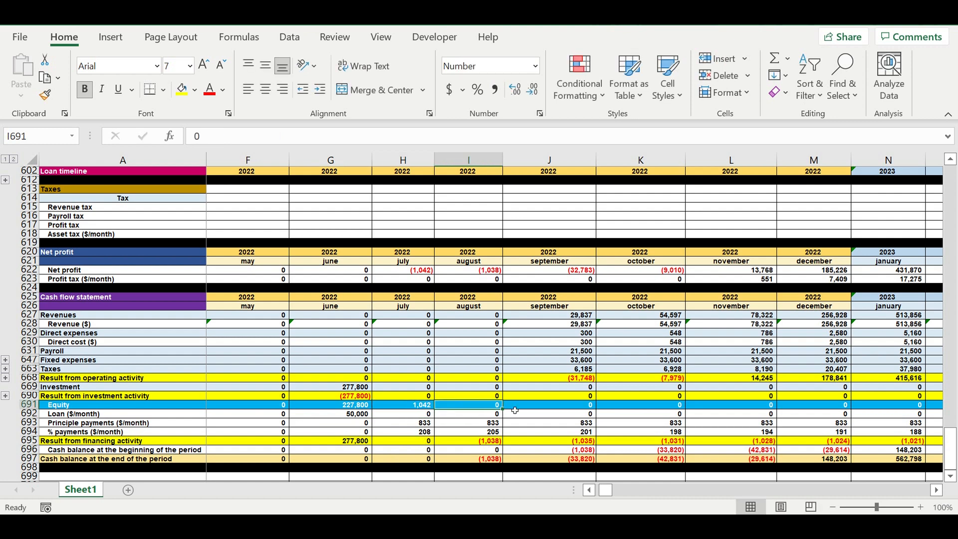
{"action": "type", "text": "1038"}
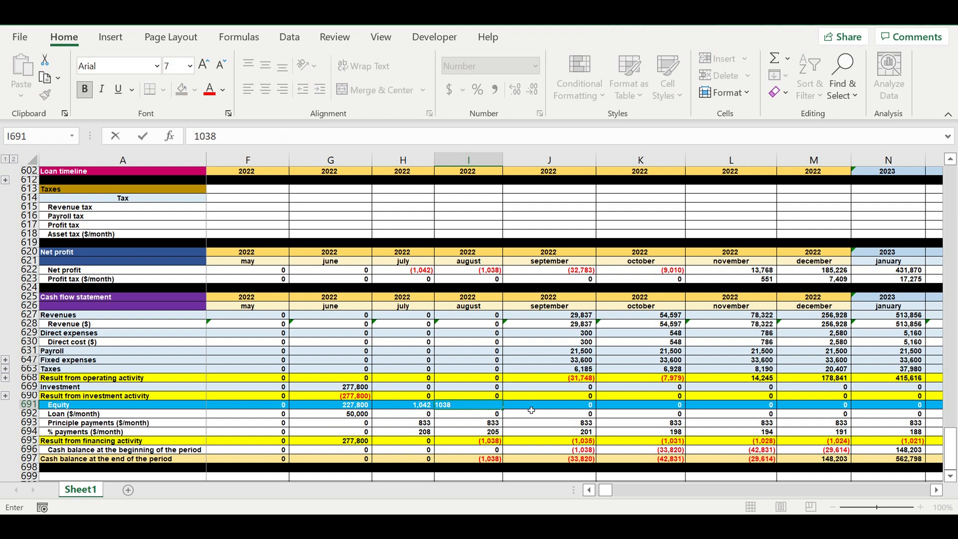
{"action": "key", "text": "Return"}
Enter equity of 32,782 for September 2022 in cell J691
{"action": "left_click", "coordinate": [569, 409]}
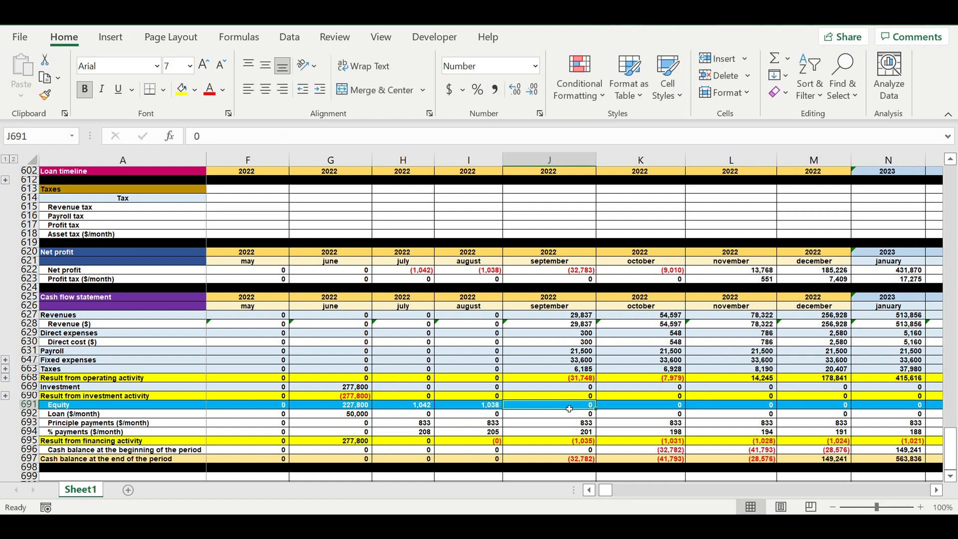
{"action": "type", "text": "32"}
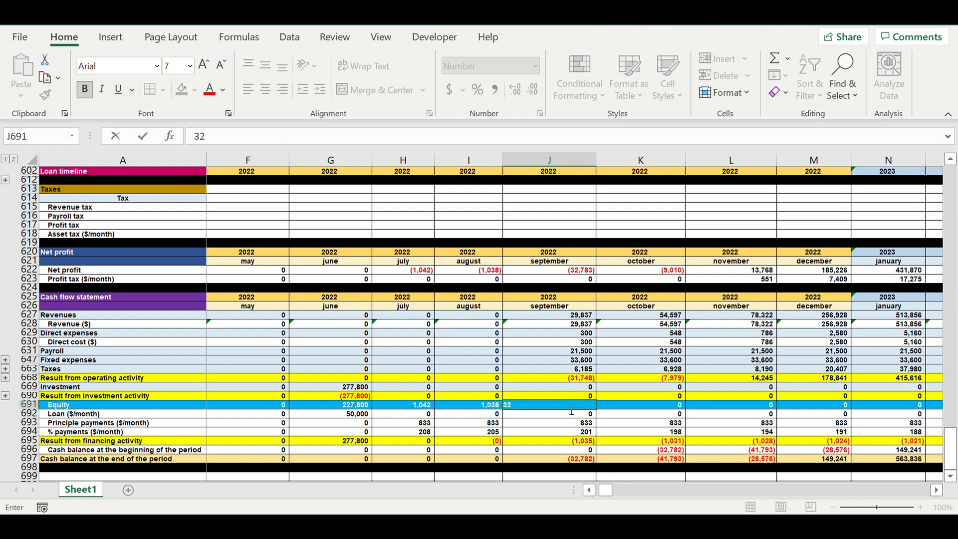
{"action": "type", "text": ",782"}
{"action": "key", "text": "Return"}
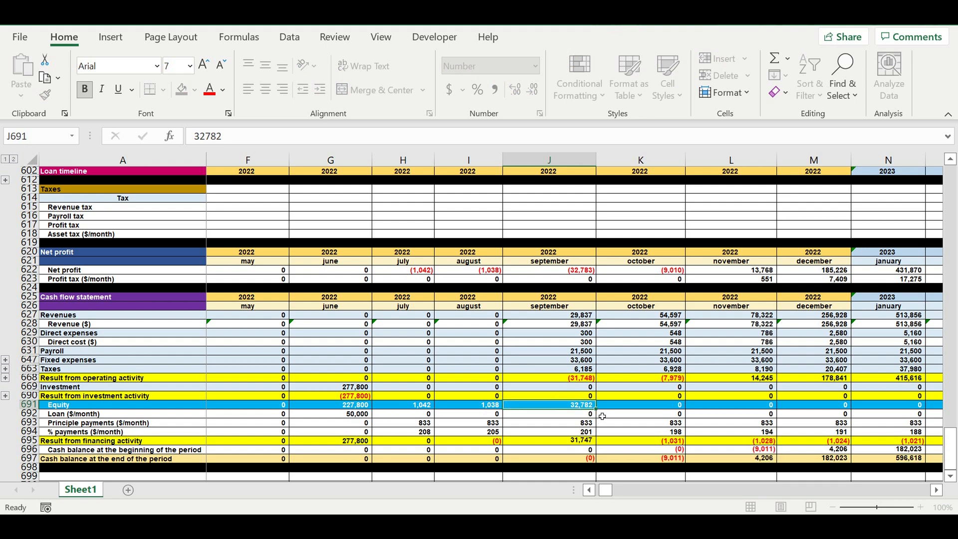
{"action": "left_click", "coordinate": [589, 405]}
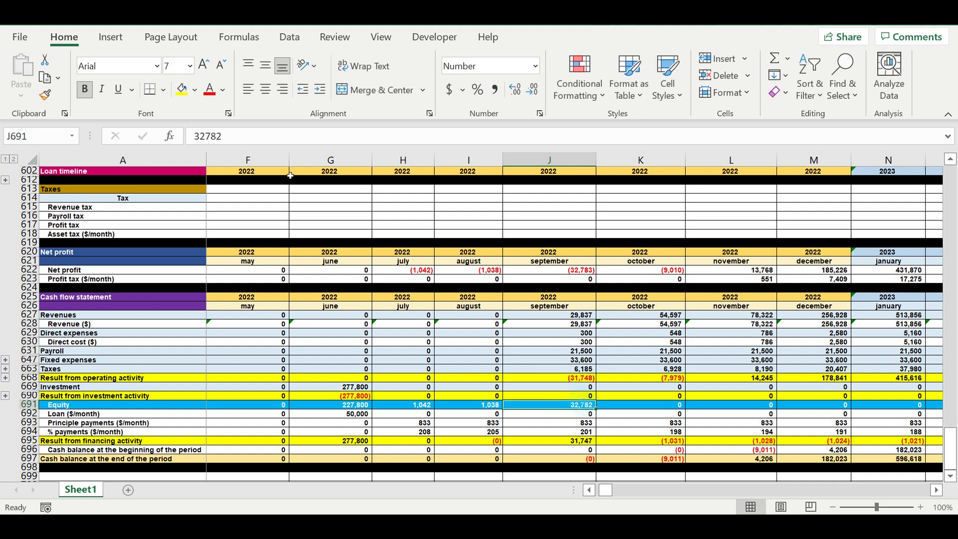
Correct the September 2022 equity in cell J691 to 32783 and enter 9010 for October 2022 in cell K691
{"action": "left_click", "coordinate": [237, 144]}
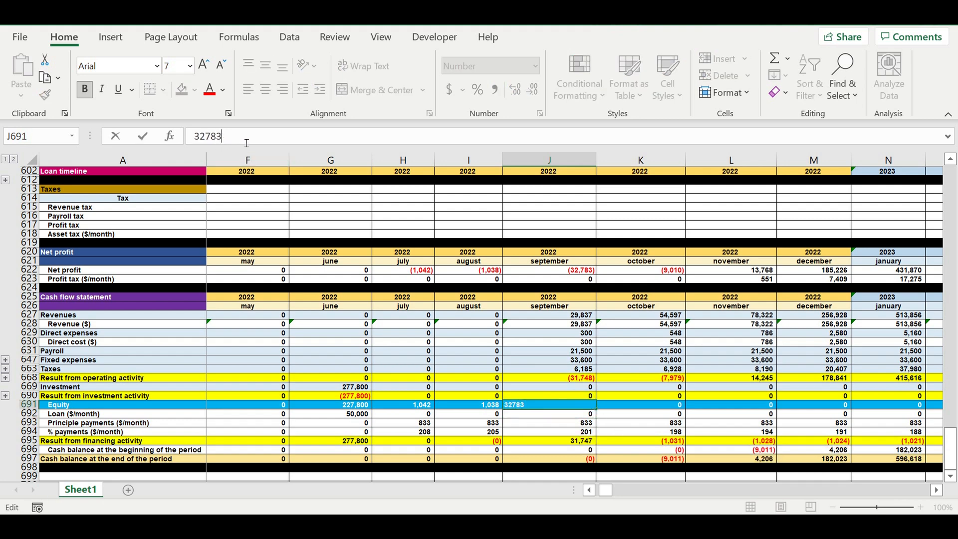
{"action": "key", "text": "Return"}
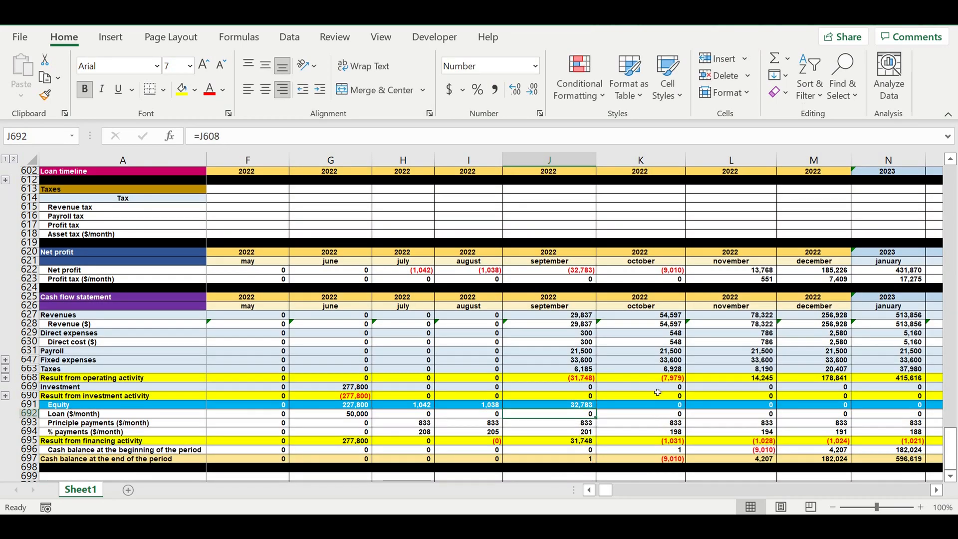
{"action": "left_click", "coordinate": [662, 407]}
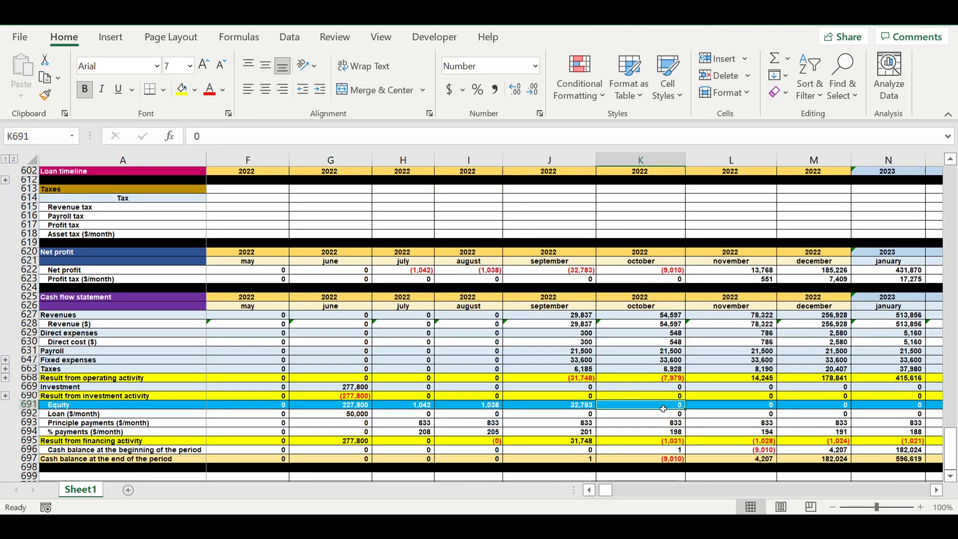
{"action": "type", "text": "9010"}
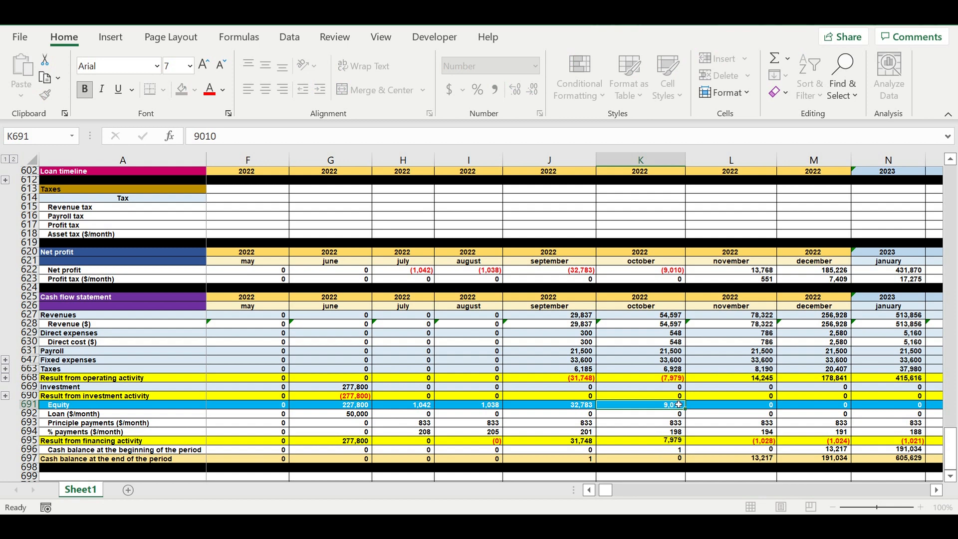
{"action": "key", "text": "Return"}
{"action": "left_click", "coordinate": [730, 434]}
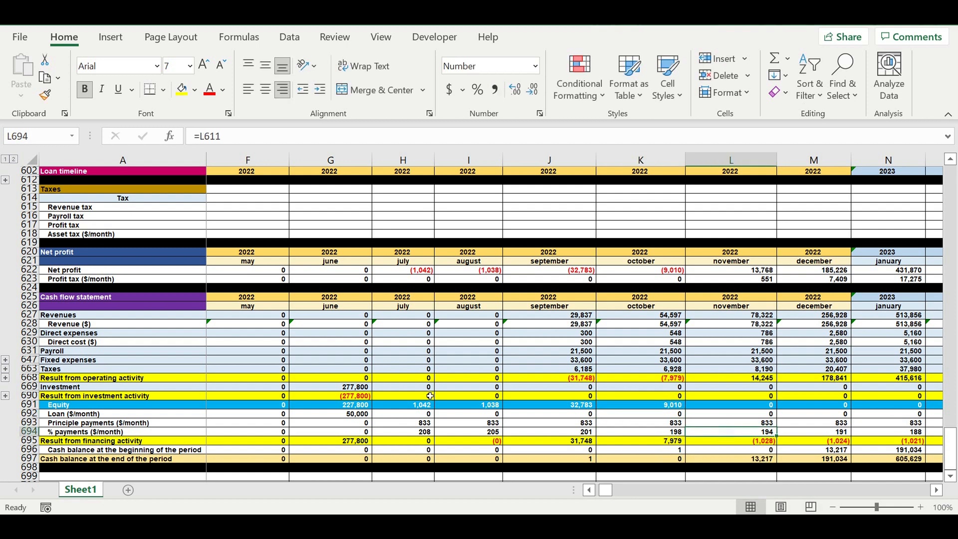
Examine the June to October 2022 equity and loan entries and their overall totals in cells DR691 and DR692
{"action": "left_click", "coordinate": [337, 407]}
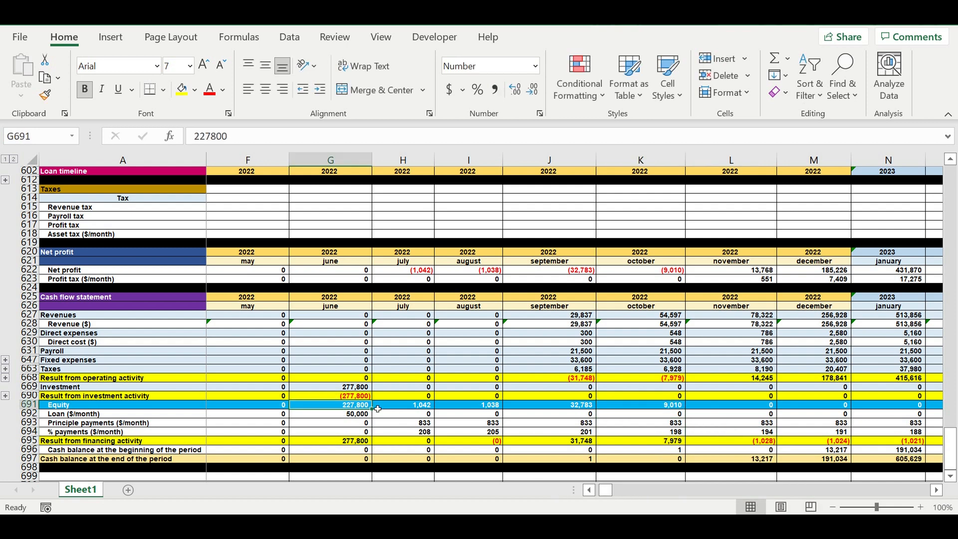
{"action": "left_click_drag", "start_coordinate": [364, 408], "coordinate": [644, 414]}
{"action": "left_click_drag", "start_coordinate": [606, 491], "coordinate": [700, 483]}
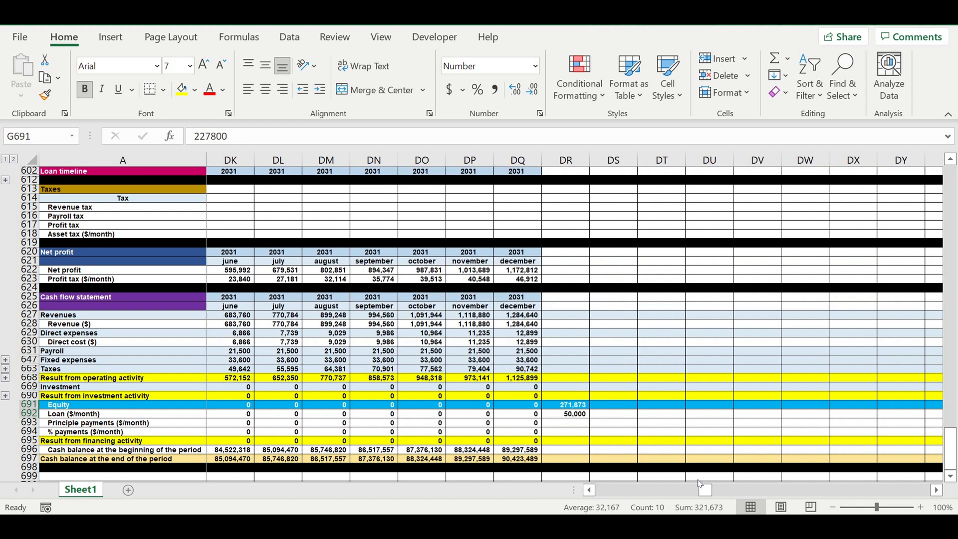
{"action": "left_click", "coordinate": [572, 406]}
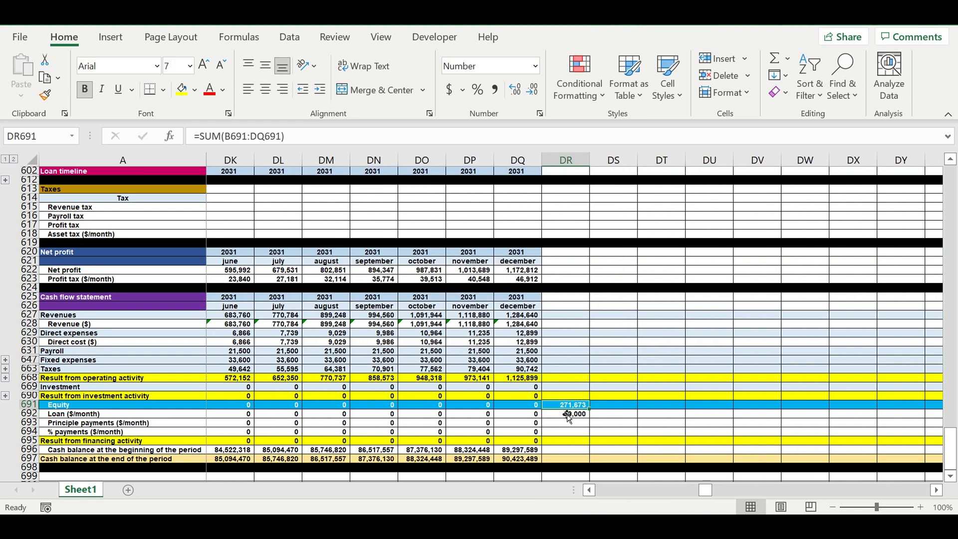
{"action": "left_click", "coordinate": [563, 415]}
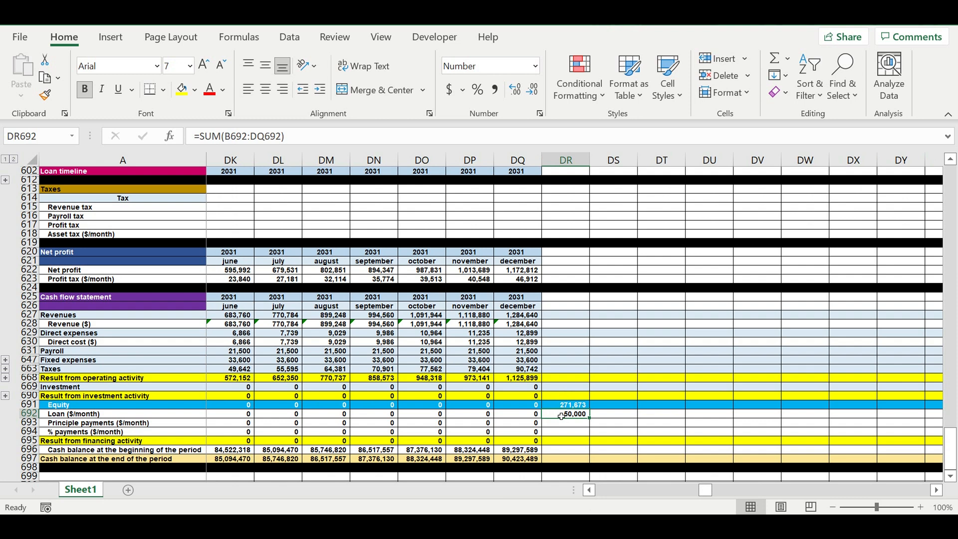
Start a new section below the cash flow statement with "Financing" in cell A699 and "Type of financing" in A700
{"action": "left_click_drag", "start_coordinate": [705, 489], "coordinate": [521, 468]}
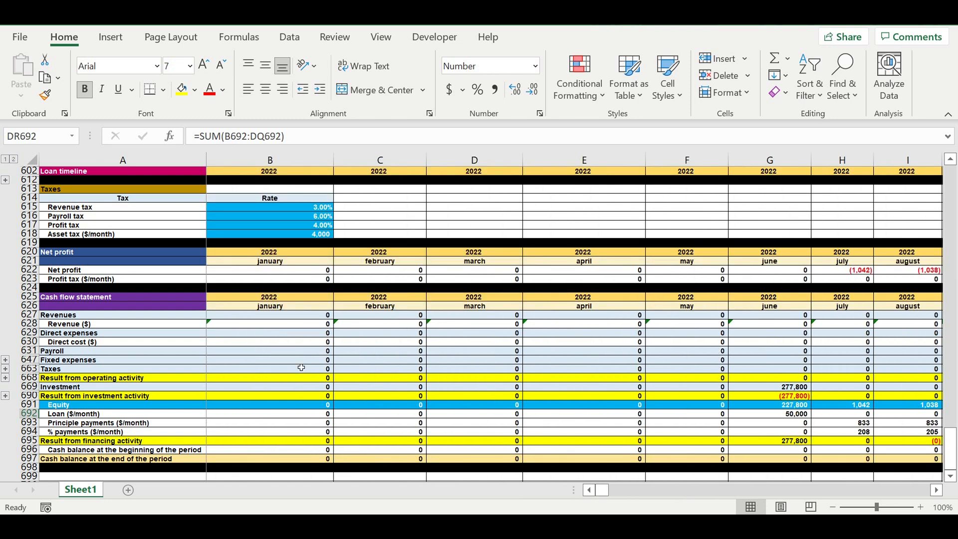
{"action": "scroll", "coordinate": [300, 367], "scroll_direction": "down", "scroll_amount": 3}
{"action": "left_click", "coordinate": [180, 390]}
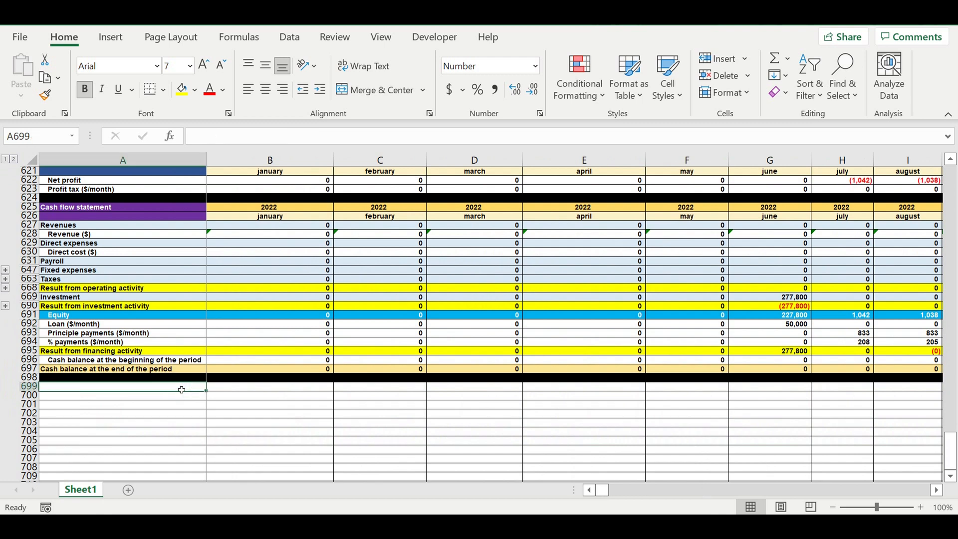
{"action": "type", "text": "Financi"}
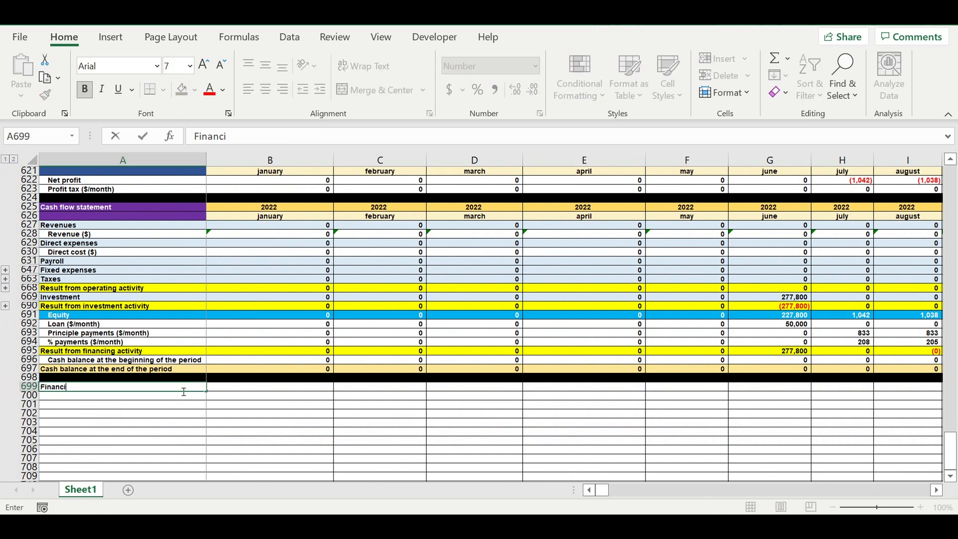
{"action": "left_click", "coordinate": [114, 416]}
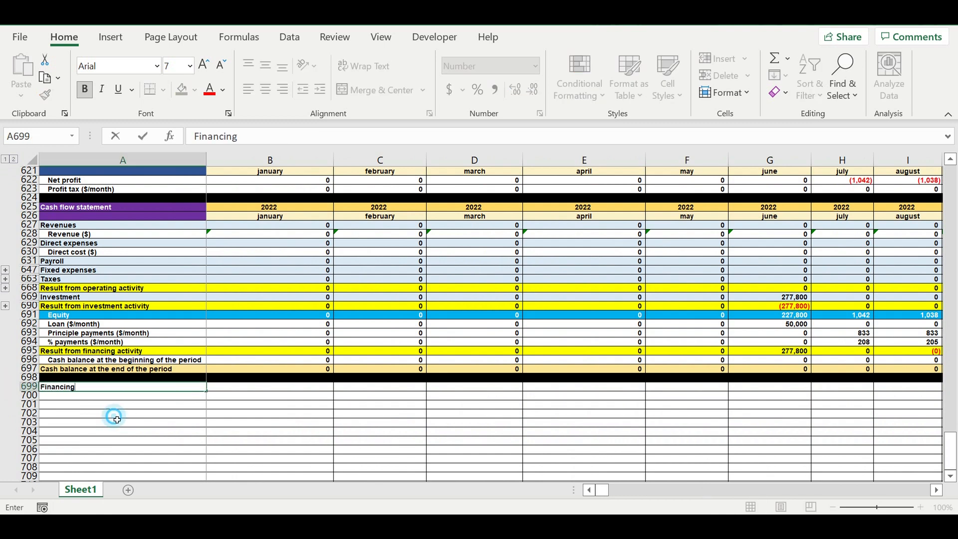
{"action": "left_click", "coordinate": [84, 396]}
{"action": "type", "text": "Typ"}
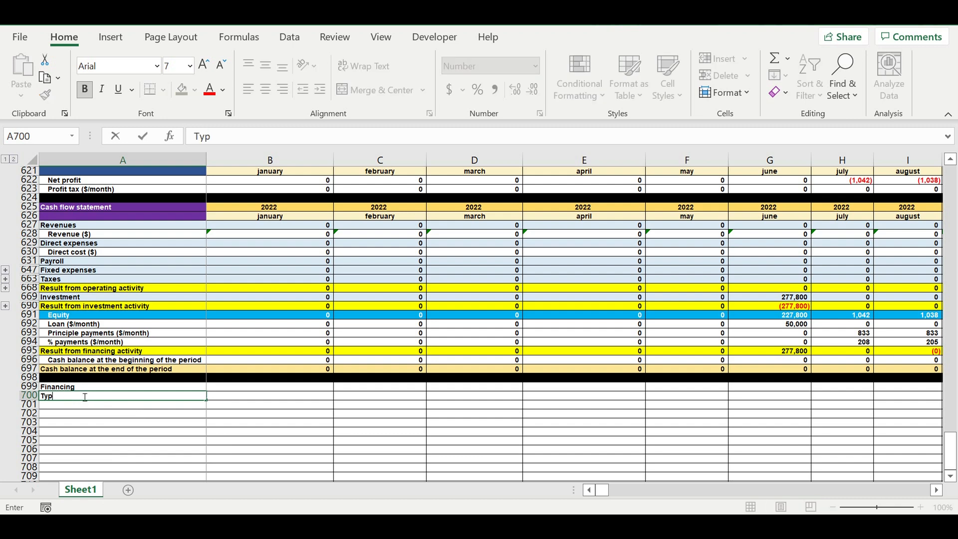
{"action": "type", "text": "e of financing"}
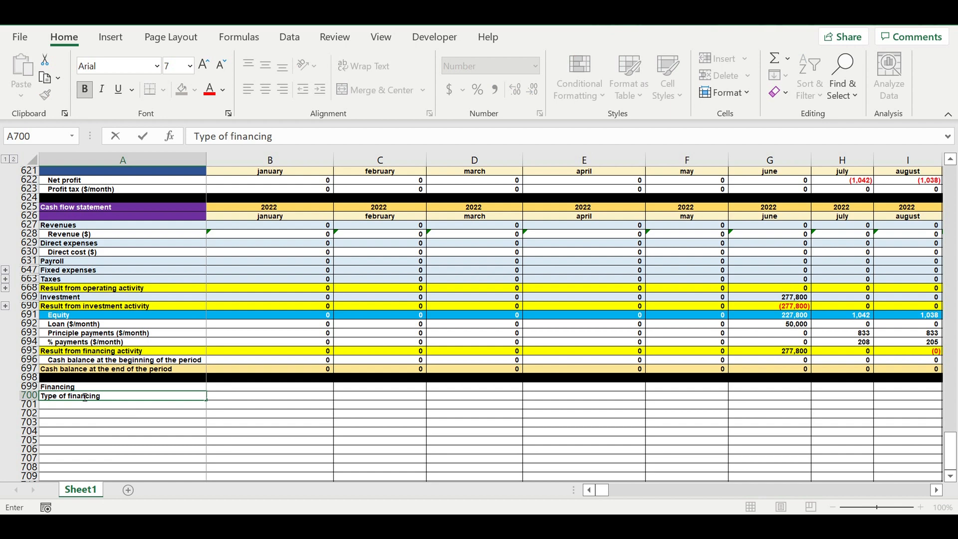
{"action": "key", "text": "Return"}
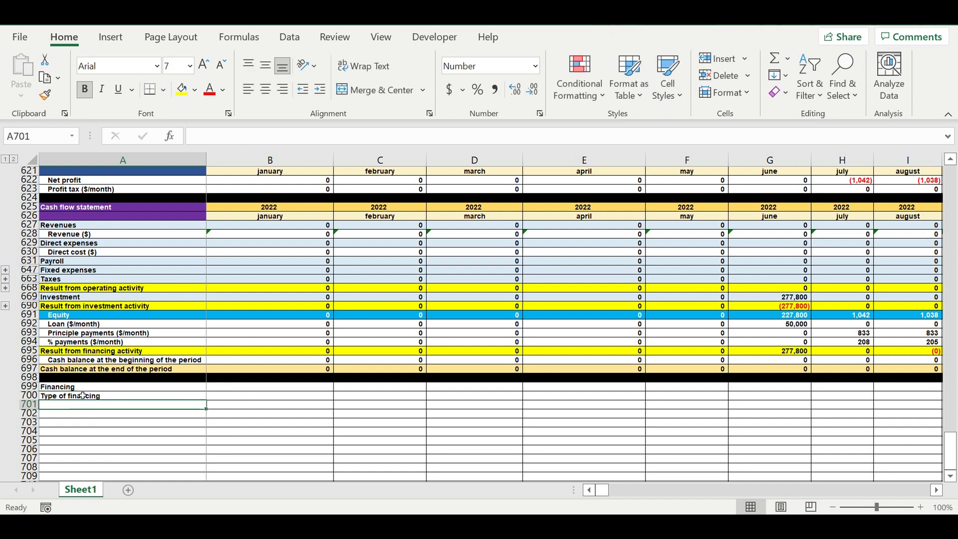
Link cell A701 to the Equity label in A691, then enter "Loan" in A702 and "Total financing needed" in A703
{"action": "type", "text": "="}
{"action": "left_click", "coordinate": [65, 316]}
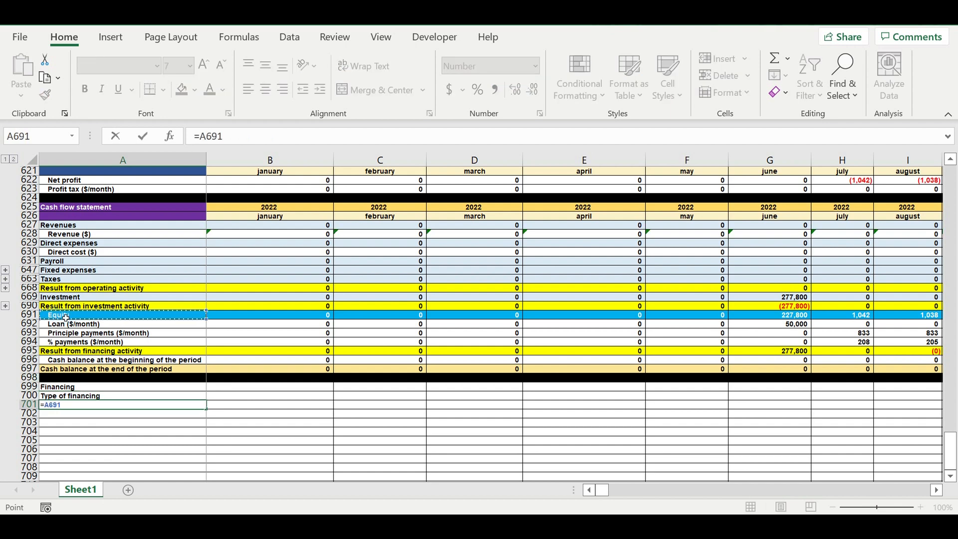
{"action": "key", "text": "Return"}
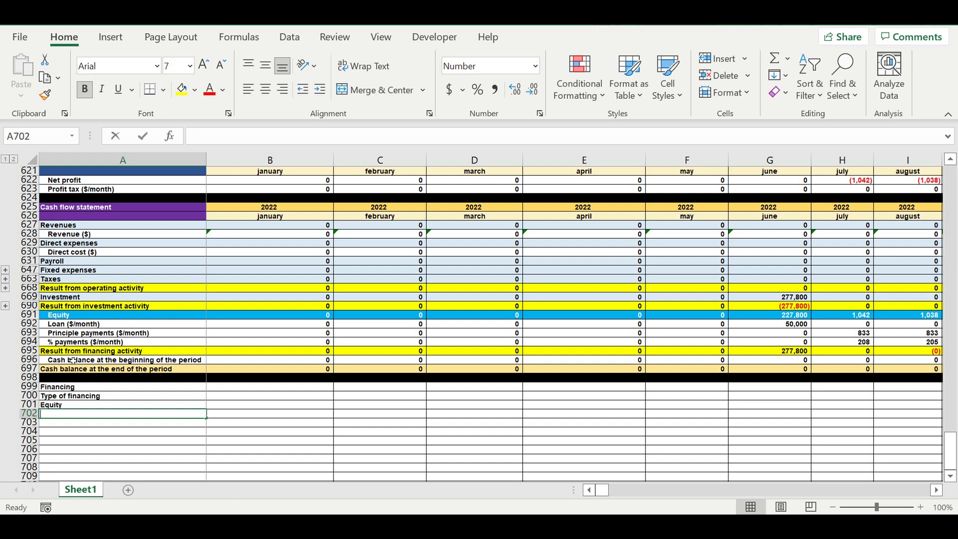
{"action": "type", "text": "Loan"}
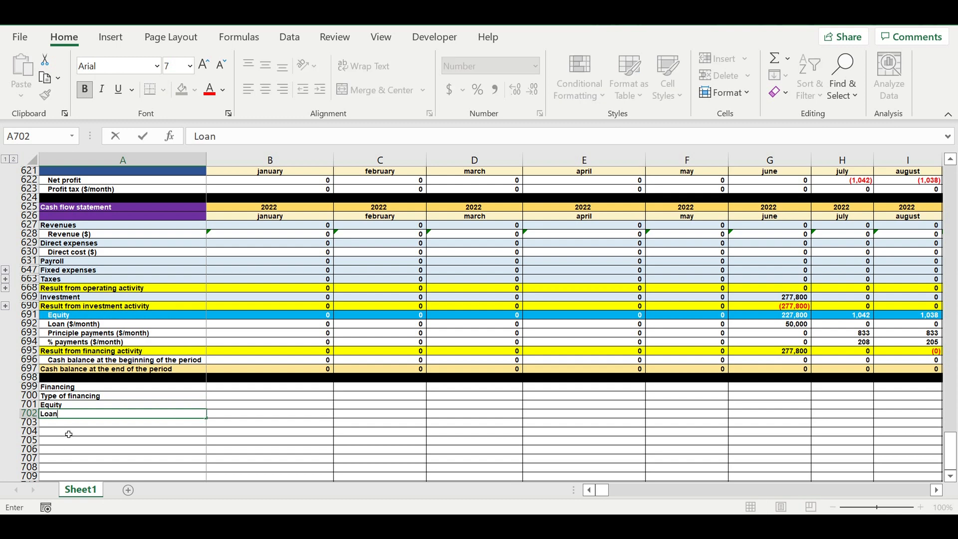
{"action": "left_click", "coordinate": [64, 426]}
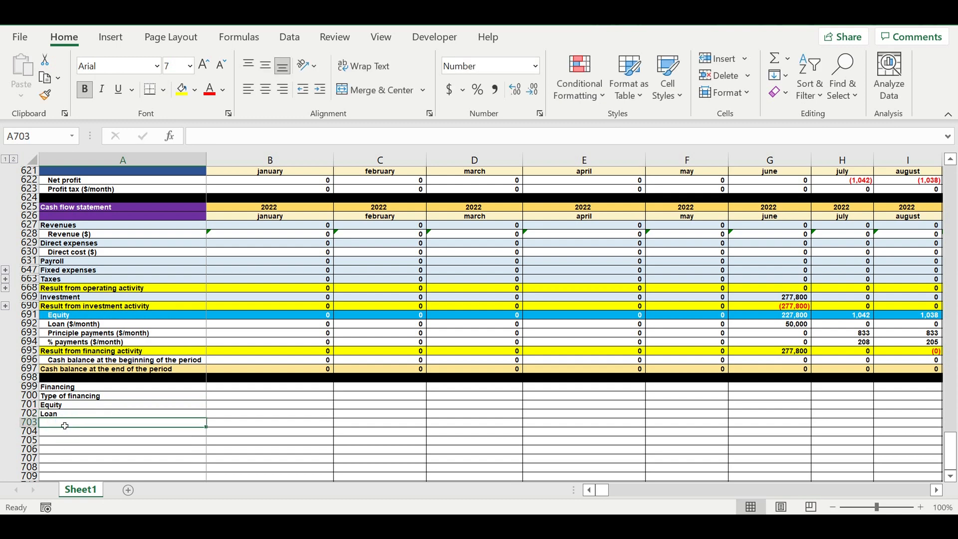
{"action": "type", "text": "Total financing ne"}
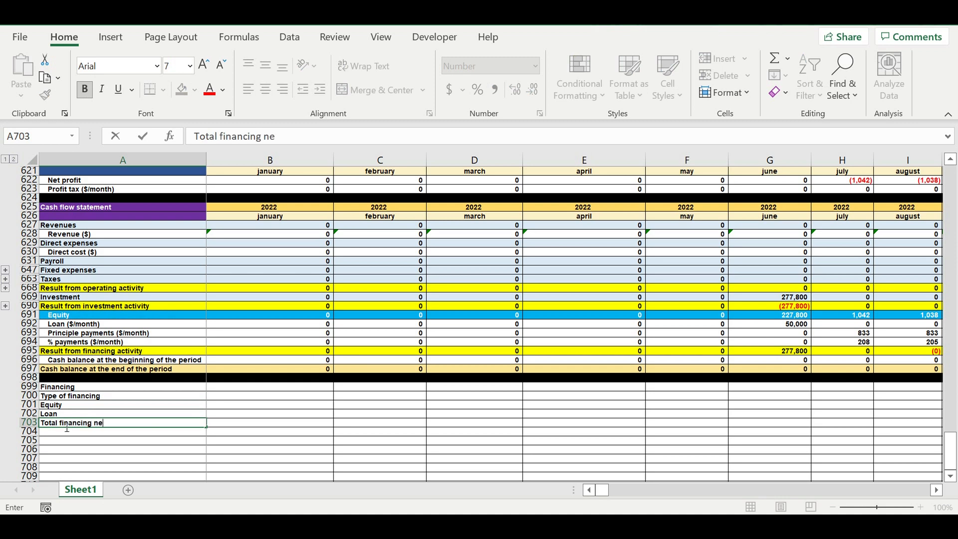
{"action": "type", "text": "eded"}
Fill the total financing row A703:B703 yellow and indent the Equity and Loan labels in A701:A702
{"action": "left_click_drag", "start_coordinate": [227, 425], "coordinate": [200, 422]}
{"action": "left_click", "coordinate": [179, 92]}
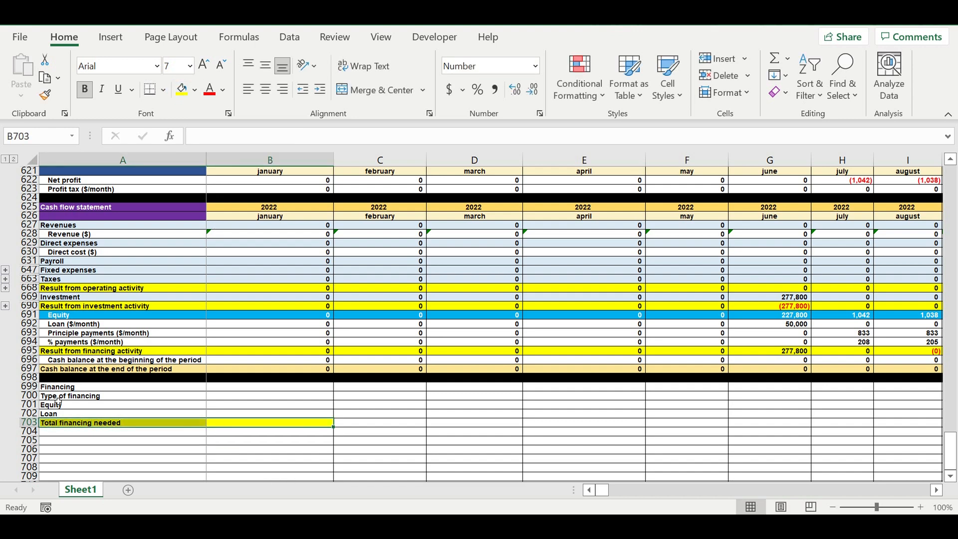
{"action": "left_click_drag", "start_coordinate": [58, 407], "coordinate": [58, 414]}
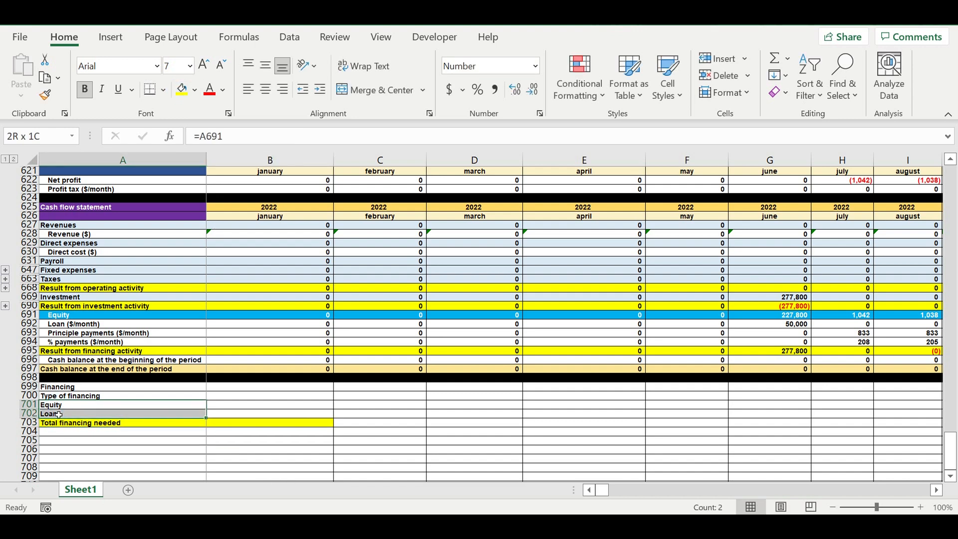
{"action": "left_click", "coordinate": [320, 89]}
Enter "$" as the heading in cell B700, and center the header cells A700:B700 with a light blue fill
{"action": "left_click", "coordinate": [238, 398]}
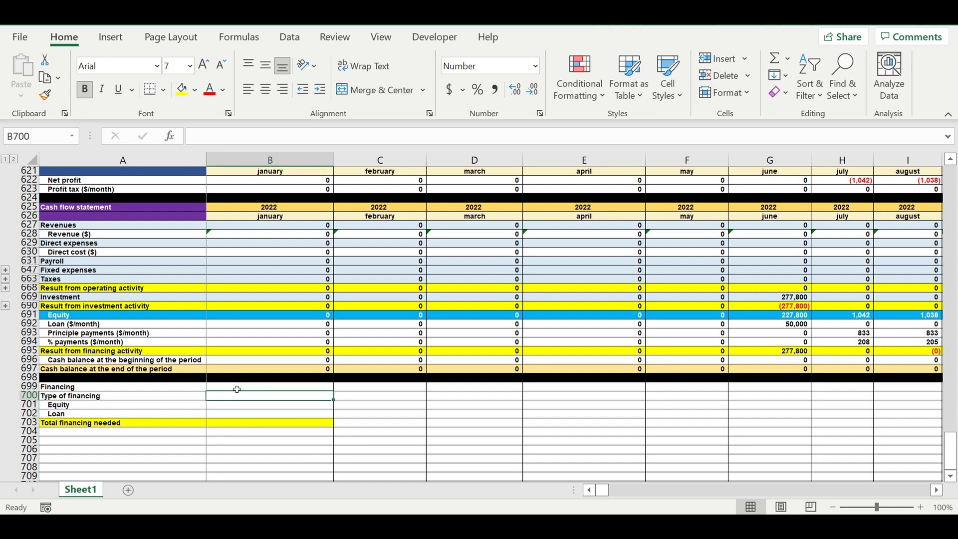
{"action": "type", "text": "%"}
{"action": "key", "text": "BackSpace"}
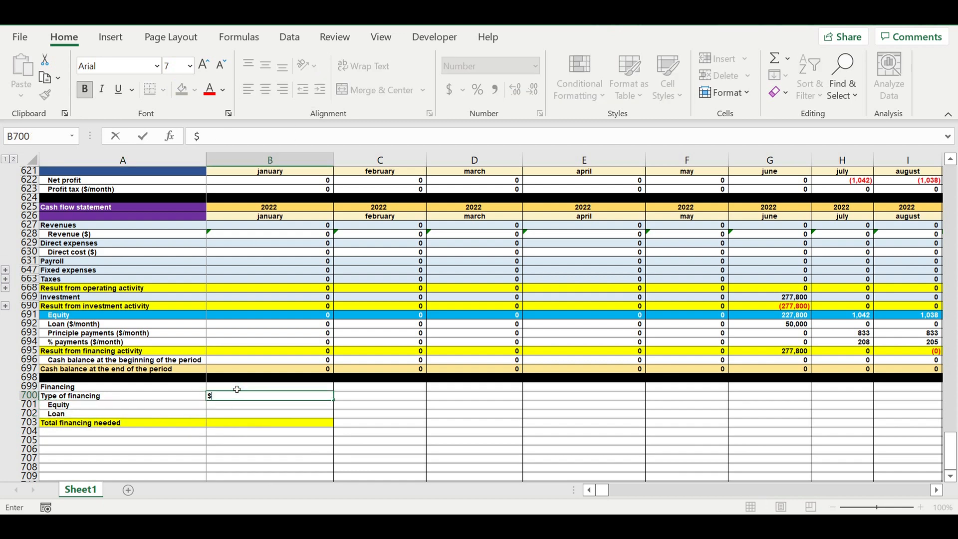
{"action": "left_click", "coordinate": [202, 413]}
{"action": "left_click_drag", "start_coordinate": [222, 394], "coordinate": [197, 399]}
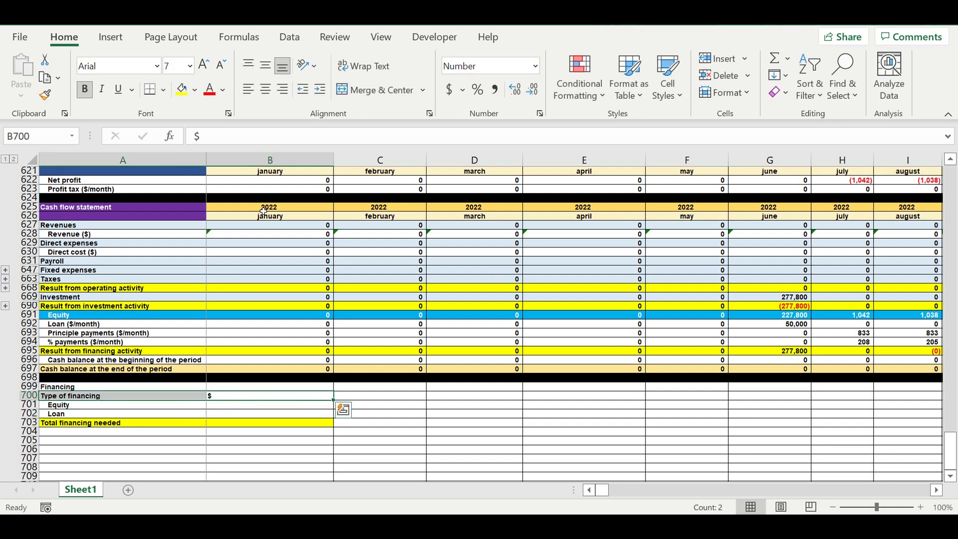
{"action": "left_click", "coordinate": [265, 90]}
{"action": "left_click", "coordinate": [195, 90]}
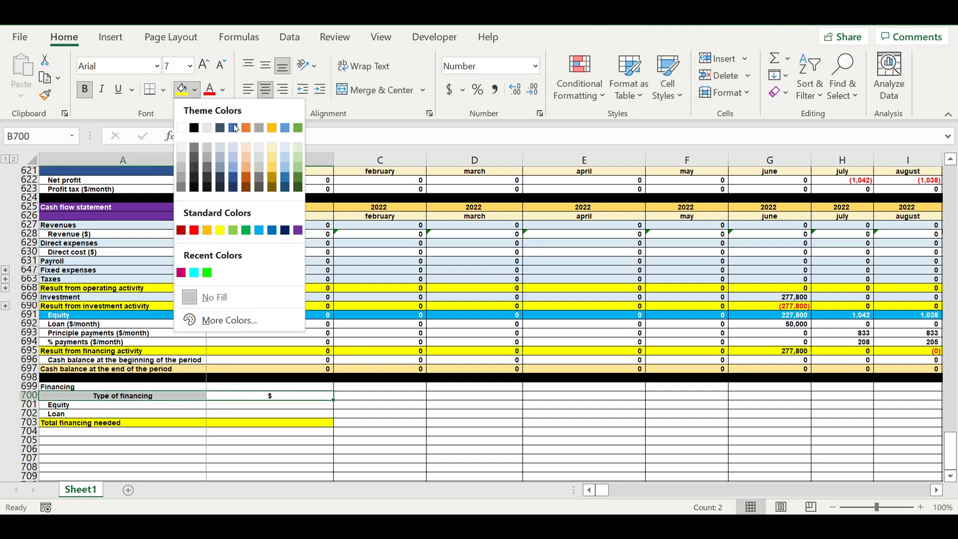
{"action": "left_click", "coordinate": [286, 148]}
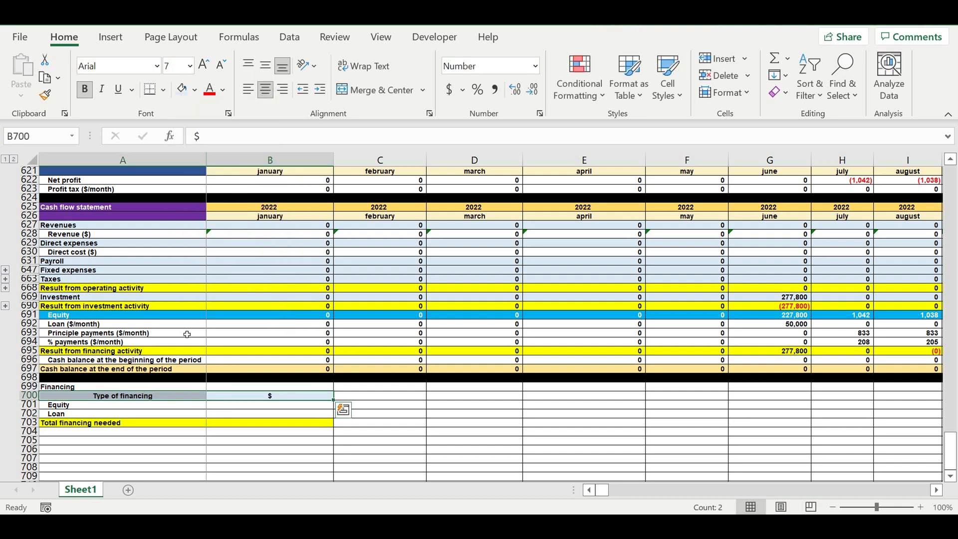
Fill the Financing title cell A699 with bright green
{"action": "left_click", "coordinate": [60, 387]}
{"action": "left_click", "coordinate": [195, 90]}
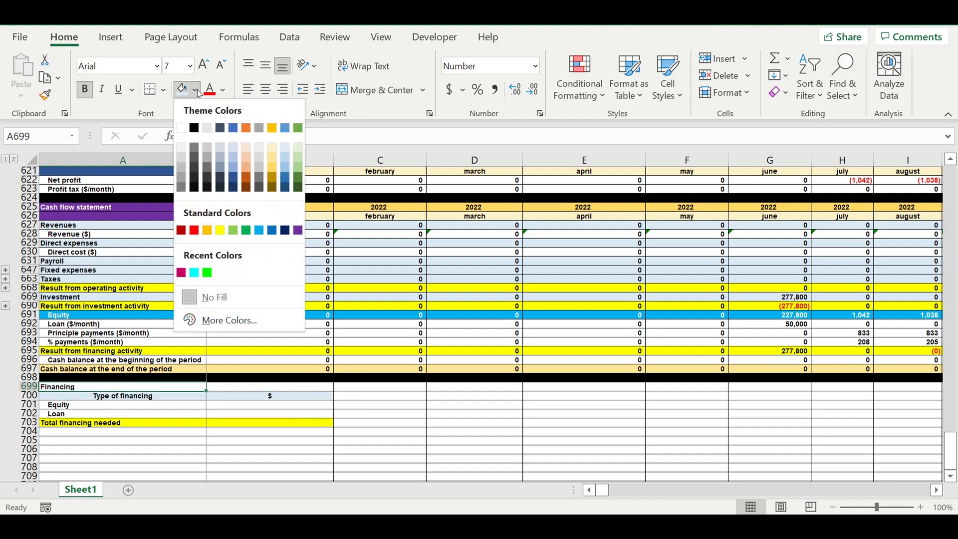
{"action": "left_click", "coordinate": [207, 272]}
Link cell B701 to the total equity in DR691 and fill the formula down to B702 for the loan
{"action": "left_click", "coordinate": [239, 415]}
{"action": "left_click", "coordinate": [239, 404]}
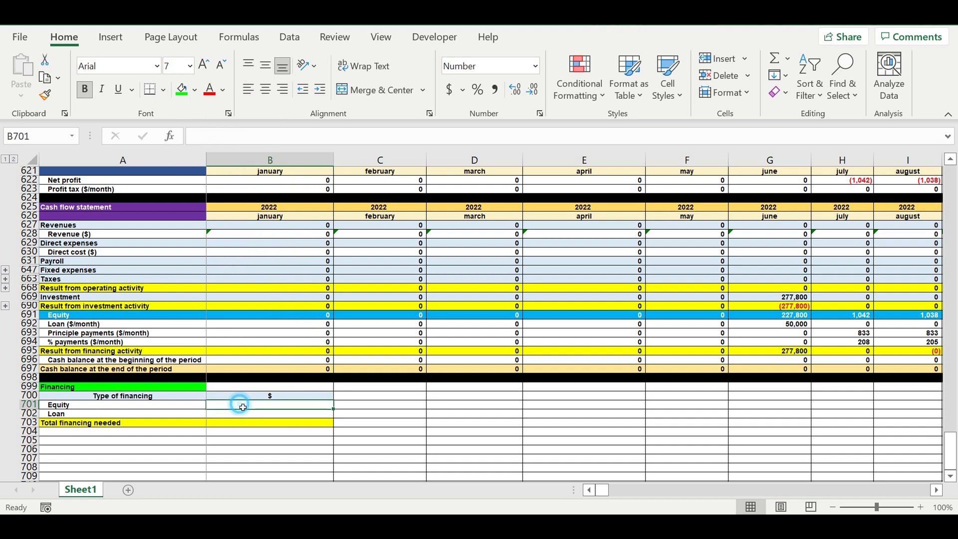
{"action": "type", "text": "="}
{"action": "left_click_drag", "start_coordinate": [619, 494], "coordinate": [714, 490]}
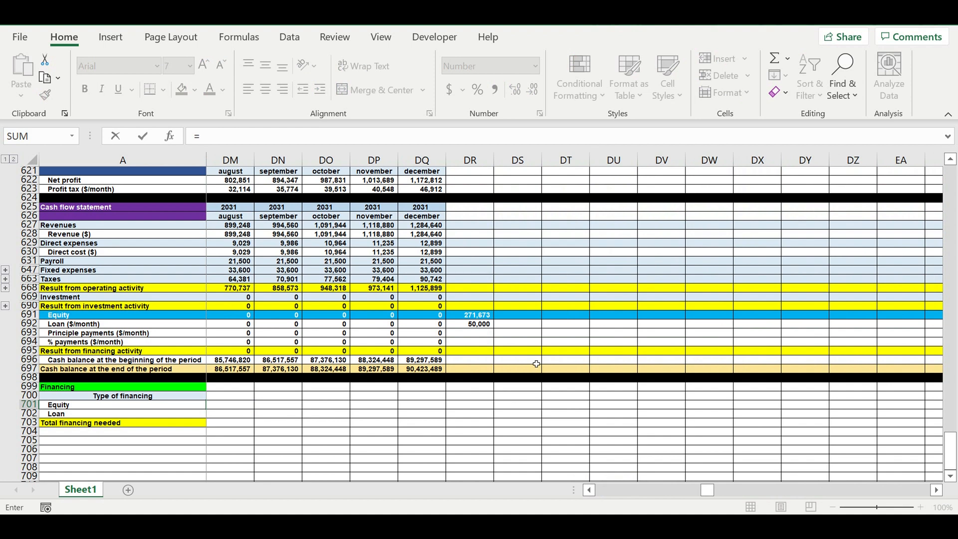
{"action": "left_click", "coordinate": [472, 315]}
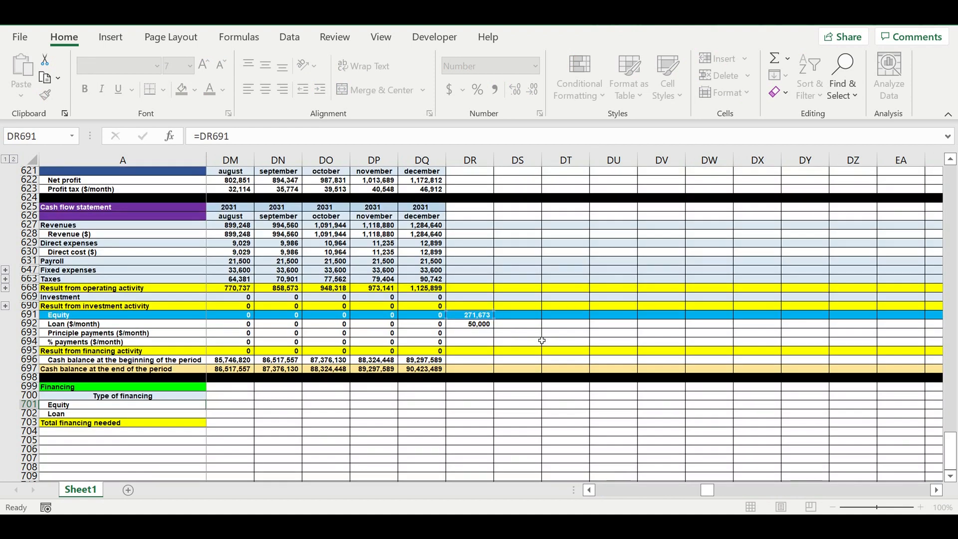
{"action": "key", "text": "Return"}
{"action": "left_click", "coordinate": [312, 406]}
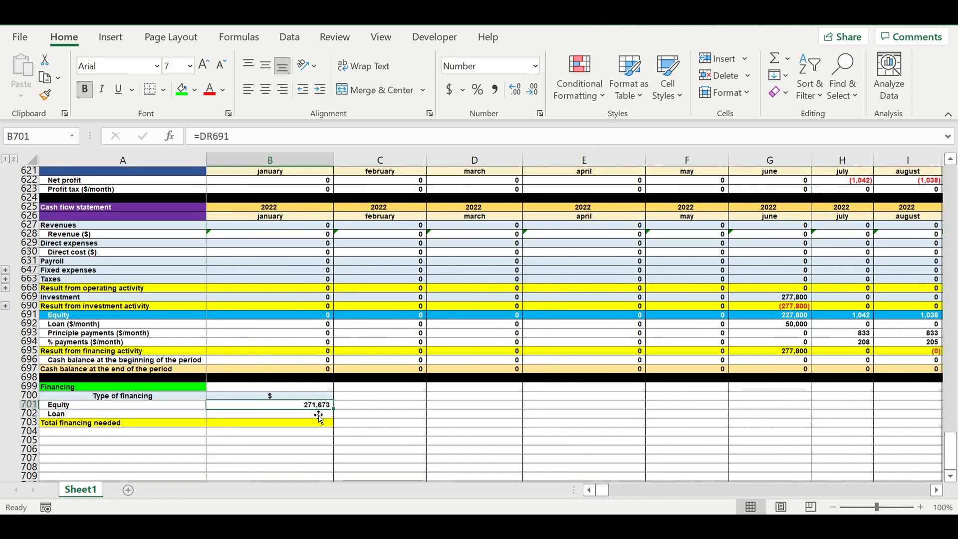
{"action": "left_click_drag", "start_coordinate": [334, 409], "coordinate": [334, 416]}
Calculate the total financing needed in cell B703 as the sum of B701 and B702
{"action": "left_click", "coordinate": [322, 424]}
{"action": "type", "text": "="}
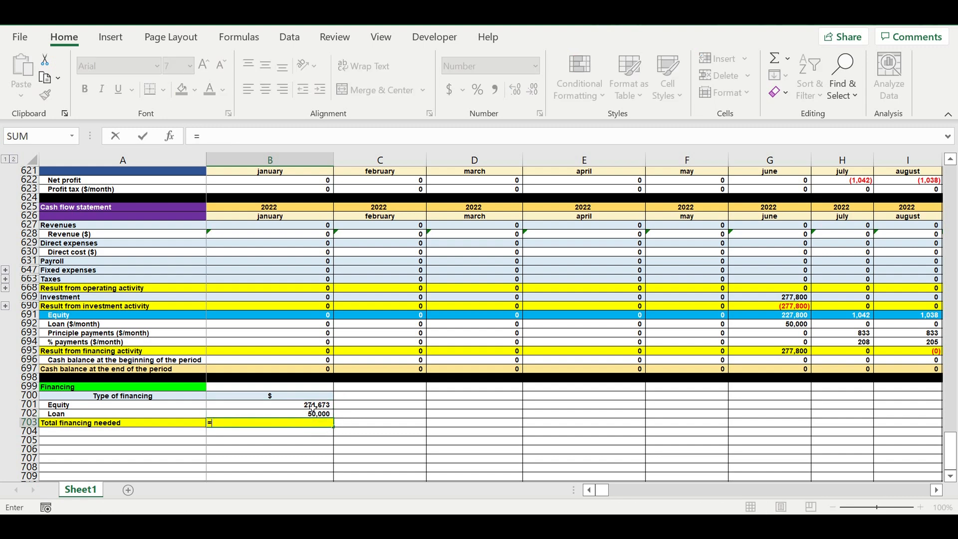
{"action": "left_click", "coordinate": [311, 407]}
{"action": "type", "text": "+"}
{"action": "left_click", "coordinate": [312, 414]}
{"action": "key", "text": "Tab"}
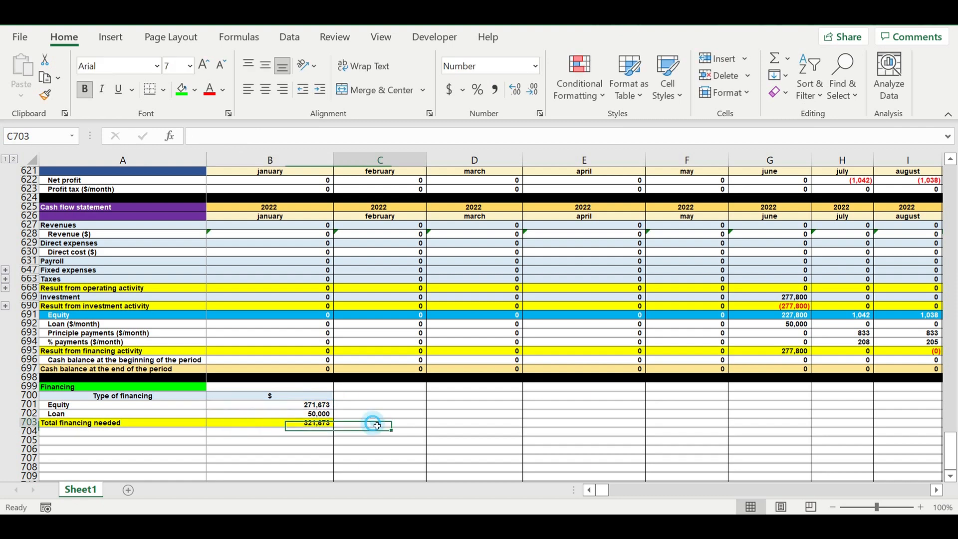
Fill row 704 below the total financing line with black as a section divider
{"action": "left_click", "coordinate": [230, 450]}
{"action": "left_click", "coordinate": [30, 432]}
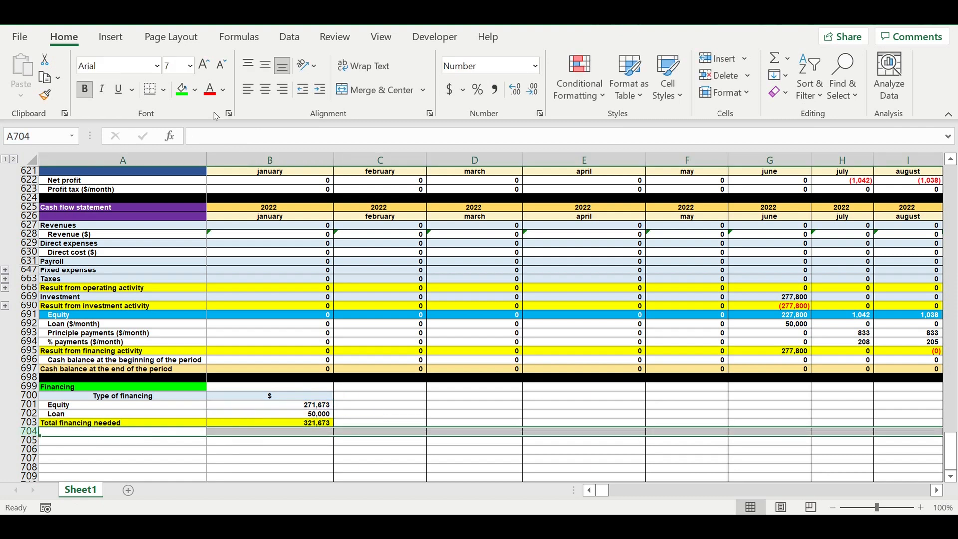
{"action": "left_click", "coordinate": [195, 90]}
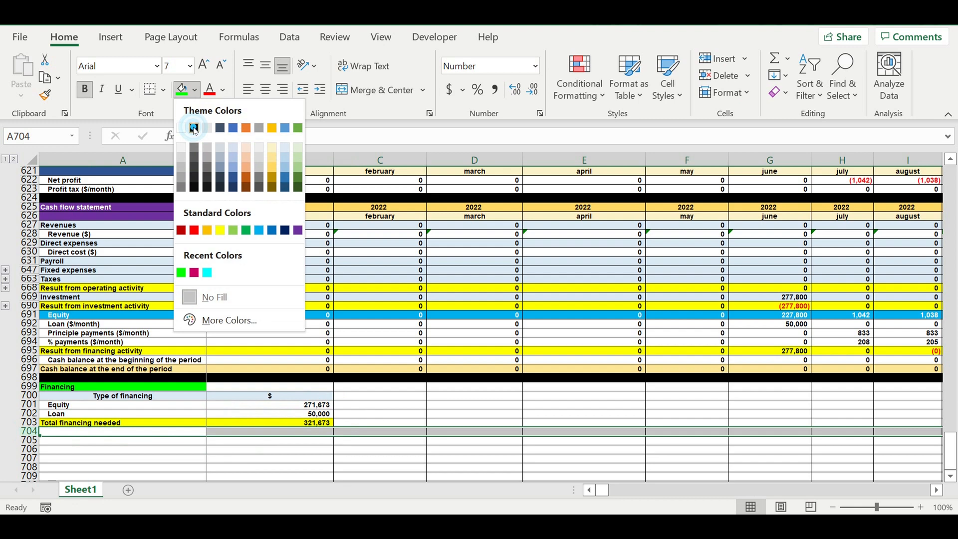
{"action": "left_click", "coordinate": [195, 128]}
{"action": "left_click", "coordinate": [444, 333]}
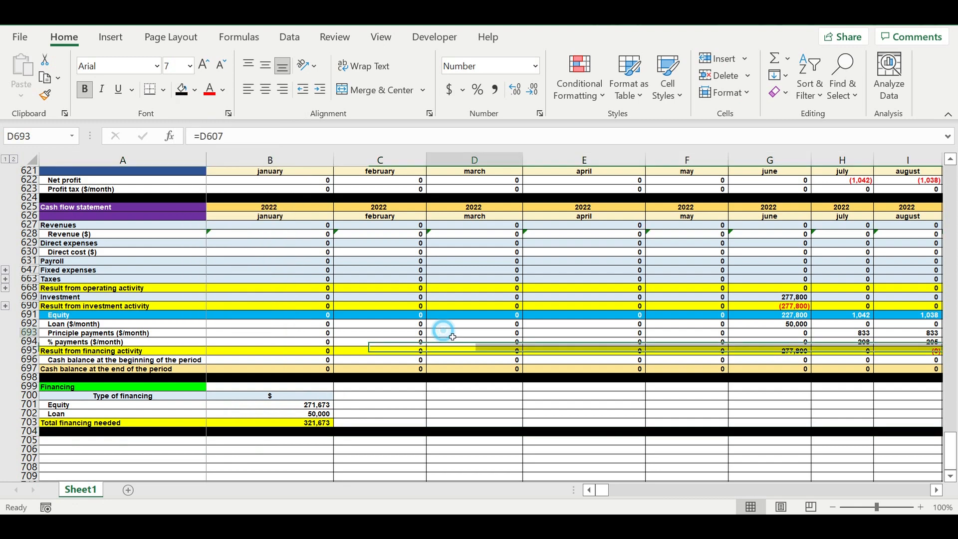
{"action": "left_click", "coordinate": [453, 415]}
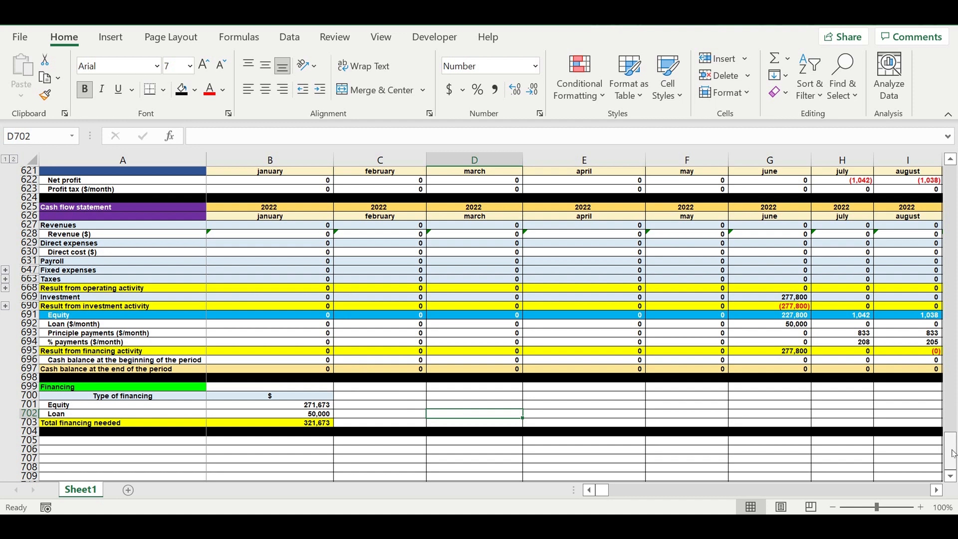
Set the revenue coefficient to 80% in cell I17 and fill it down to I36 for all yoga types
{"action": "left_click_drag", "start_coordinate": [952, 453], "coordinate": [951, 180]}
{"action": "scroll", "coordinate": [661, 394], "scroll_direction": "down", "scroll_amount": 1}
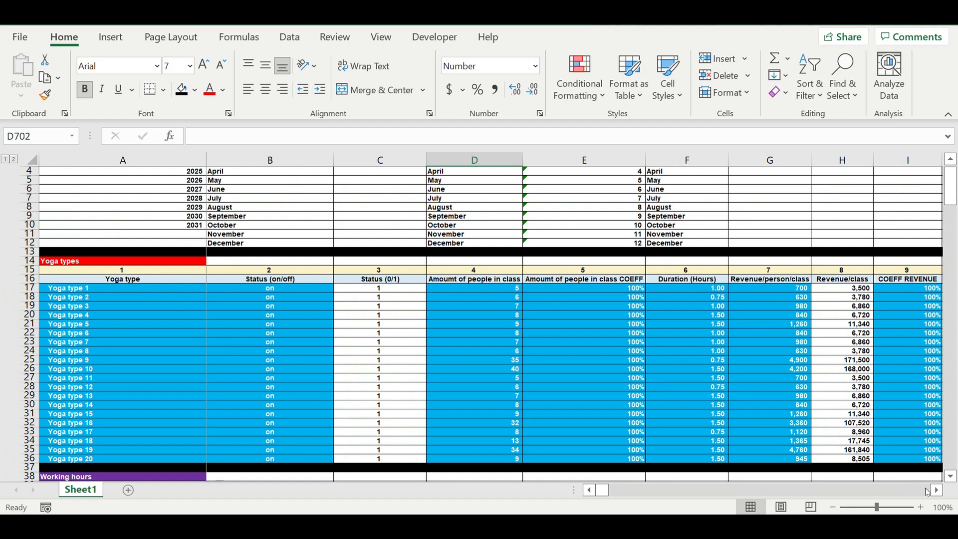
{"action": "left_click", "coordinate": [938, 491]}
{"action": "left_click", "coordinate": [937, 490]}
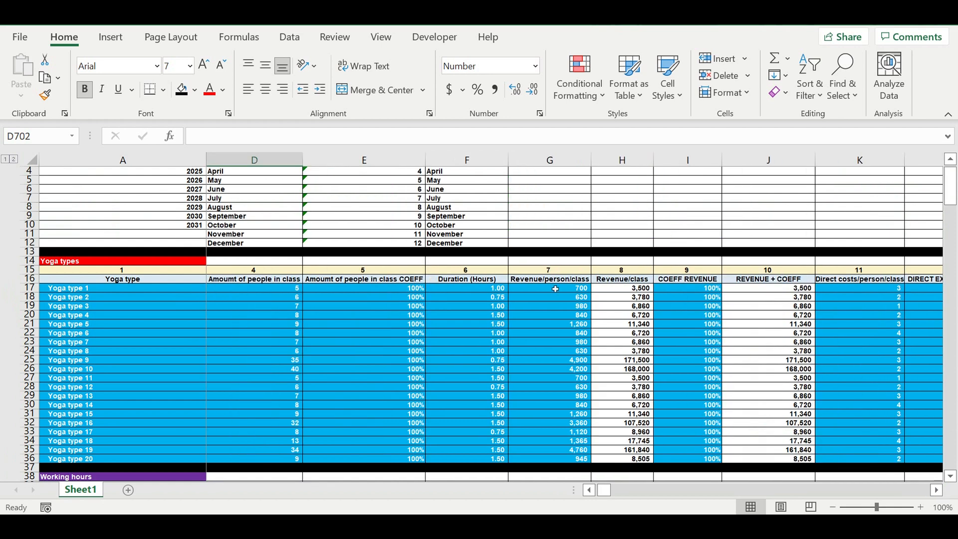
{"action": "left_click", "coordinate": [688, 289]}
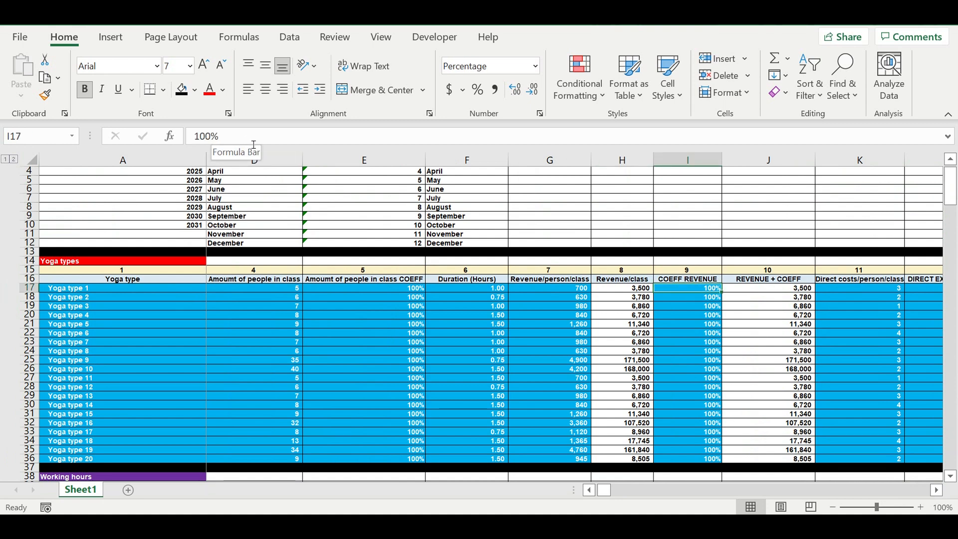
{"action": "type", "text": "80"}
{"action": "key", "text": "Return"}
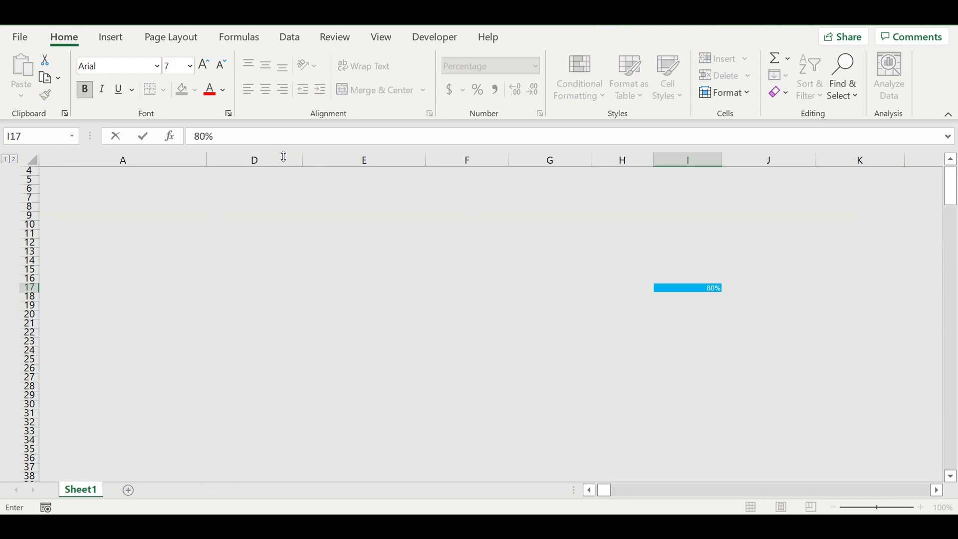
{"action": "left_click", "coordinate": [693, 318]}
{"action": "left_click", "coordinate": [704, 290]}
{"action": "left_click_drag", "start_coordinate": [722, 292], "coordinate": [710, 459]}
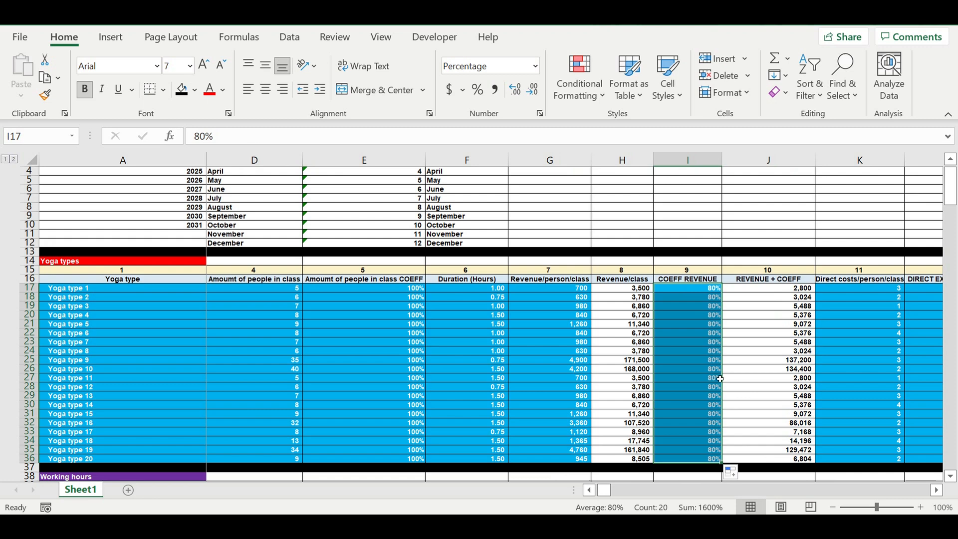
Examine the end-of-period cash balances for September to November 2022 and the equity and loan amounts in the financing summary
{"action": "left_click_drag", "start_coordinate": [601, 493], "coordinate": [595, 491]}
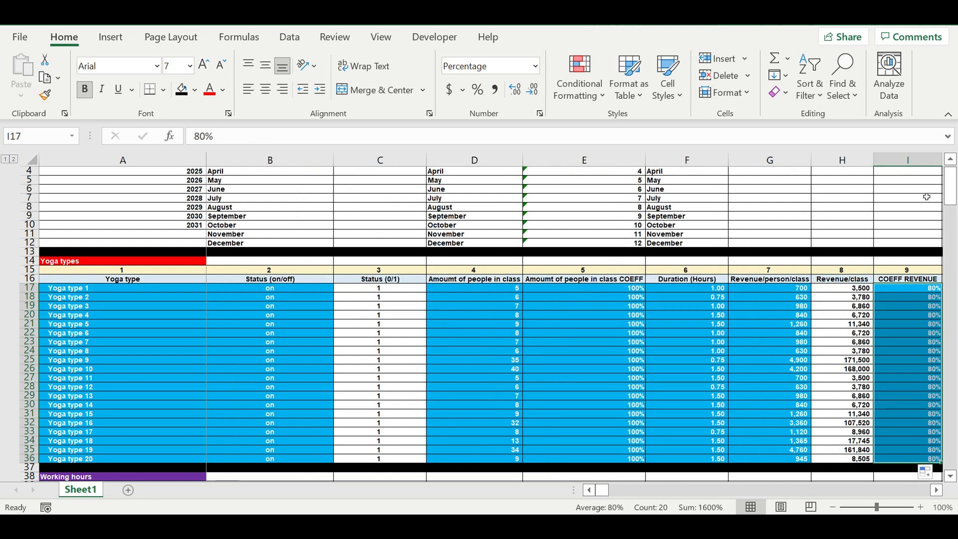
{"action": "left_click_drag", "start_coordinate": [953, 191], "coordinate": [948, 450]}
{"action": "left_click_drag", "start_coordinate": [601, 490], "coordinate": [610, 481]}
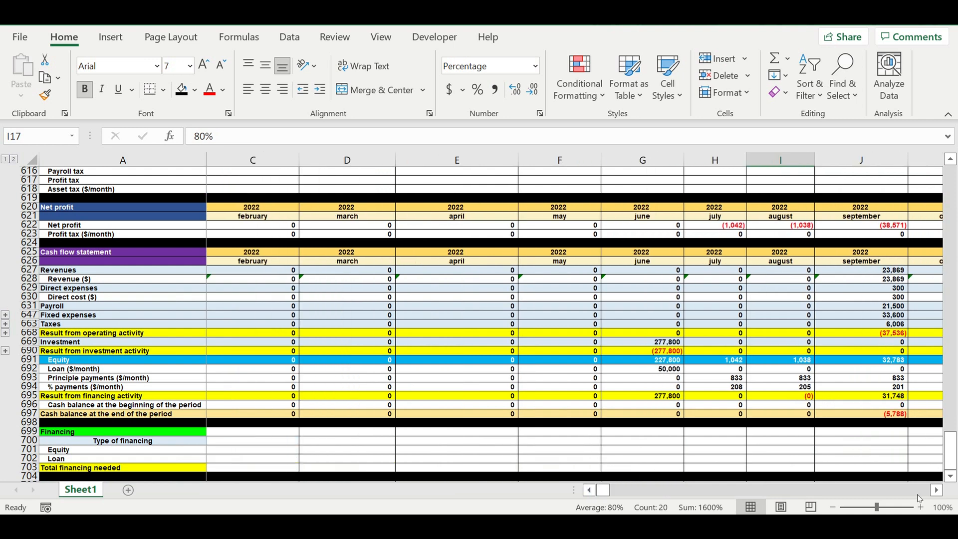
{"action": "left_click", "coordinate": [938, 493]}
{"action": "left_click", "coordinate": [939, 493]}
{"action": "left_click", "coordinate": [939, 493]}
{"action": "left_click", "coordinate": [938, 493]}
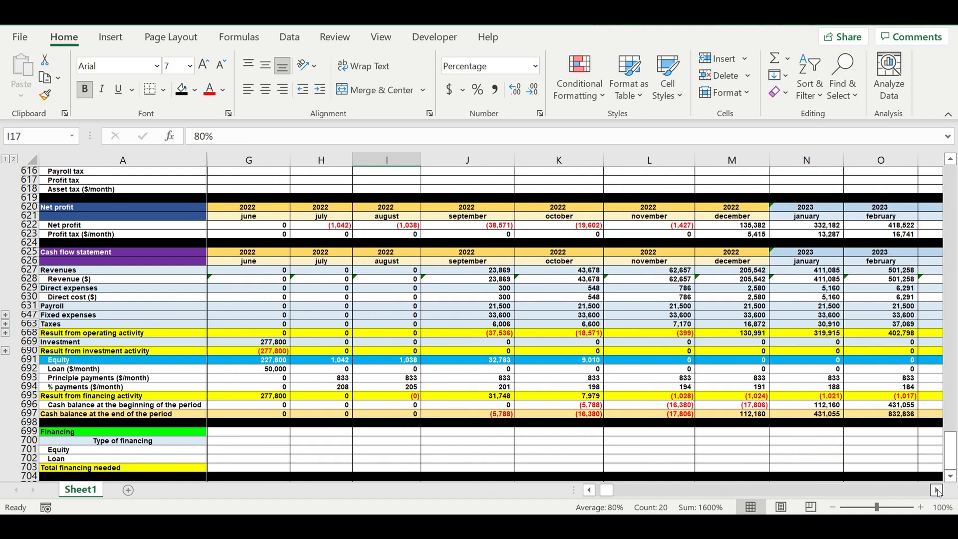
{"action": "left_click", "coordinate": [938, 492]}
{"action": "left_click_drag", "start_coordinate": [404, 418], "coordinate": [572, 417]}
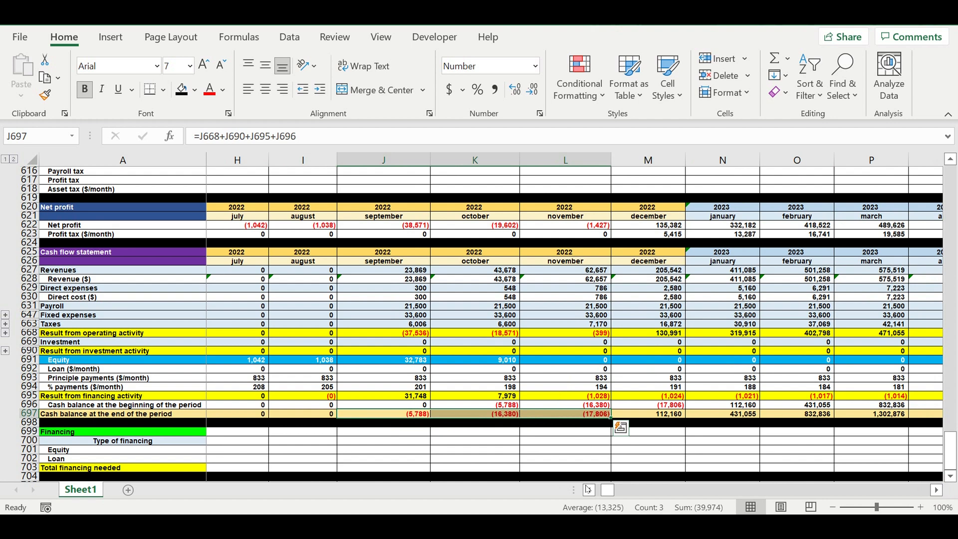
{"action": "scroll", "coordinate": [399, 457], "scroll_direction": "left", "scroll_amount": 3}
{"action": "left_click_drag", "start_coordinate": [299, 450], "coordinate": [329, 462]}
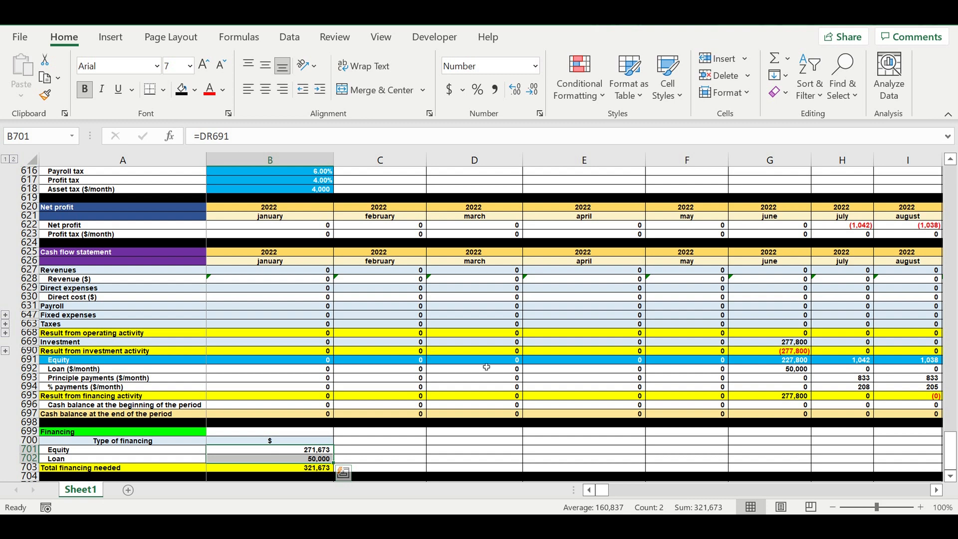
Copy the cash flow statement header rows 625:626 and paste them at row 705
{"action": "left_click_drag", "start_coordinate": [29, 252], "coordinate": [94, 265]}
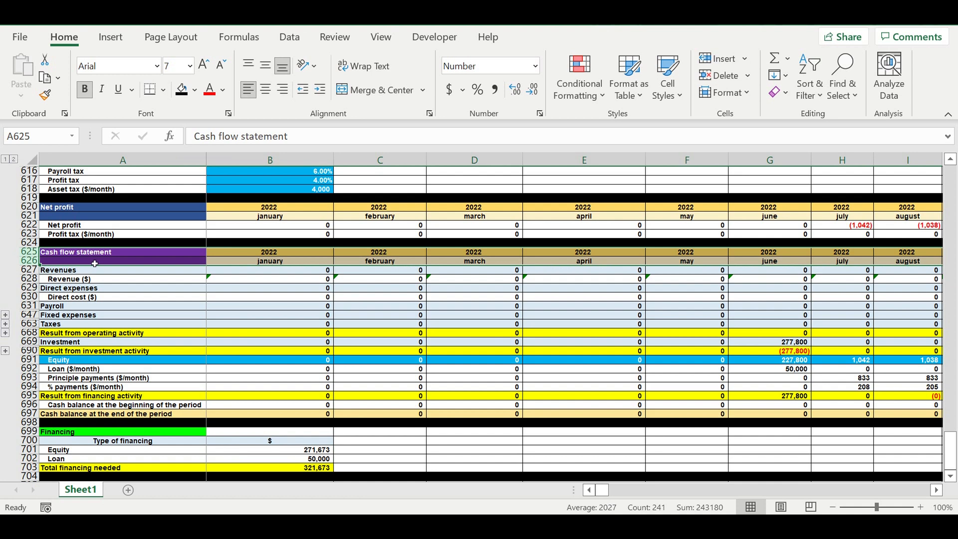
{"action": "key", "text": "ctrl+c"}
{"action": "left_click", "coordinate": [125, 297]}
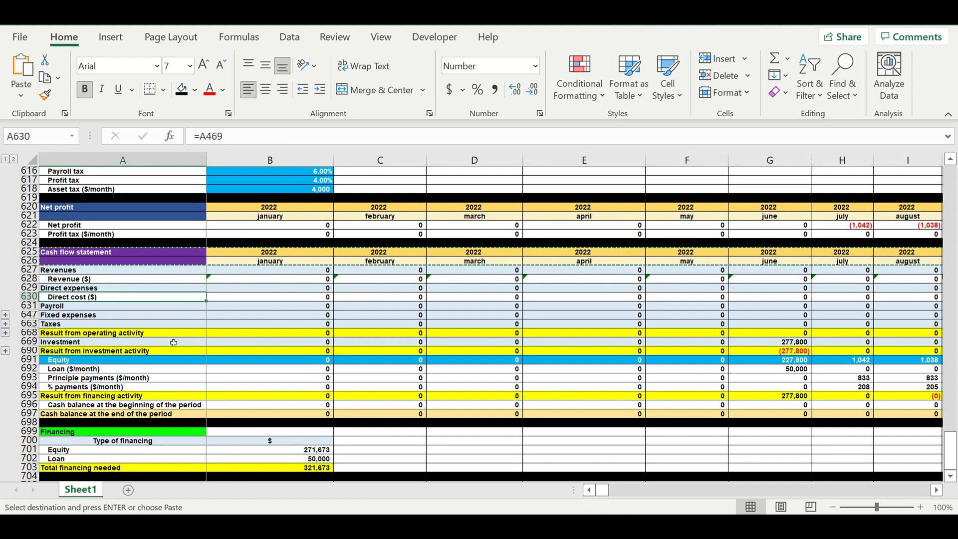
{"action": "scroll", "coordinate": [176, 337], "scroll_direction": "down", "scroll_amount": 5}
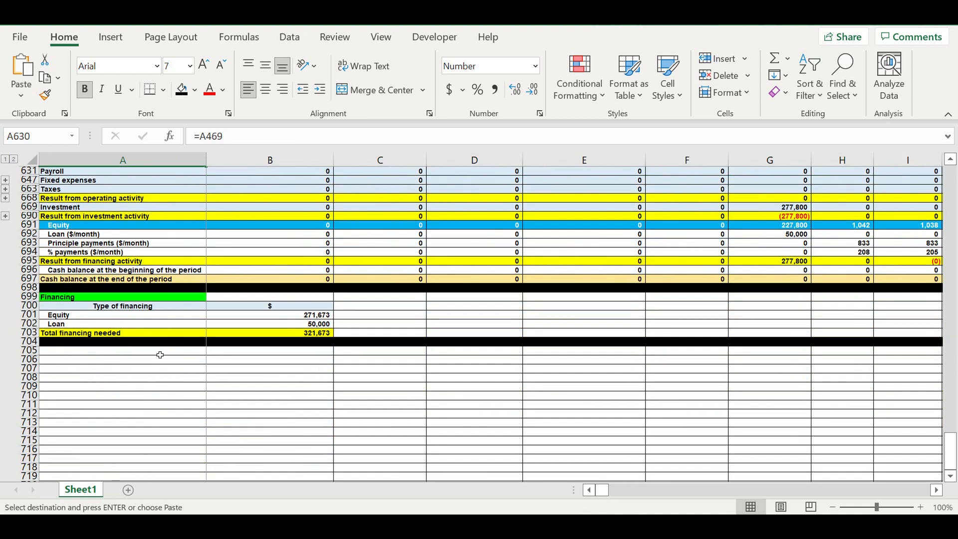
{"action": "left_click", "coordinate": [159, 352]}
{"action": "key", "text": "ctrl+v"}
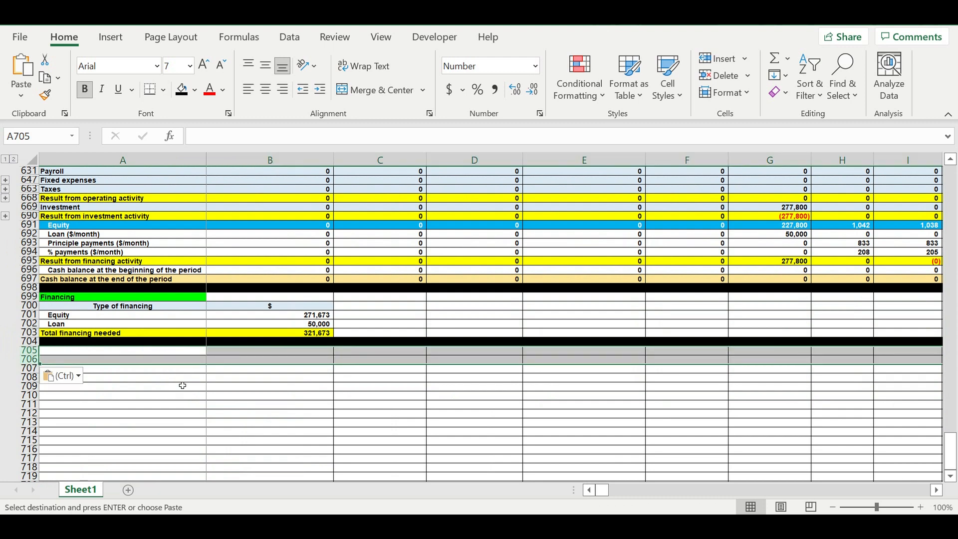
{"action": "left_click", "coordinate": [161, 403]}
Link the year in cell B705 to the cash flow statement header cell B625
{"action": "left_click", "coordinate": [258, 354]}
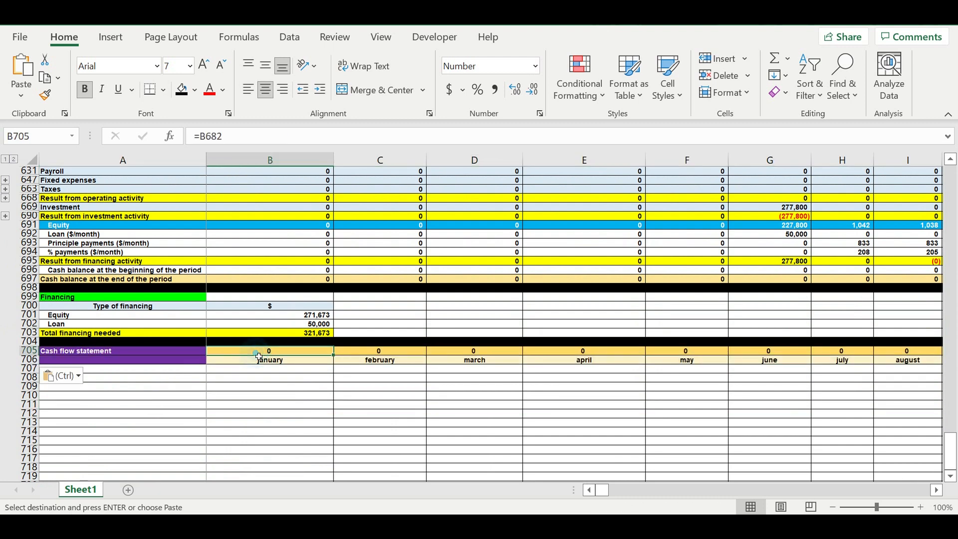
{"action": "type", "text": "="}
{"action": "scroll", "coordinate": [310, 319], "scroll_direction": "up", "scroll_amount": 4}
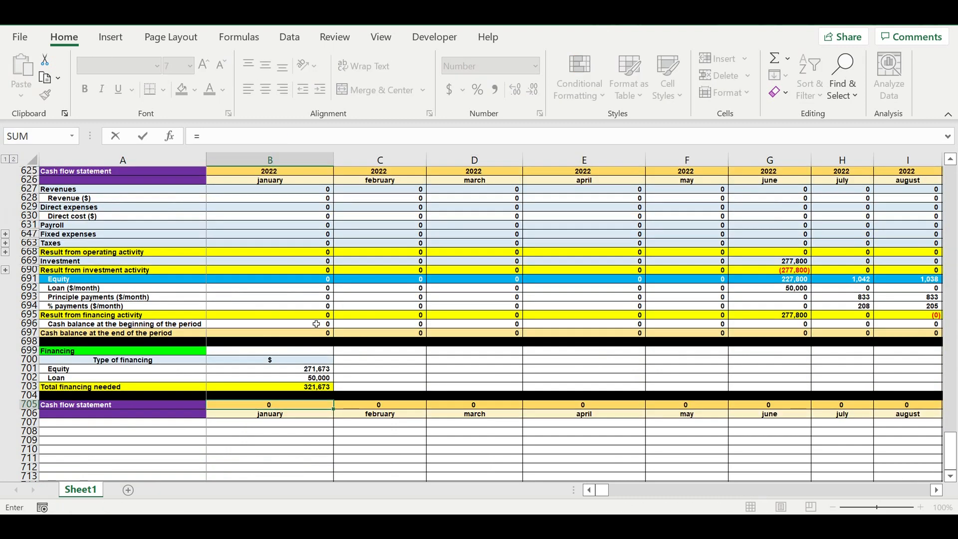
{"action": "scroll", "coordinate": [309, 319], "scroll_direction": "up", "scroll_amount": 3}
{"action": "left_click", "coordinate": [264, 298]}
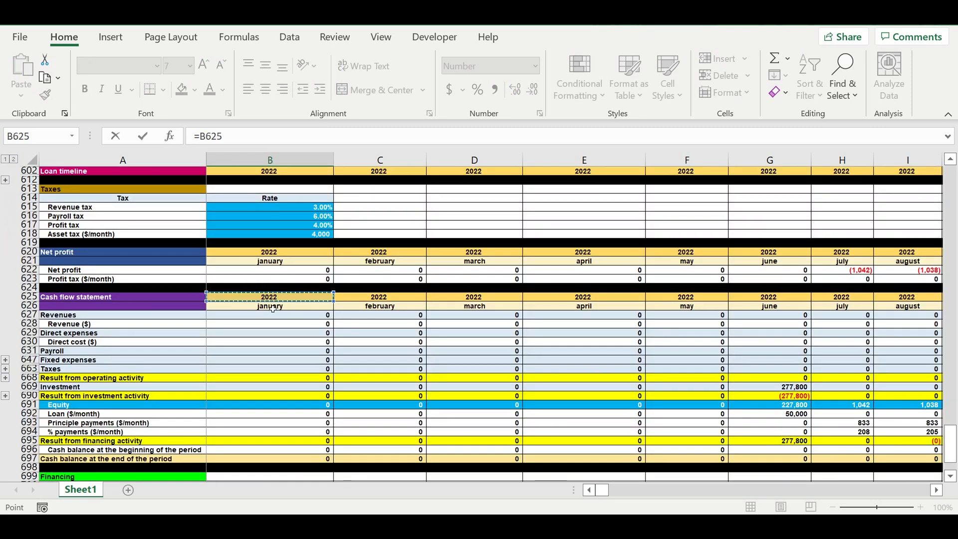
{"action": "key", "text": "Return"}
Retitle cell A705 as "Financing" and fill A705:A706 with the darkest blue-gray
{"action": "scroll", "coordinate": [121, 394], "scroll_direction": "down", "scroll_amount": 3}
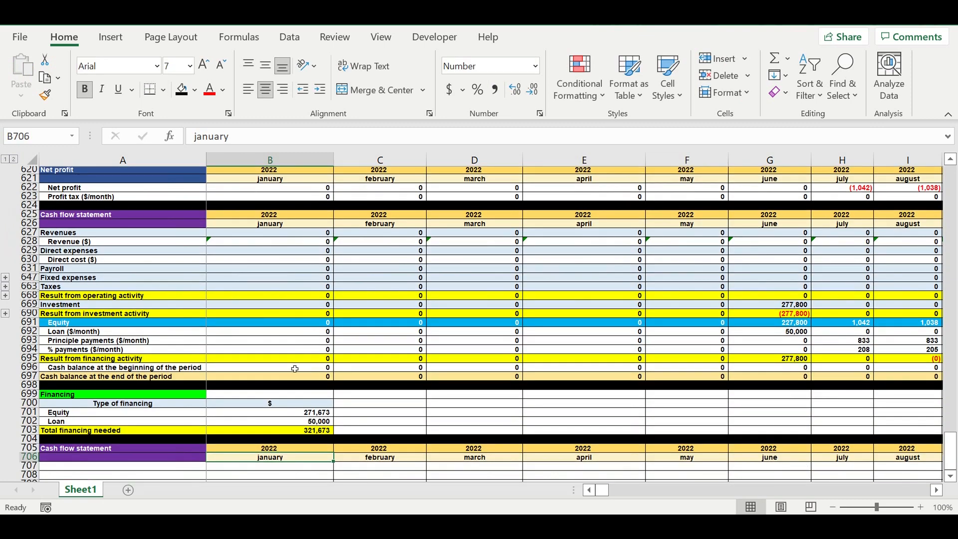
{"action": "left_click", "coordinate": [121, 395]}
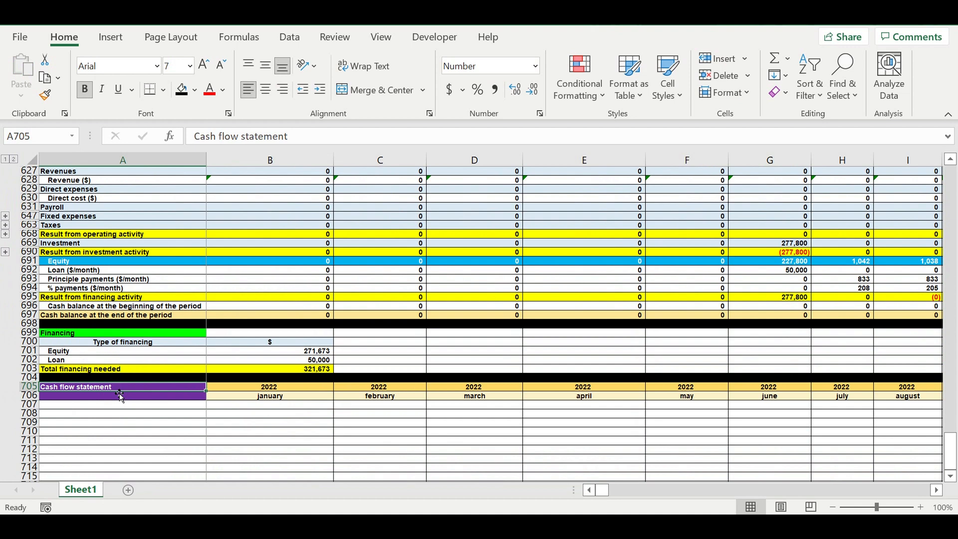
{"action": "type", "text": "Financing"}
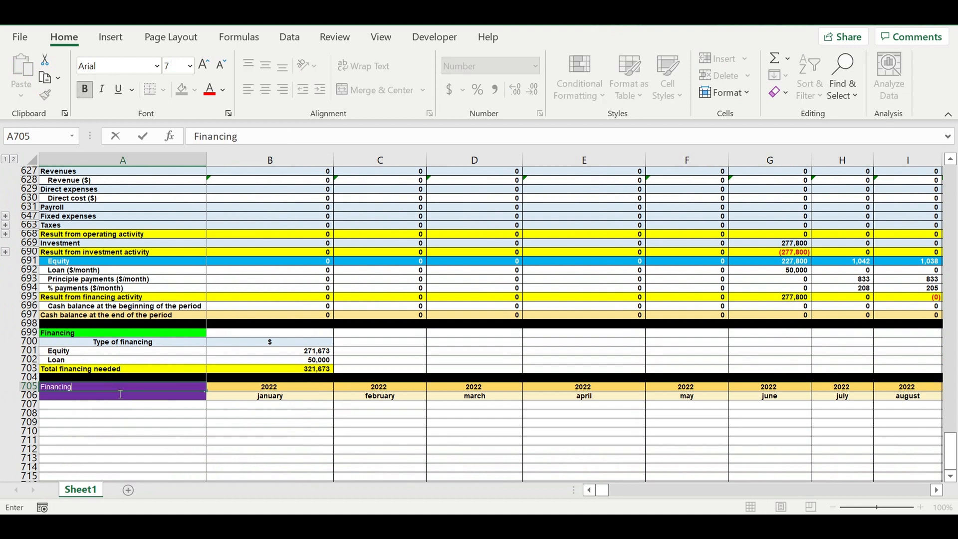
{"action": "key", "text": "Return"}
{"action": "left_click", "coordinate": [106, 391]}
{"action": "left_click", "coordinate": [195, 90]}
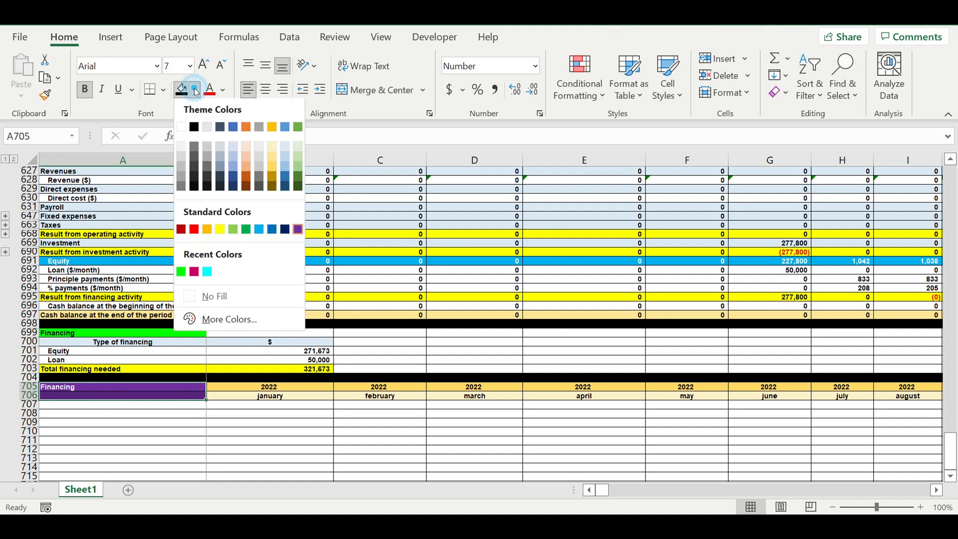
{"action": "left_click", "coordinate": [220, 186]}
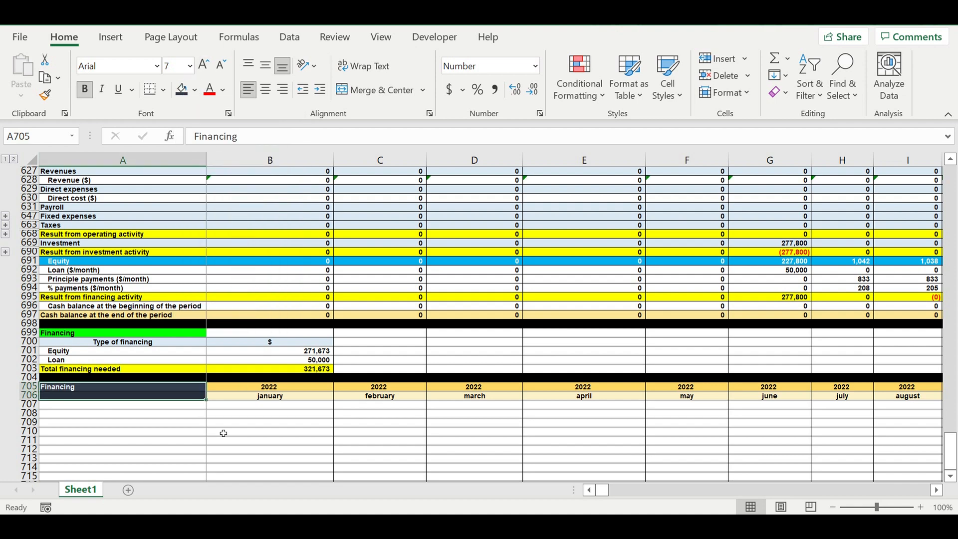
Enter the row label "CF" in cell A707
{"action": "left_click", "coordinate": [197, 405]}
{"action": "type", "text": "CF"}
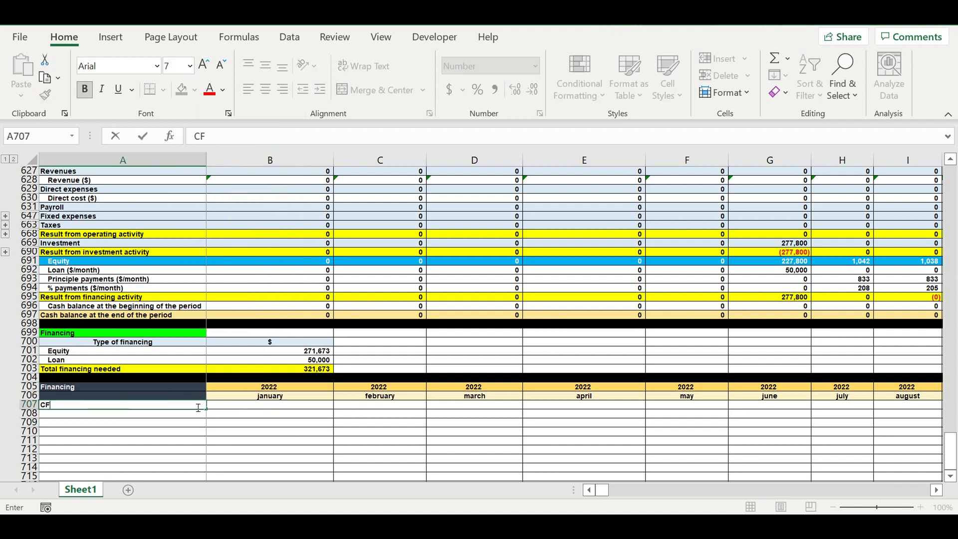
{"action": "left_click", "coordinate": [299, 441]}
Calculate the January cash flow before equity in cell B707 with the formula =B668+B690+B692-B693-B694
{"action": "left_click", "coordinate": [270, 405]}
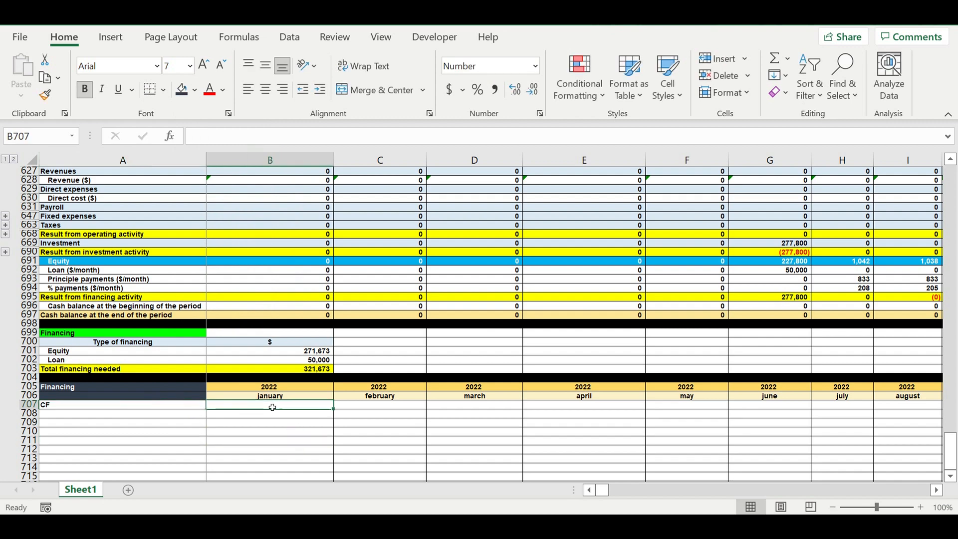
{"action": "type", "text": "="}
{"action": "left_click", "coordinate": [250, 237]}
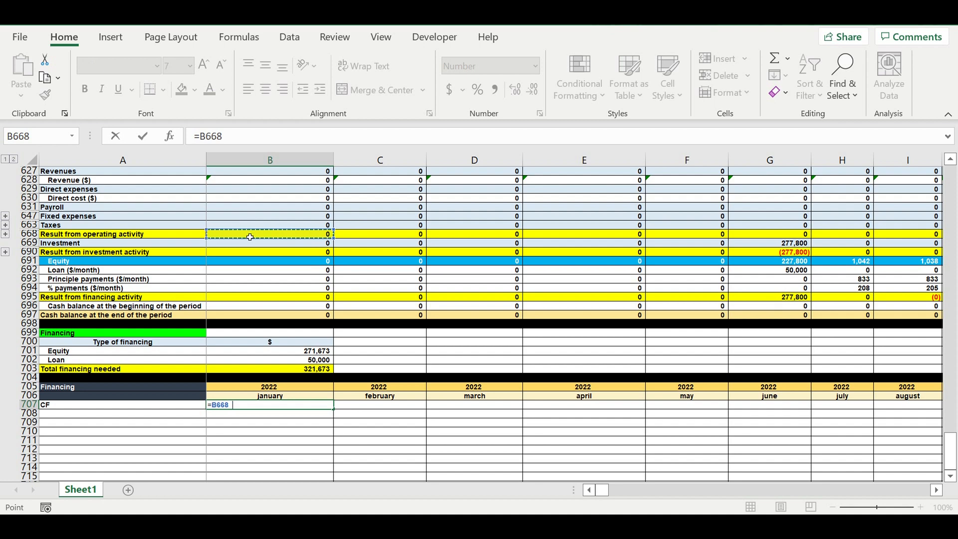
{"action": "type", "text": "+"}
{"action": "left_click", "coordinate": [247, 252]}
{"action": "type", "text": "+"}
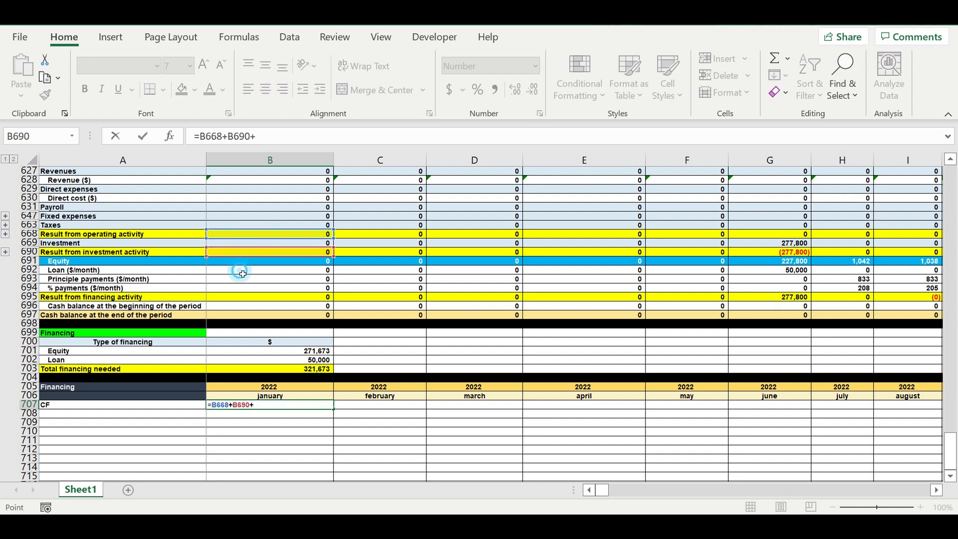
{"action": "left_click", "coordinate": [243, 272]}
{"action": "type", "text": "-"}
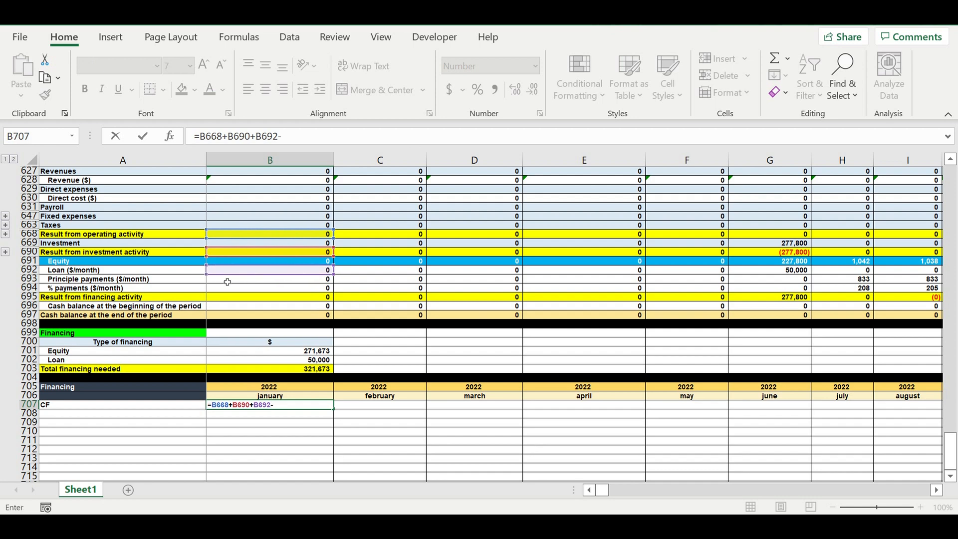
{"action": "left_click", "coordinate": [227, 280]}
{"action": "type", "text": "-"}
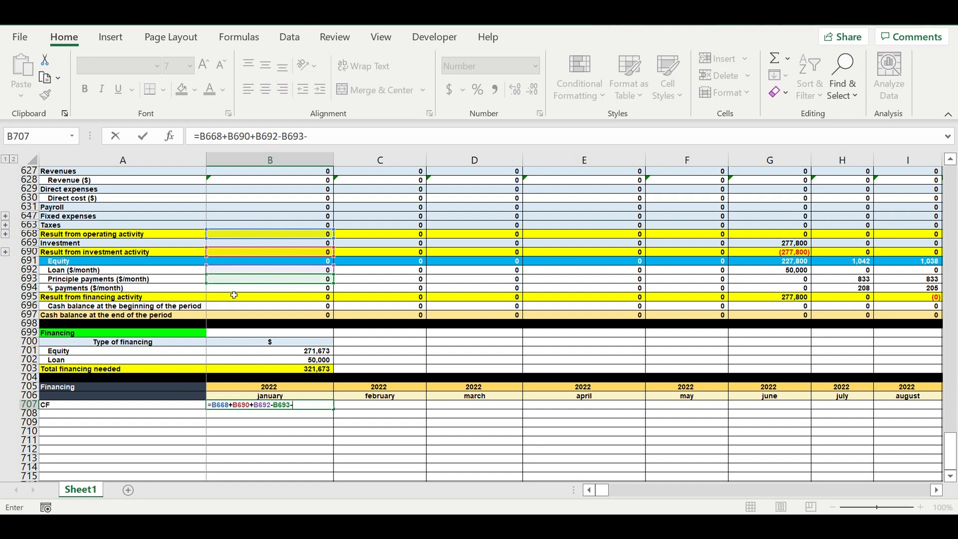
{"action": "left_click", "coordinate": [227, 290]}
{"action": "key", "text": "Return"}
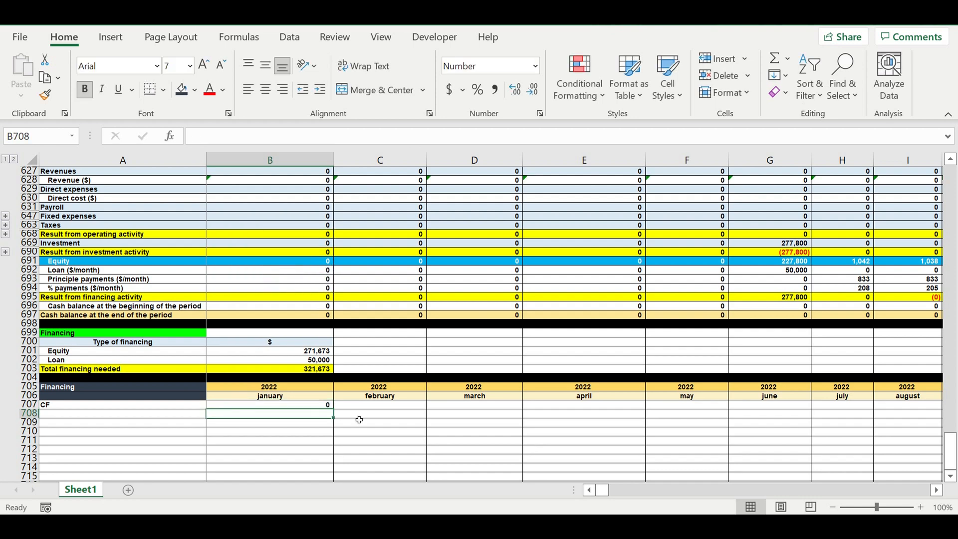
Fill the CF formula into February cell C707 and add the previous month's value from B707 to it
{"action": "left_click", "coordinate": [319, 406]}
{"action": "left_click_drag", "start_coordinate": [338, 413], "coordinate": [397, 411]}
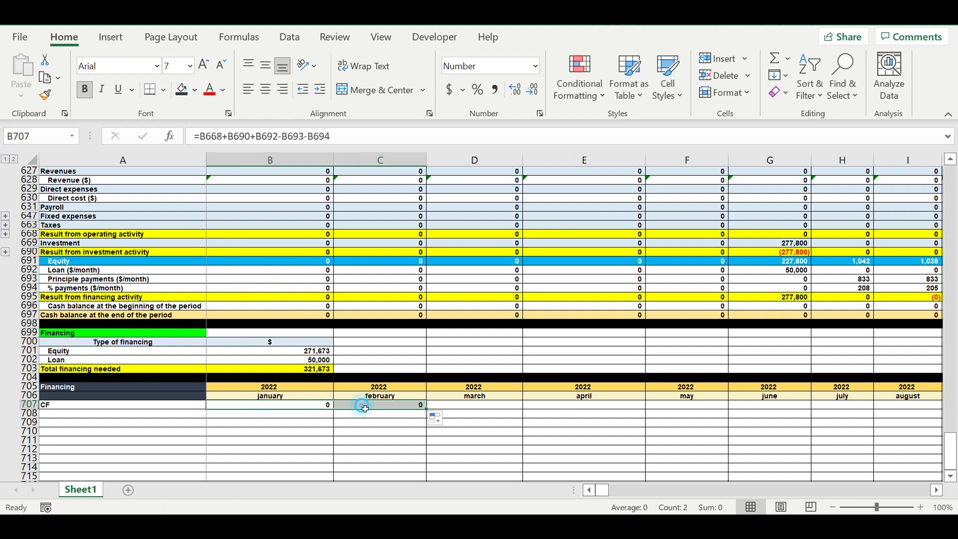
{"action": "left_click", "coordinate": [365, 409]}
{"action": "left_click", "coordinate": [352, 143]}
{"action": "type", "text": "+"}
{"action": "left_click", "coordinate": [307, 409]}
{"action": "key", "text": "Return"}
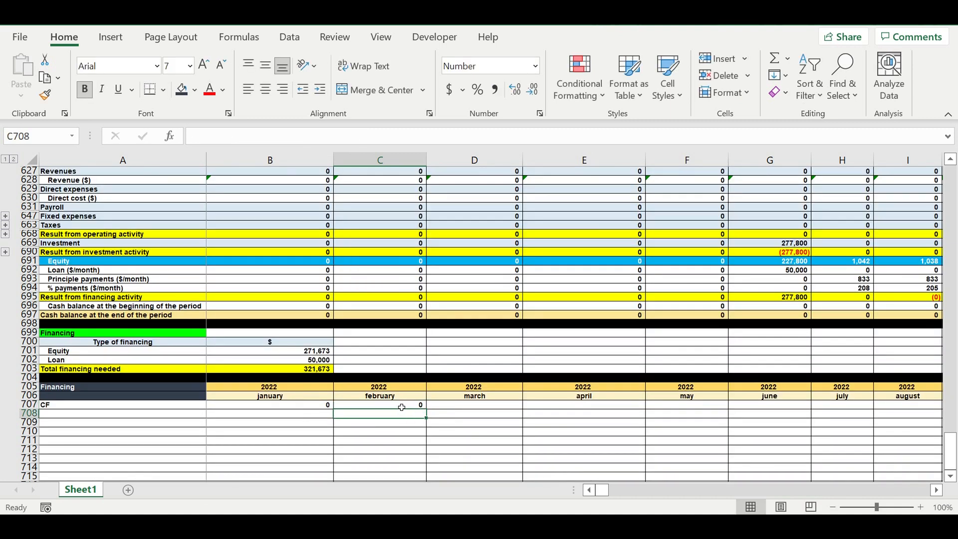
Copy the cumulative CF formula from C707 across every month through December 2031 in DQ707
{"action": "left_click", "coordinate": [402, 407]}
{"action": "left_click_drag", "start_coordinate": [432, 415], "coordinate": [893, 408]}
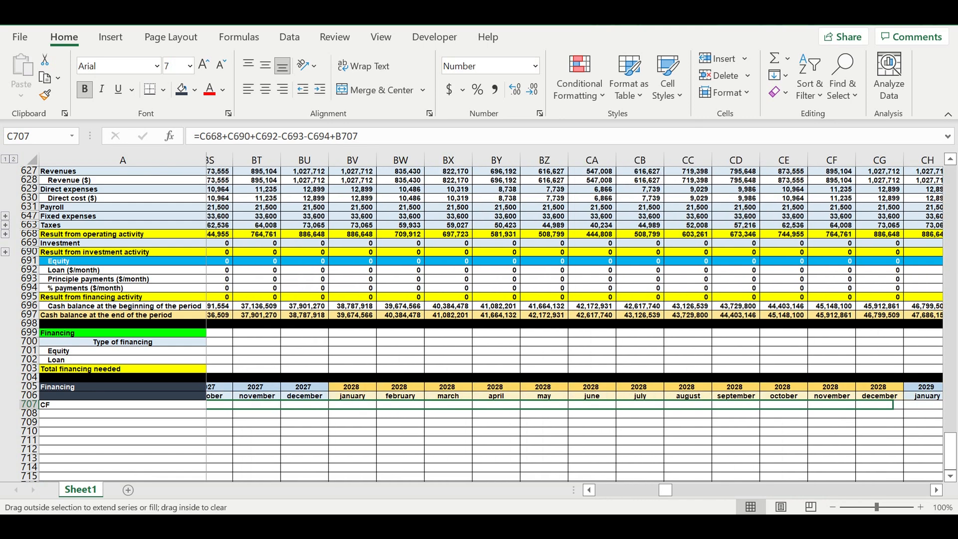
{"action": "left_click_drag", "start_coordinate": [946, 488], "coordinate": [735, 416]}
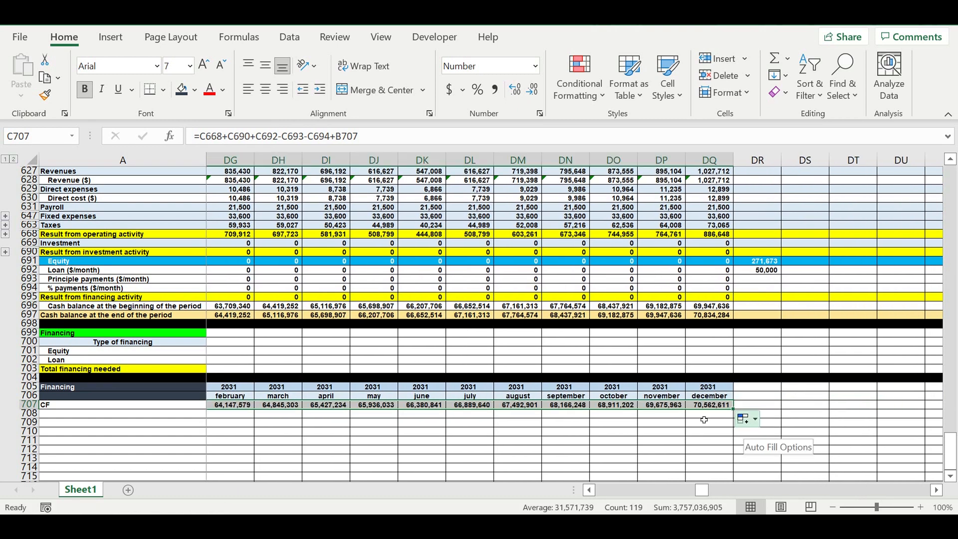
{"action": "left_click", "coordinate": [666, 441]}
Calculate the lowest cumulative cash flow in cell DR707 with the formula =MIN(B707:DQ707)
{"action": "left_click", "coordinate": [763, 406]}
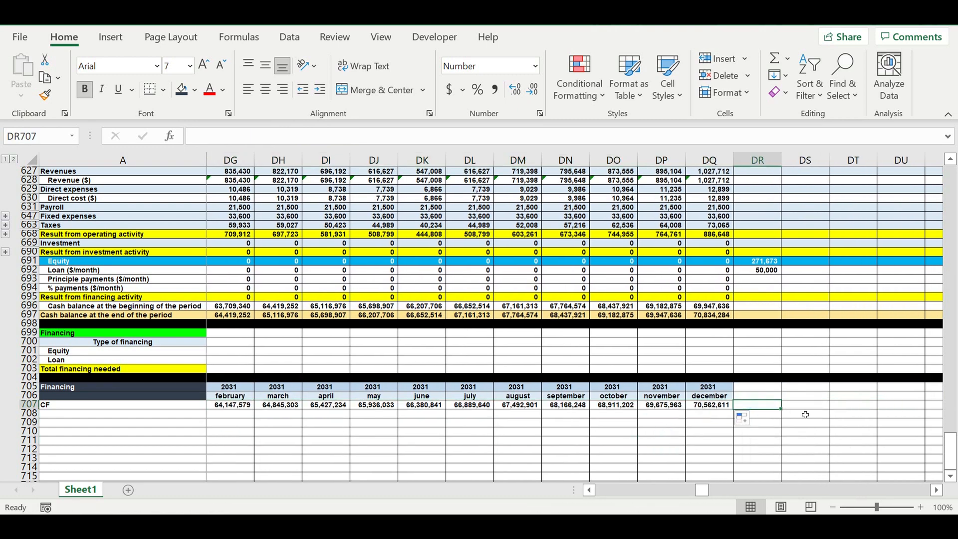
{"action": "type", "text": "="}
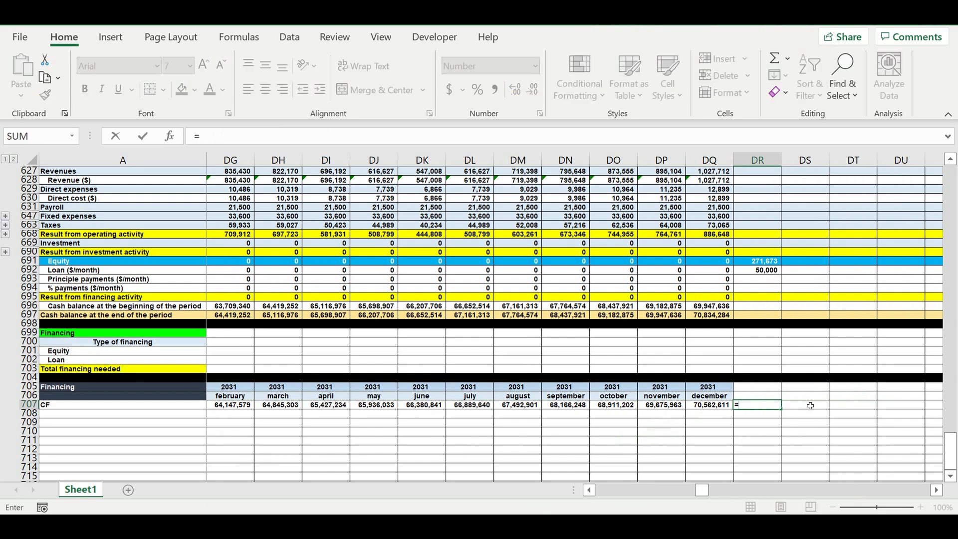
{"action": "type", "text": "min"}
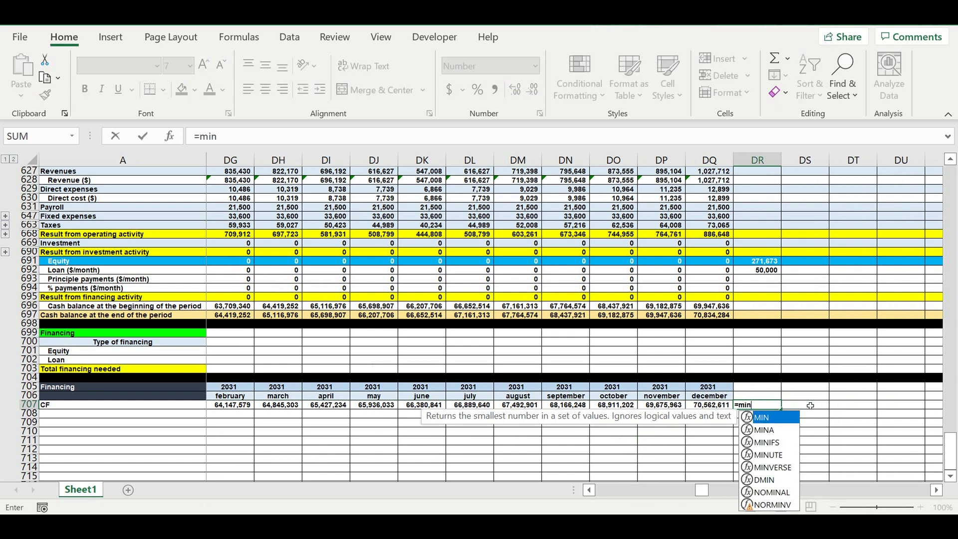
{"action": "type", "text": "("}
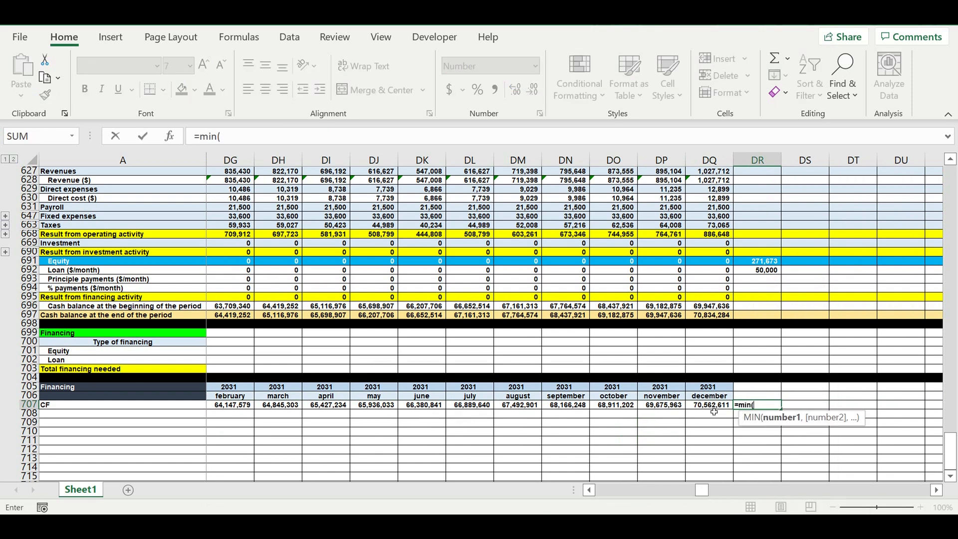
{"action": "left_click_drag", "start_coordinate": [710, 407], "coordinate": [3, 308]}
{"action": "left_click_drag", "start_coordinate": [50, 329], "coordinate": [4, 356]}
{"action": "left_click_drag", "start_coordinate": [102, 415], "coordinate": [248, 412]}
{"action": "type", "text": ")"}
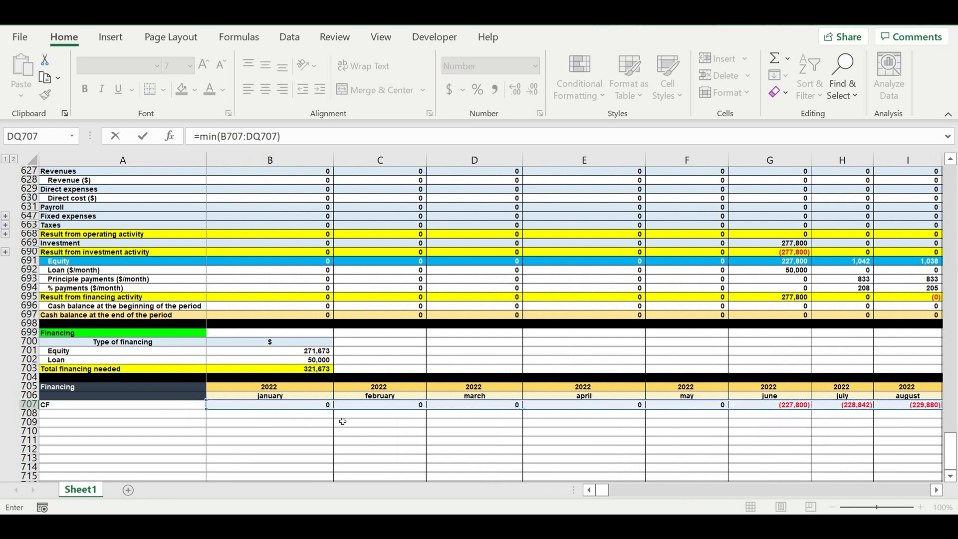
{"action": "key", "text": "Return"}
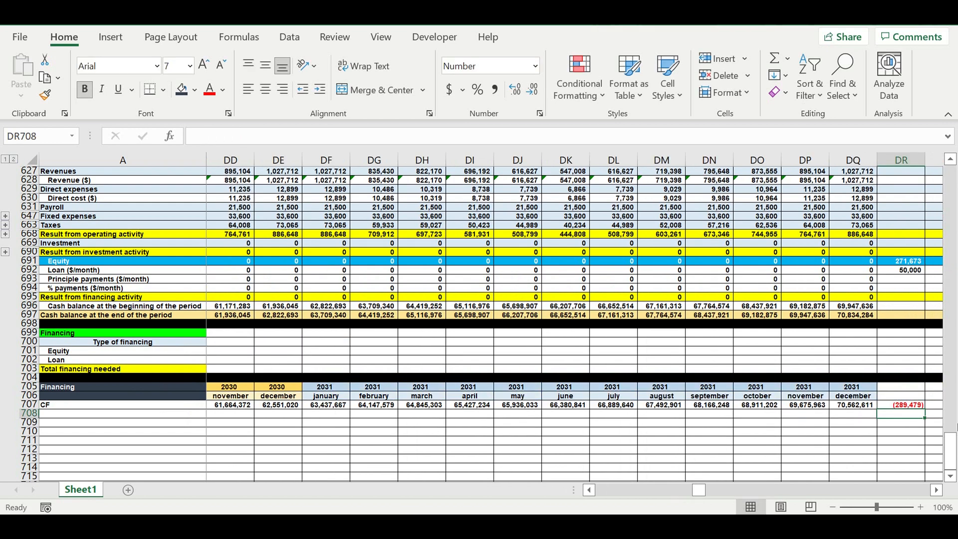
{"action": "left_click", "coordinate": [900, 408]}
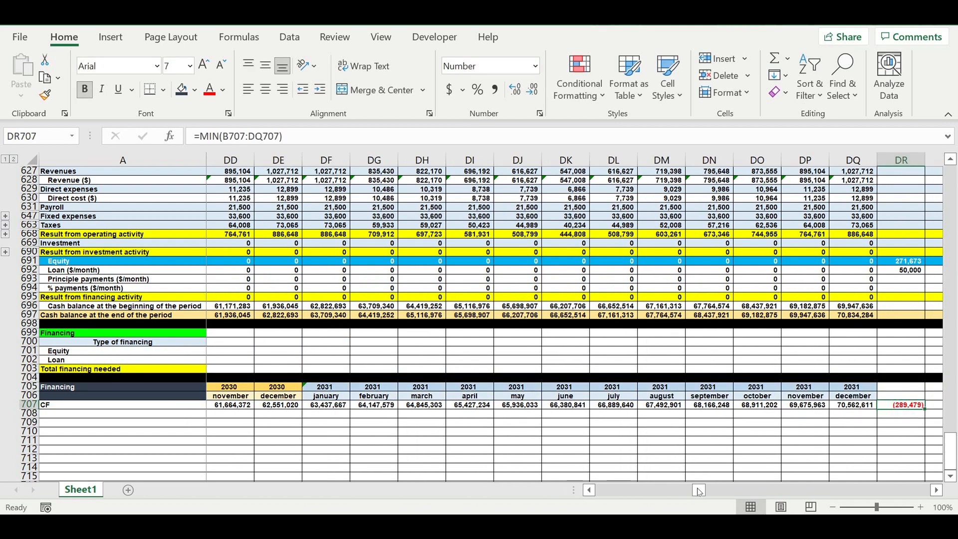
Overwrite the monthly Equity values in row 691 with 0 by filling F691 across through July 2023
{"action": "left_click_drag", "start_coordinate": [698, 491], "coordinate": [554, 497]}
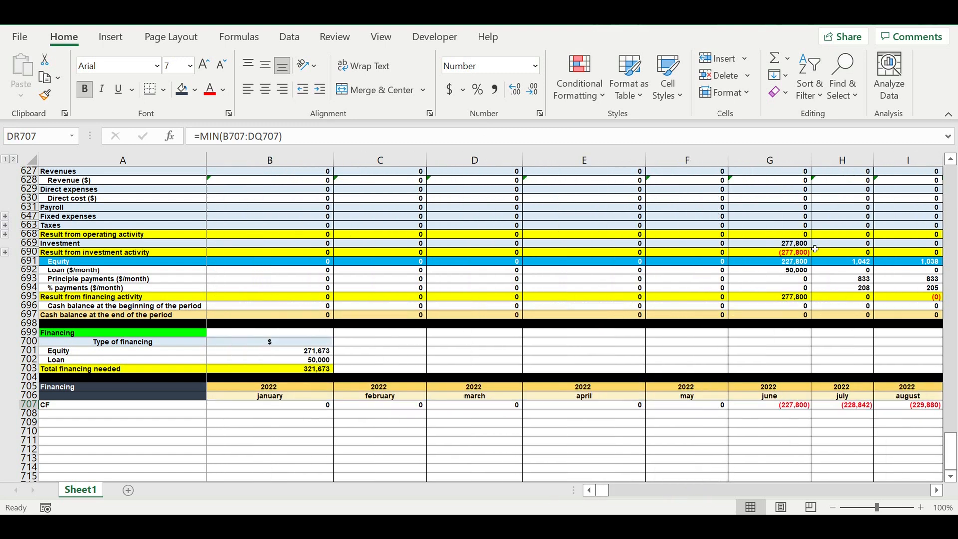
{"action": "left_click", "coordinate": [721, 261]}
{"action": "left_click_drag", "start_coordinate": [731, 268], "coordinate": [695, 259]}
{"action": "left_click", "coordinate": [462, 265]}
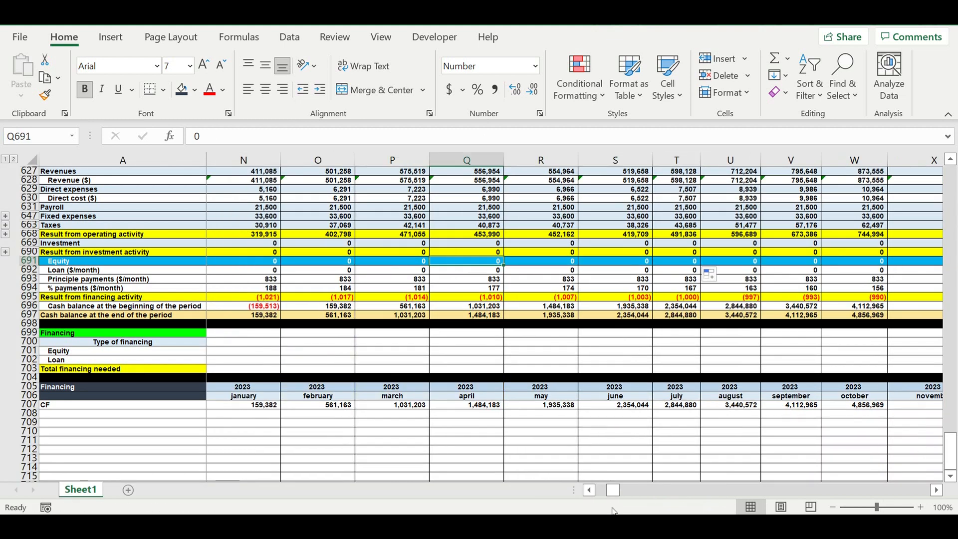
{"action": "left_click_drag", "start_coordinate": [614, 492], "coordinate": [599, 496]}
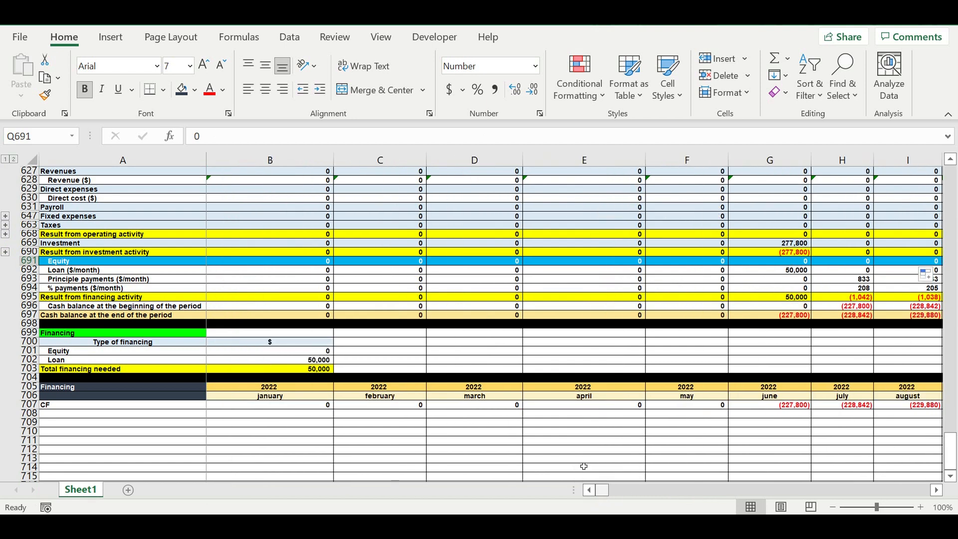
Link the June 2022 equity in cell G691 to the negated minimum cash flow with the formula =-DR707
{"action": "left_click", "coordinate": [786, 261]}
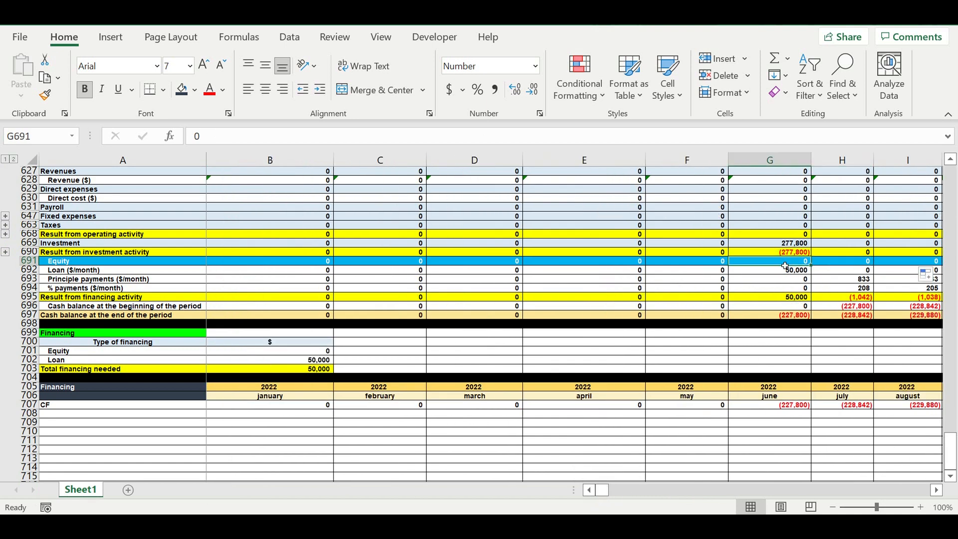
{"action": "type", "text": "="}
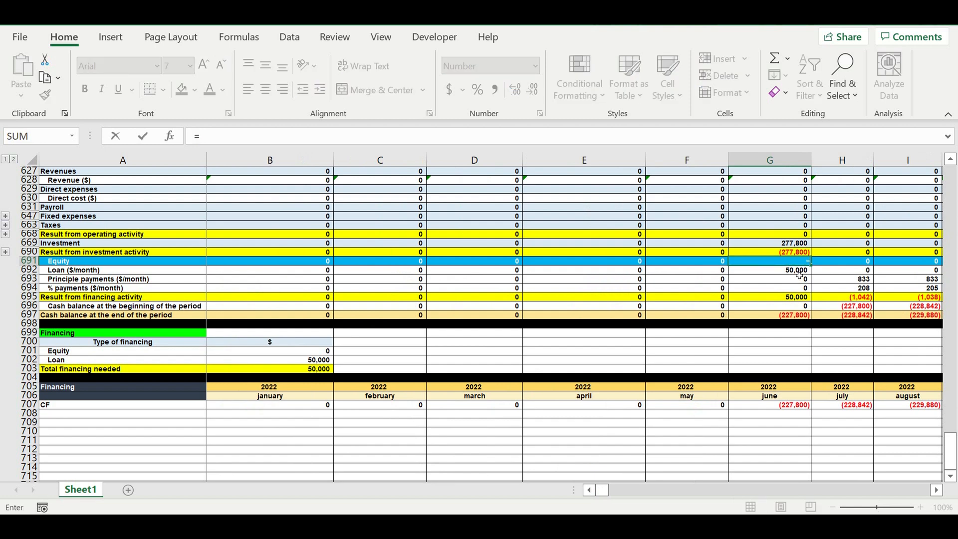
{"action": "type", "text": "-"}
{"action": "left_click_drag", "start_coordinate": [610, 493], "coordinate": [700, 490]}
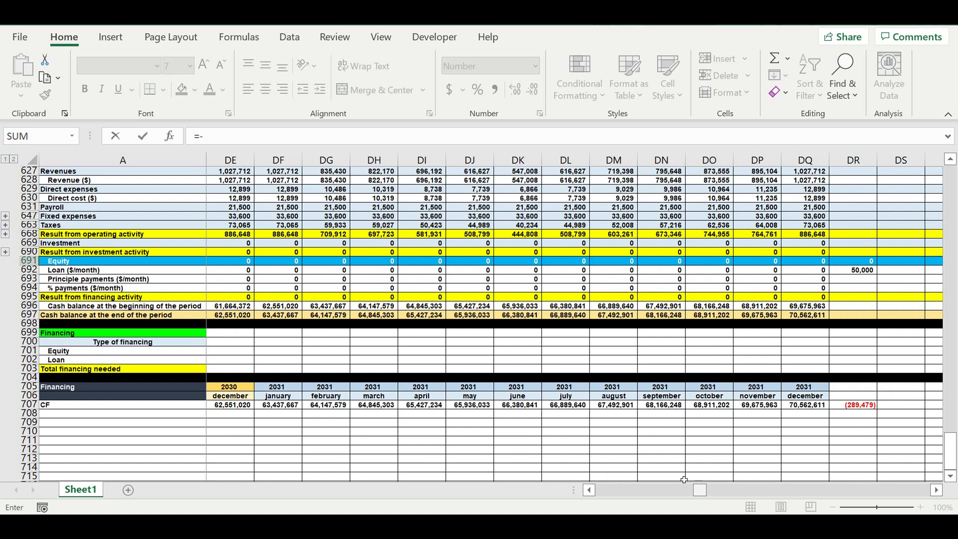
{"action": "left_click", "coordinate": [858, 407]}
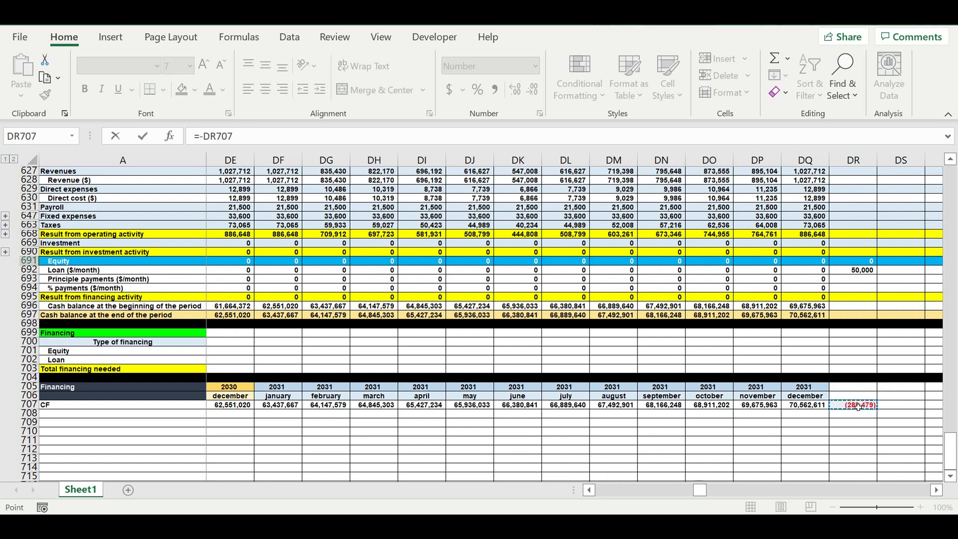
{"action": "left_click", "coordinate": [202, 137]}
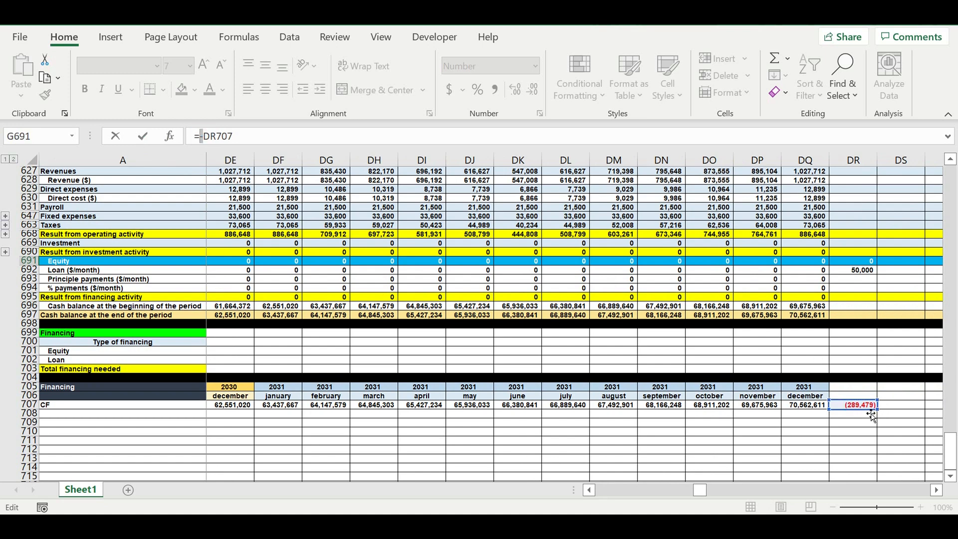
{"action": "key", "text": "Return"}
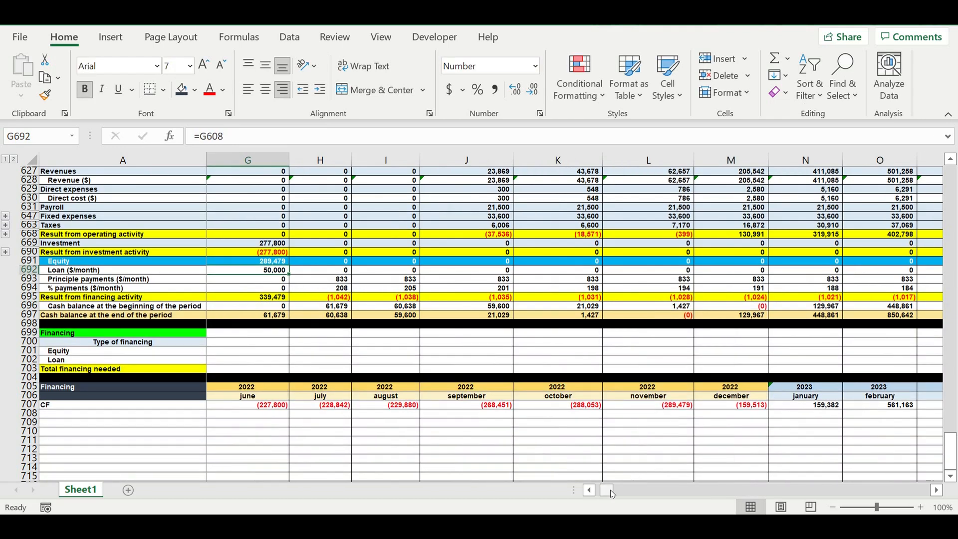
Check the November 2022 closing cash balance and the equity and loan amounts in the financing summary
{"action": "left_click_drag", "start_coordinate": [611, 495], "coordinate": [602, 491]}
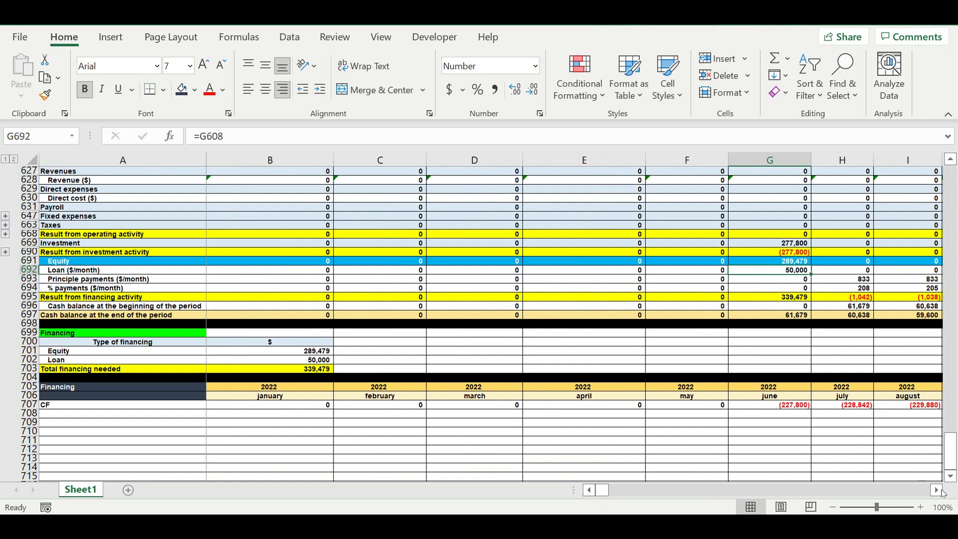
{"action": "left_click", "coordinate": [937, 491]}
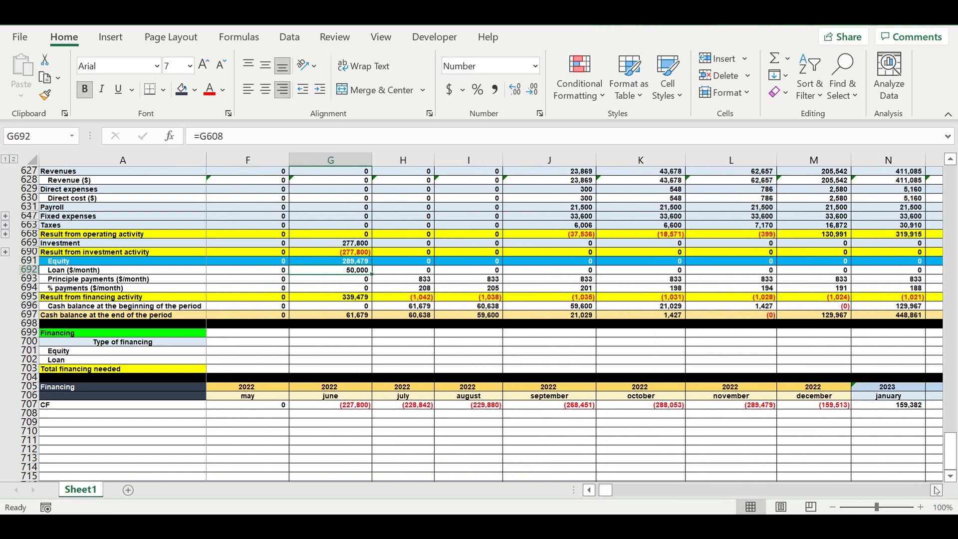
{"action": "left_click", "coordinate": [753, 317]}
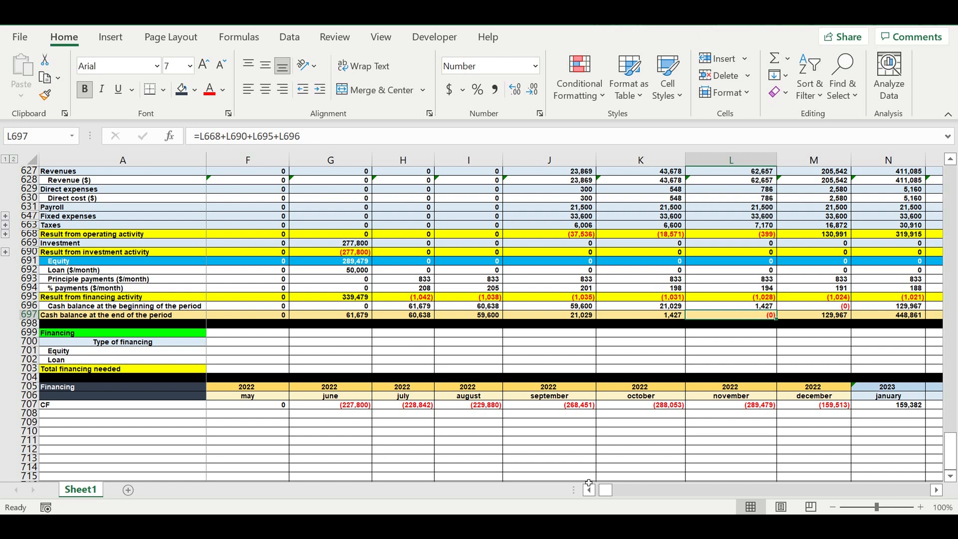
{"action": "left_click_drag", "start_coordinate": [611, 494], "coordinate": [595, 493]}
{"action": "left_click_drag", "start_coordinate": [306, 353], "coordinate": [304, 360]}
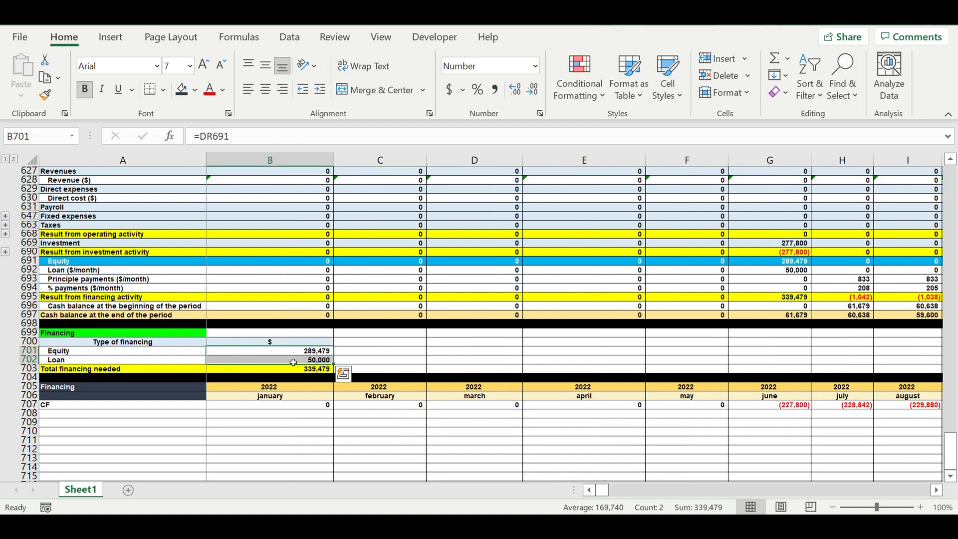
Set the loan amount in cell B594 to 20,000
{"action": "scroll", "coordinate": [265, 328], "scroll_direction": "up", "scroll_amount": 9}
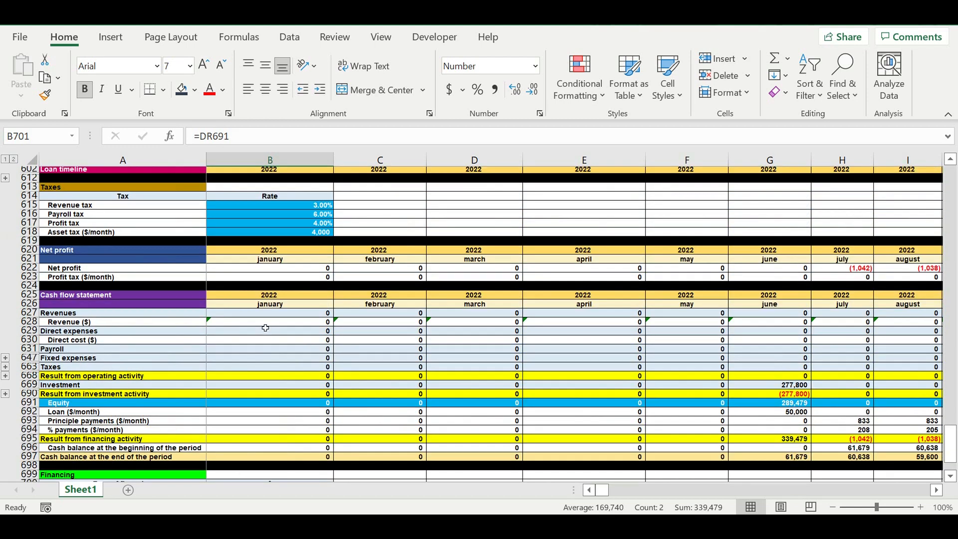
{"action": "scroll", "coordinate": [265, 328], "scroll_direction": "up", "scroll_amount": 1}
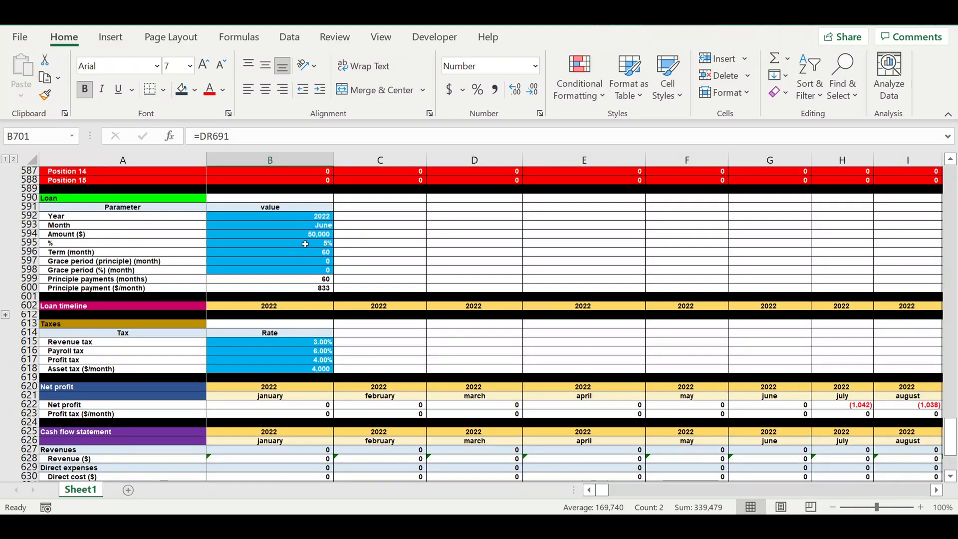
{"action": "left_click", "coordinate": [305, 236]}
{"action": "type", "text": "20"}
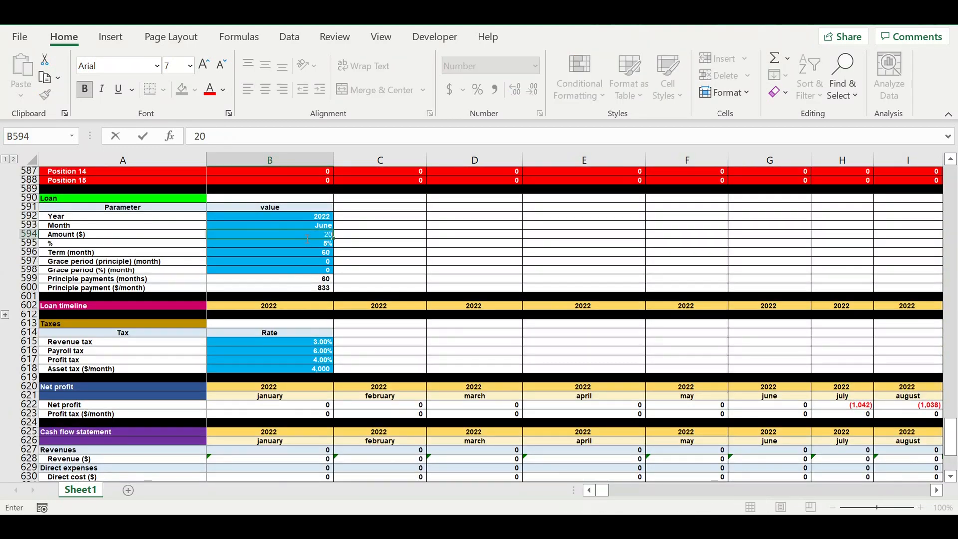
{"action": "type", "text": ",000"}
{"action": "key", "text": "Return"}
{"action": "left_click", "coordinate": [391, 253]}
Review the June 2022 equity and loan, the November 2022 closing cash balance, and the financing summary for the new loan amount
{"action": "scroll", "coordinate": [427, 384], "scroll_direction": "down", "scroll_amount": 5}
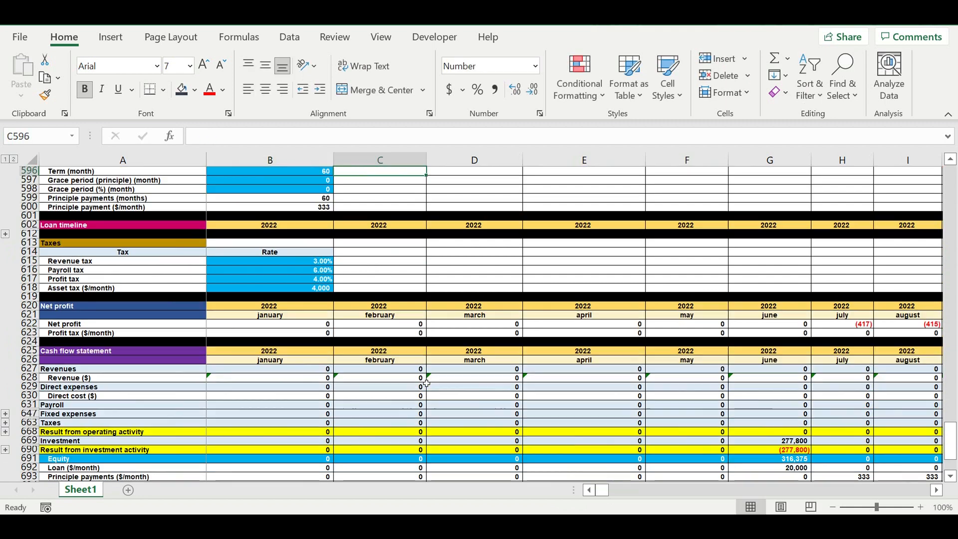
{"action": "scroll", "coordinate": [427, 383], "scroll_direction": "down", "scroll_amount": 1}
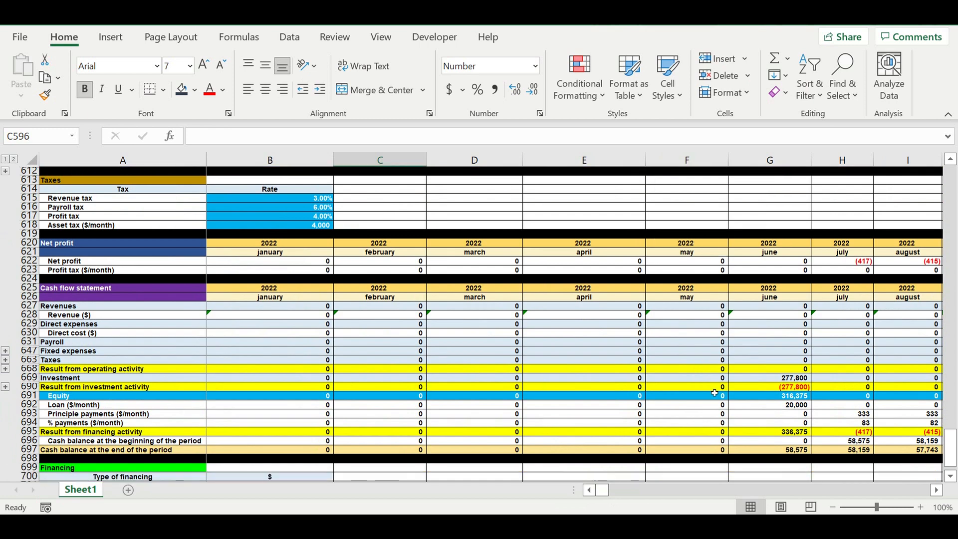
{"action": "left_click_drag", "start_coordinate": [791, 398], "coordinate": [790, 408]}
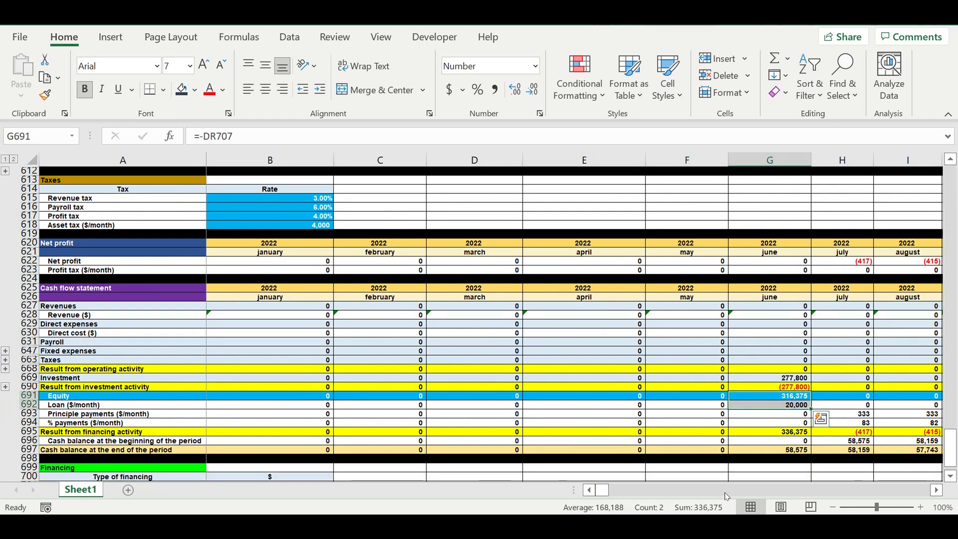
{"action": "left_click_drag", "start_coordinate": [603, 490], "coordinate": [618, 491]}
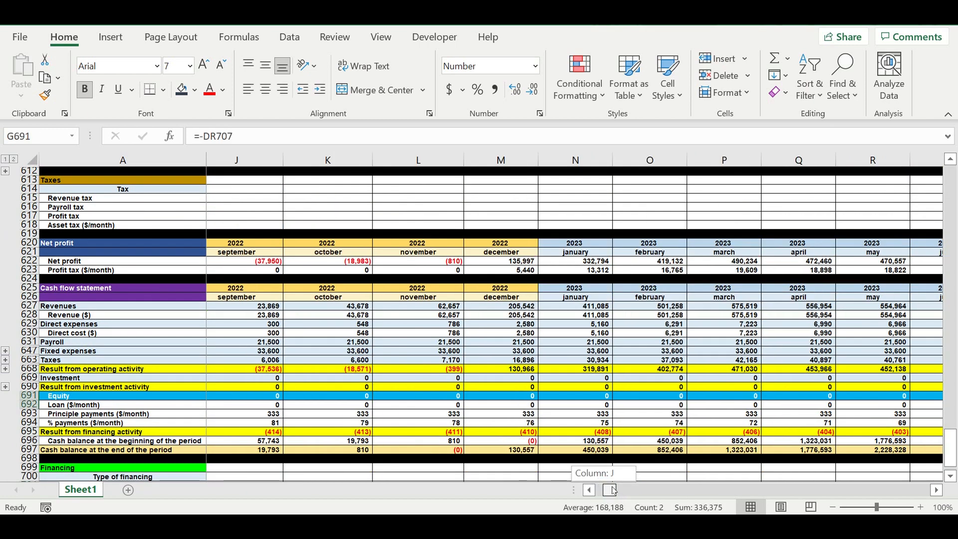
{"action": "left_click", "coordinate": [463, 449]}
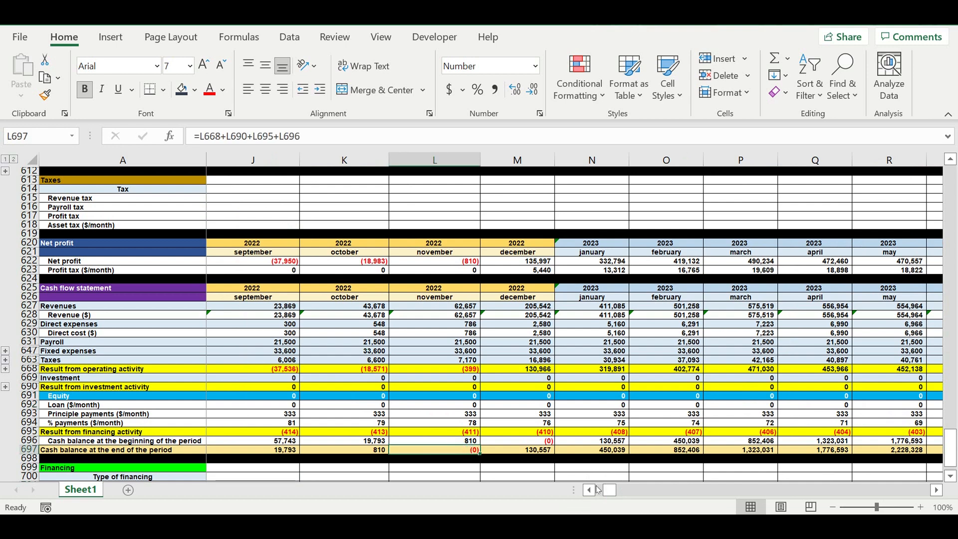
{"action": "left_click", "coordinate": [598, 489]}
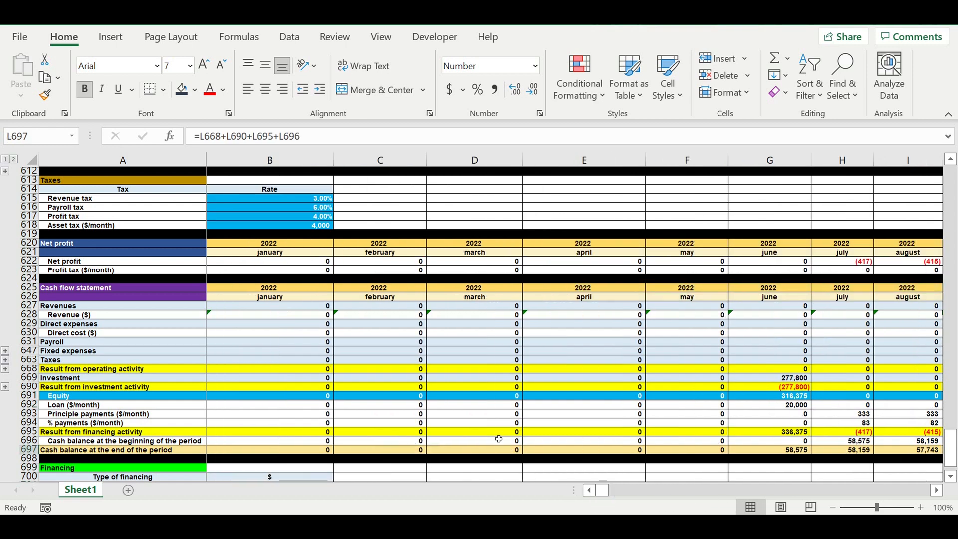
{"action": "scroll", "coordinate": [499, 438], "scroll_direction": "down", "scroll_amount": 5}
{"action": "left_click_drag", "start_coordinate": [298, 351], "coordinate": [299, 369]}
{"action": "left_click", "coordinate": [380, 351]}
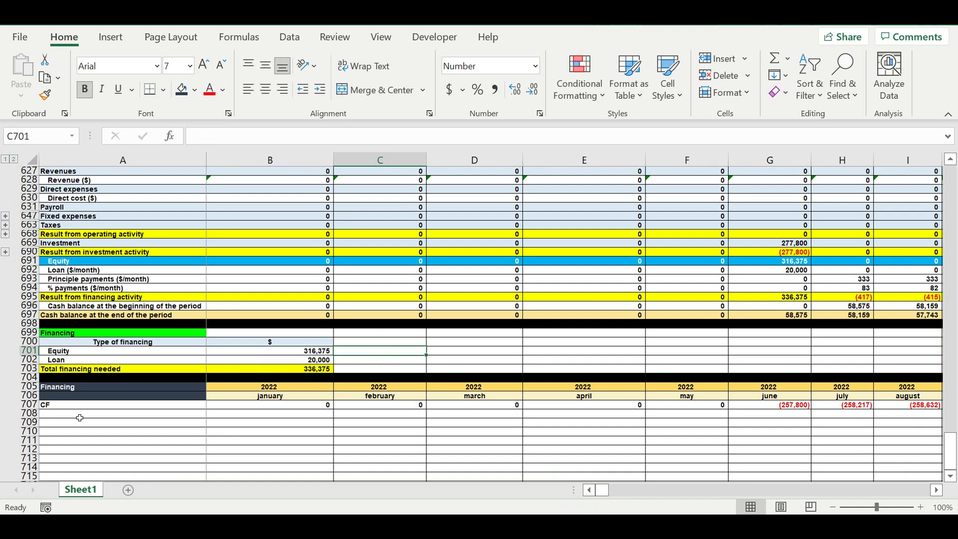
Fill the whole of row 708 with black as a divider below the CF row
{"action": "left_click", "coordinate": [29, 413]}
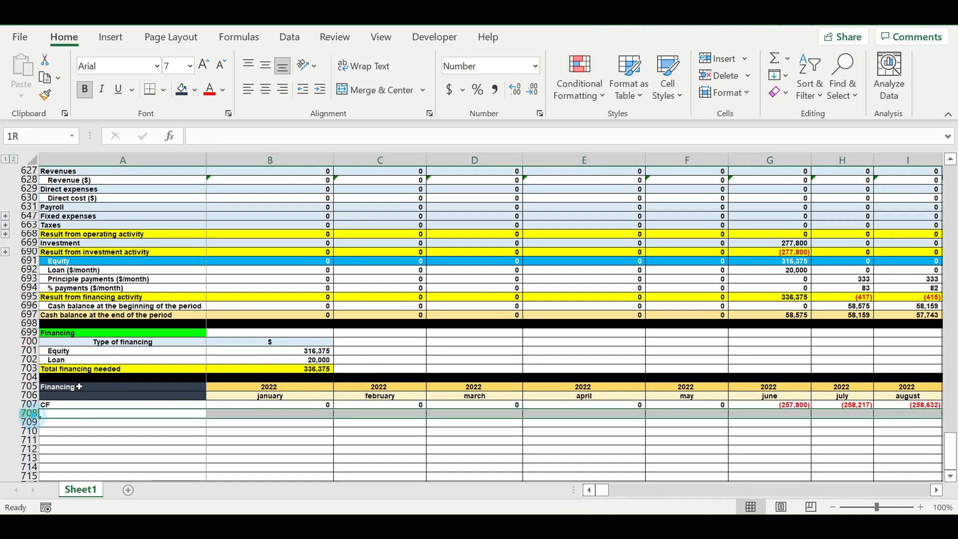
{"action": "left_click", "coordinate": [196, 91]}
{"action": "left_click", "coordinate": [193, 126]}
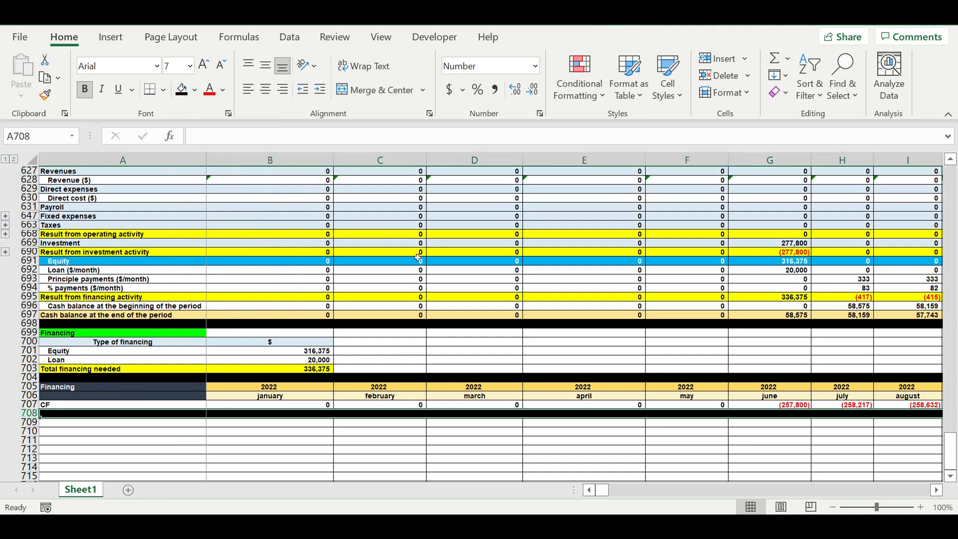
{"action": "left_click", "coordinate": [418, 254]}
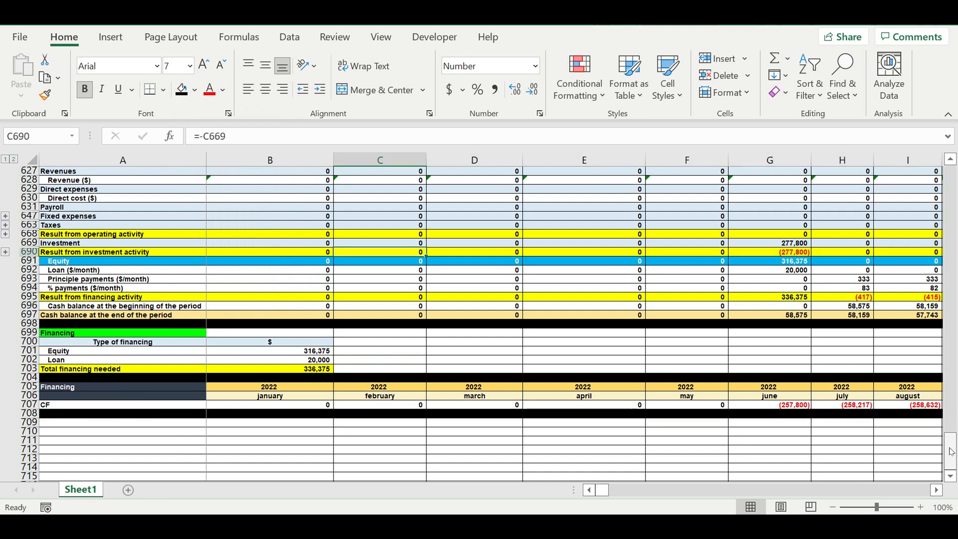
Set the COEFF REVENUE of Yoga type 1 in cell I17 to 70%
{"action": "left_click_drag", "start_coordinate": [951, 452], "coordinate": [950, 170]}
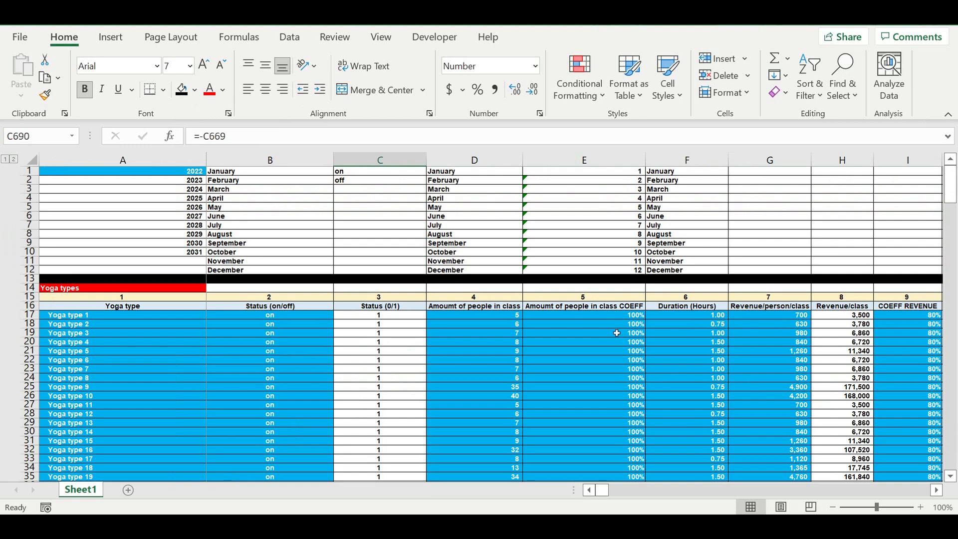
{"action": "left_click", "coordinate": [909, 319]}
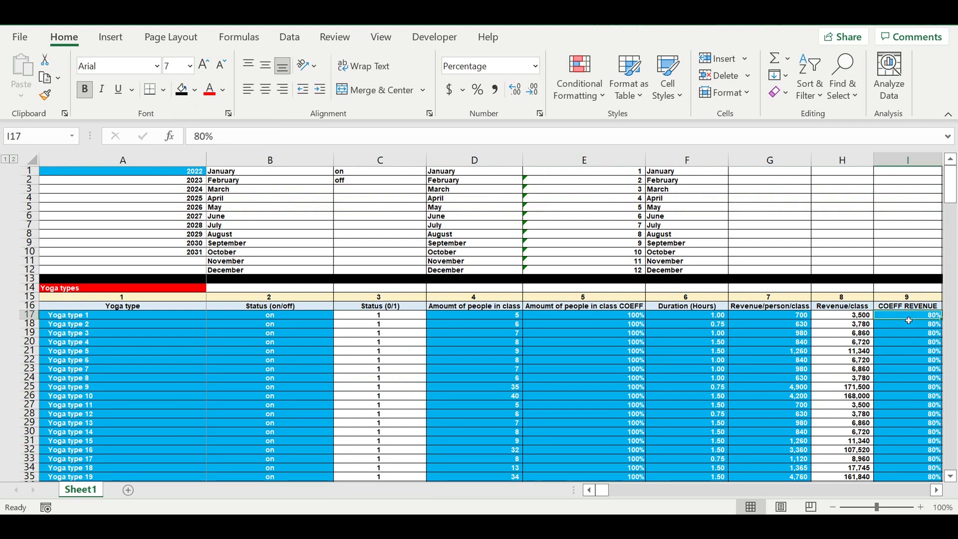
{"action": "left_click", "coordinate": [937, 490]}
{"action": "left_click", "coordinate": [937, 490]}
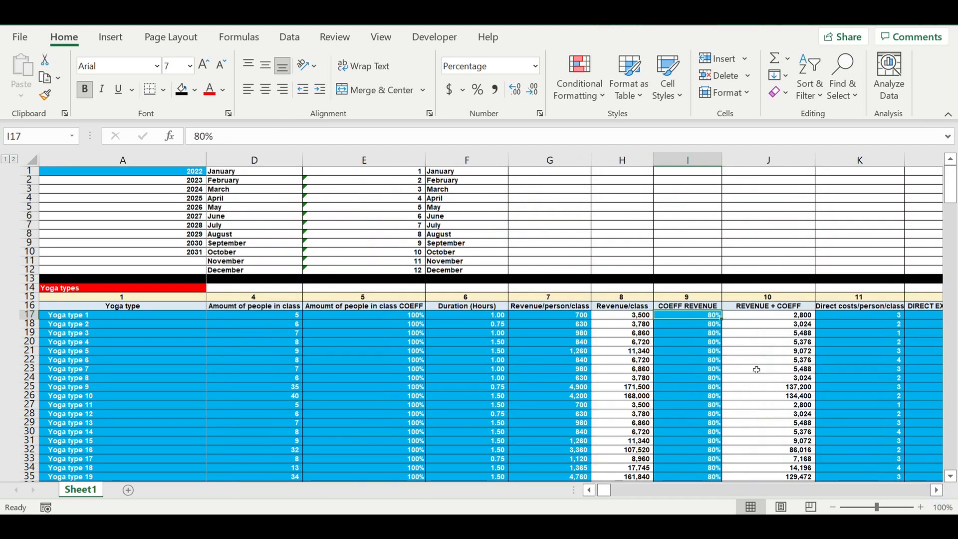
{"action": "type", "text": "70"}
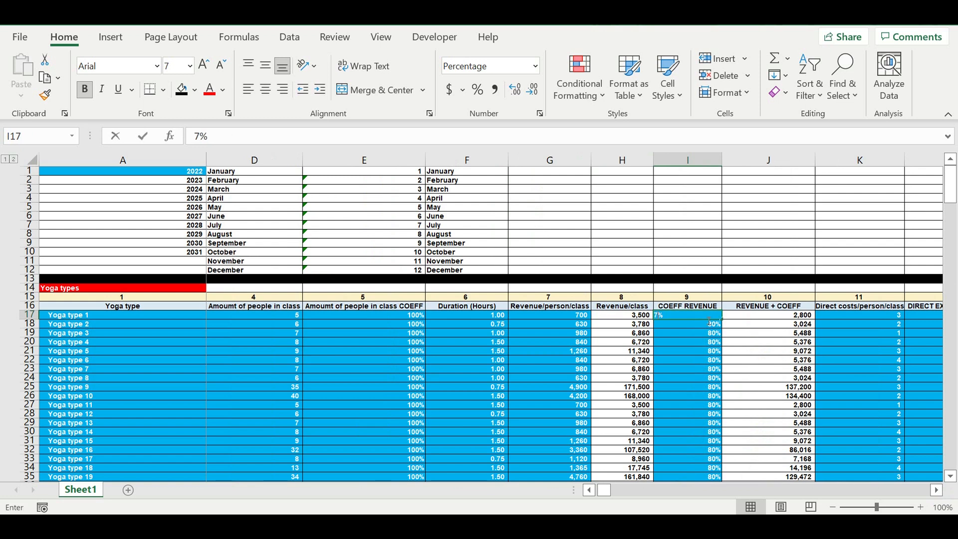
{"action": "key", "text": "Return"}
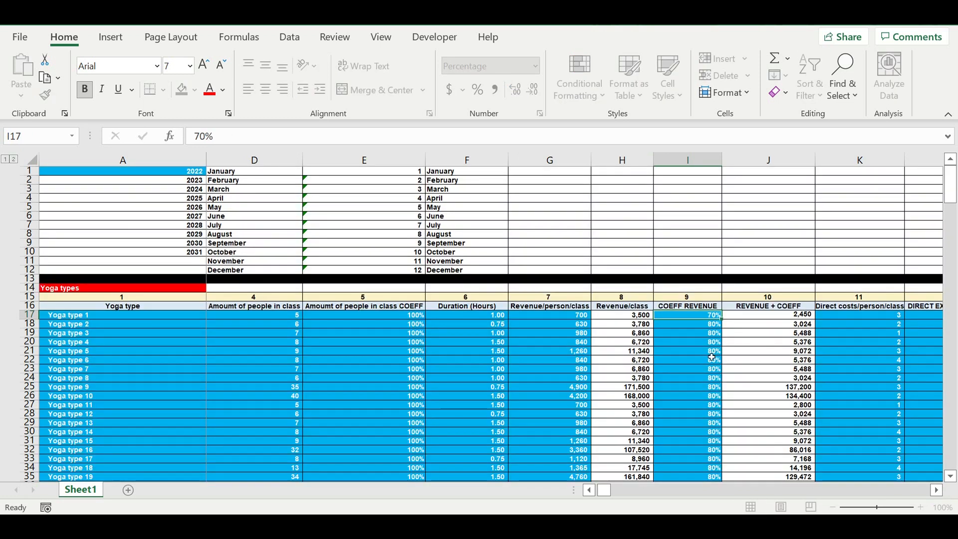
Copy the 70% revenue coefficient from I17 down through I36 for the remaining yoga types
{"action": "left_click", "coordinate": [709, 320]}
{"action": "left_click_drag", "start_coordinate": [722, 319], "coordinate": [714, 459]}
{"action": "left_click", "coordinate": [759, 340]}
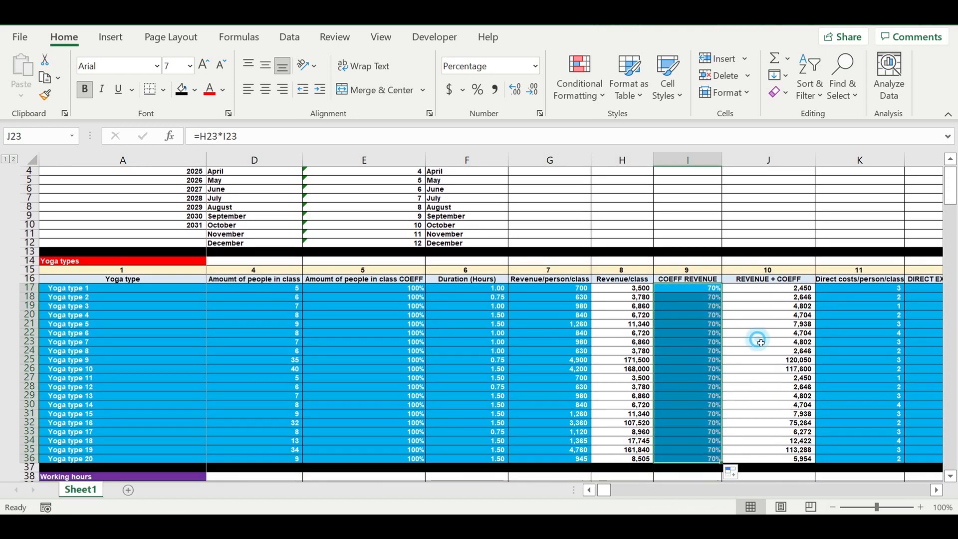
{"action": "left_click", "coordinate": [697, 369]}
Review the September to November 2022 operating results, the November closing cash balance, and the financing summary for the new revenue coefficient
{"action": "left_click_drag", "start_coordinate": [606, 493], "coordinate": [601, 491]}
{"action": "left_click_drag", "start_coordinate": [950, 185], "coordinate": [950, 450]}
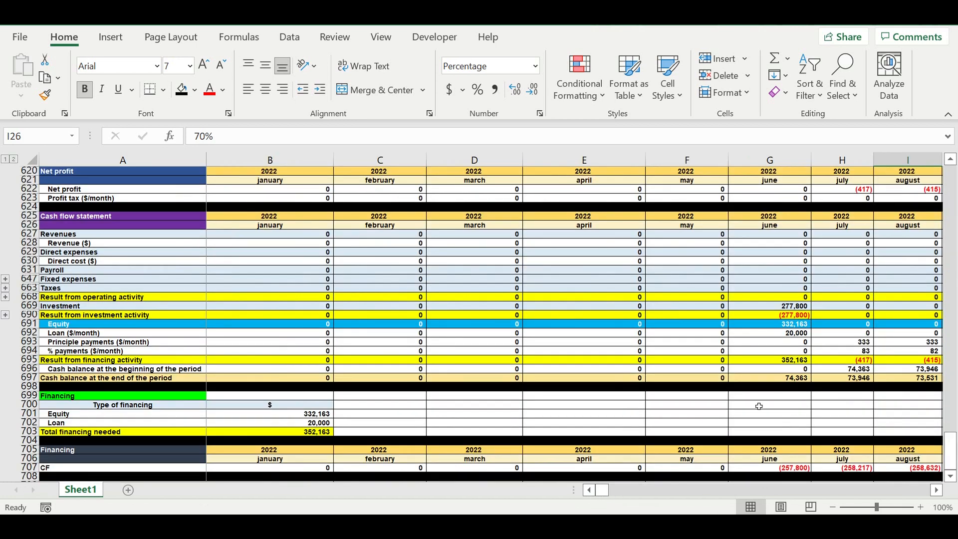
{"action": "left_click_drag", "start_coordinate": [605, 491], "coordinate": [611, 492]}
{"action": "left_click_drag", "start_coordinate": [404, 302], "coordinate": [574, 297]}
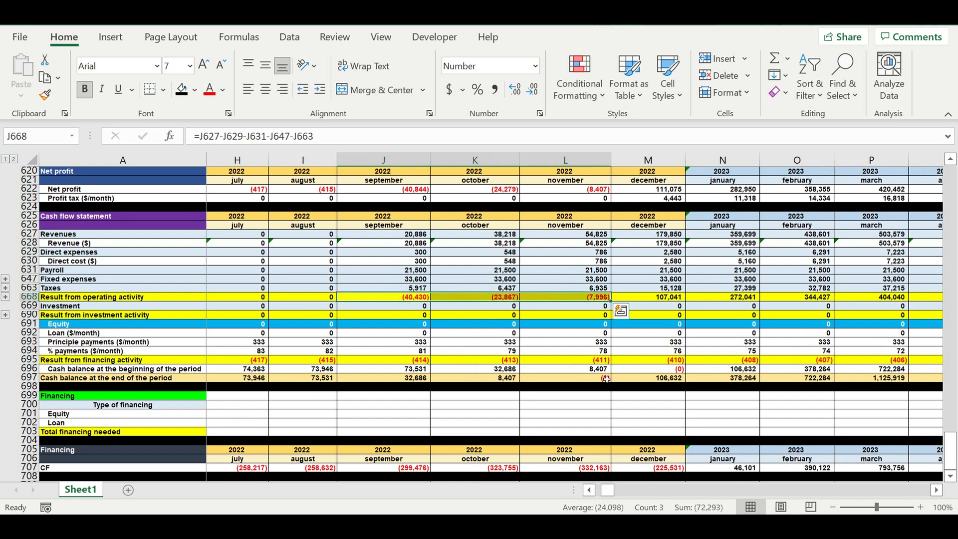
{"action": "left_click", "coordinate": [586, 382]}
{"action": "left_click_drag", "start_coordinate": [611, 490], "coordinate": [526, 489]}
{"action": "scroll", "coordinate": [471, 406], "scroll_direction": "down", "scroll_amount": 5}
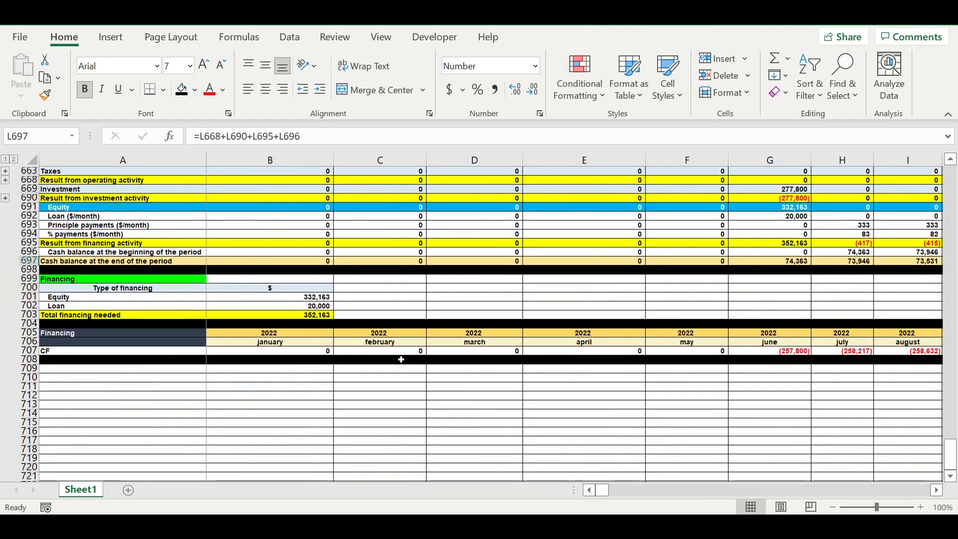
{"action": "left_click_drag", "start_coordinate": [304, 301], "coordinate": [300, 317]}
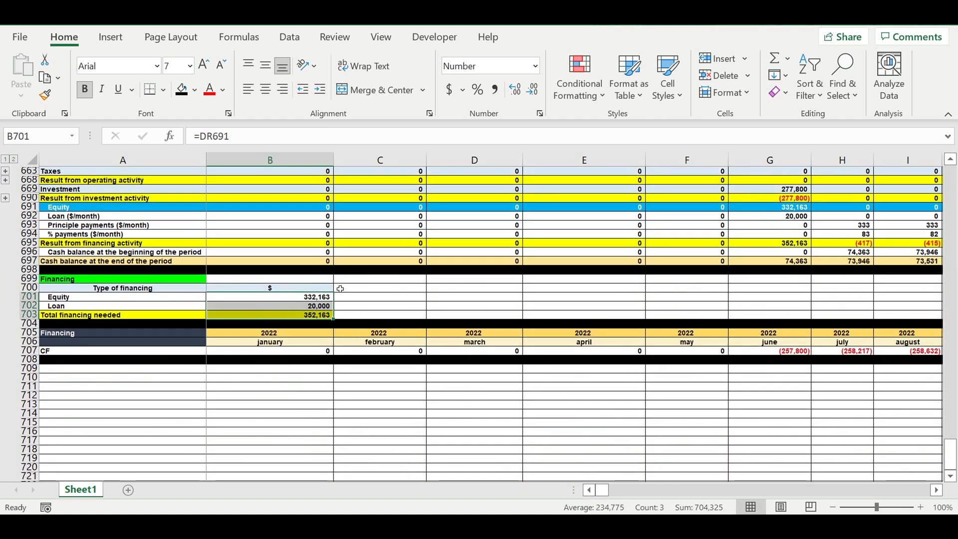
Set the loan amount in cell B594 to 200,000
{"action": "scroll", "coordinate": [340, 288], "scroll_direction": "up", "scroll_amount": 3}
{"action": "scroll", "coordinate": [340, 289], "scroll_direction": "up", "scroll_amount": 12}
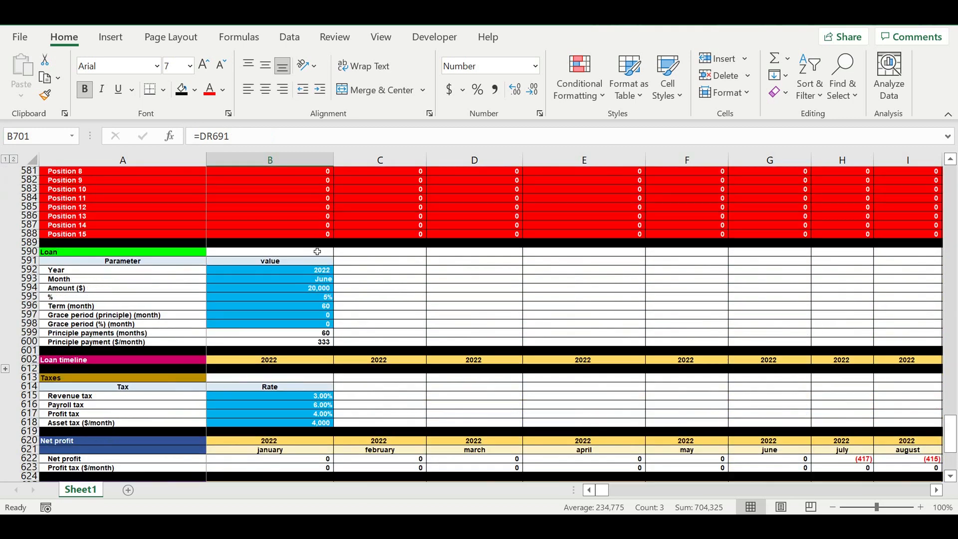
{"action": "left_click", "coordinate": [301, 289]}
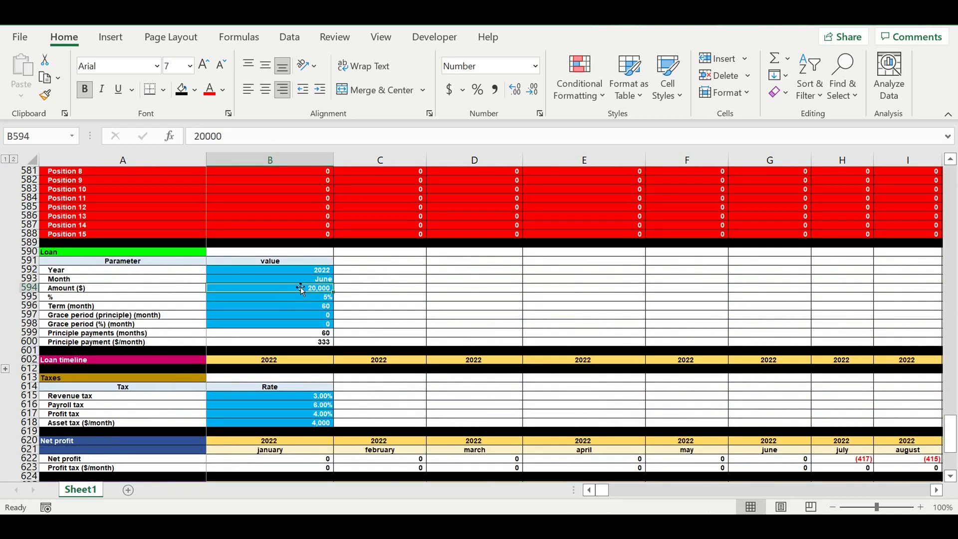
{"action": "type", "text": "2"}
{"action": "type", "text": "00,000"}
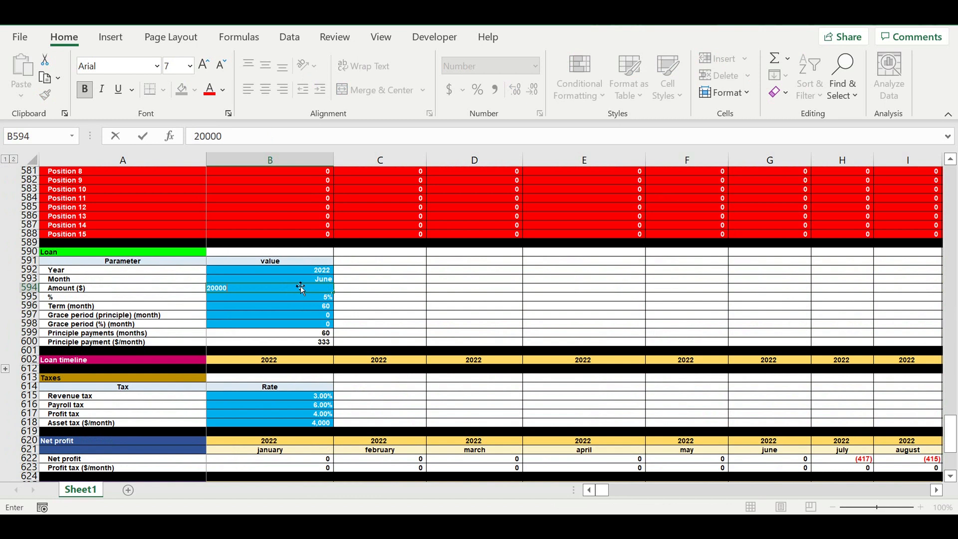
{"action": "key", "text": "Return"}
{"action": "left_click", "coordinate": [403, 309]}
Check the equity and loan in the financing summary and the June to November 2022 cash flows for the new loan amount
{"action": "scroll", "coordinate": [445, 364], "scroll_direction": "down", "scroll_amount": 7}
{"action": "scroll", "coordinate": [445, 364], "scroll_direction": "down", "scroll_amount": 2}
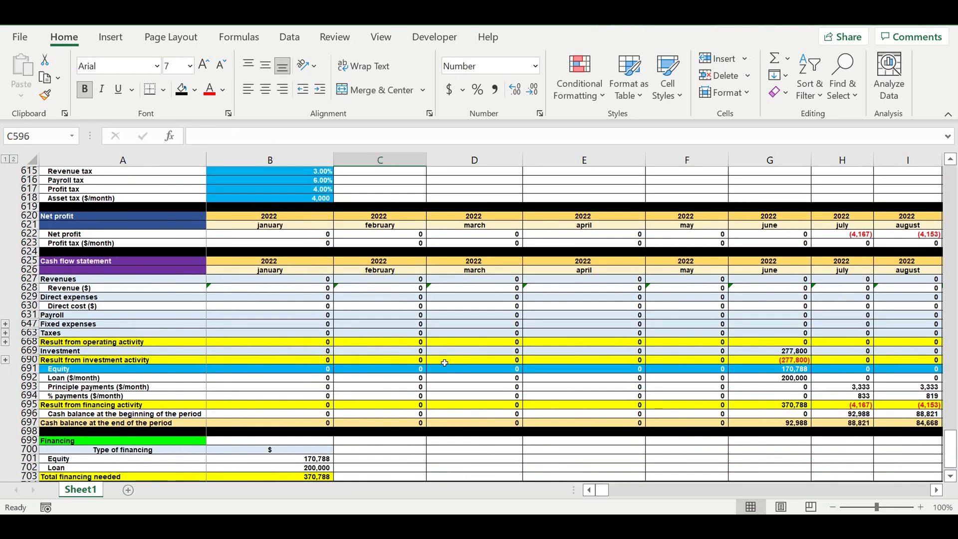
{"action": "left_click_drag", "start_coordinate": [304, 432], "coordinate": [306, 442]}
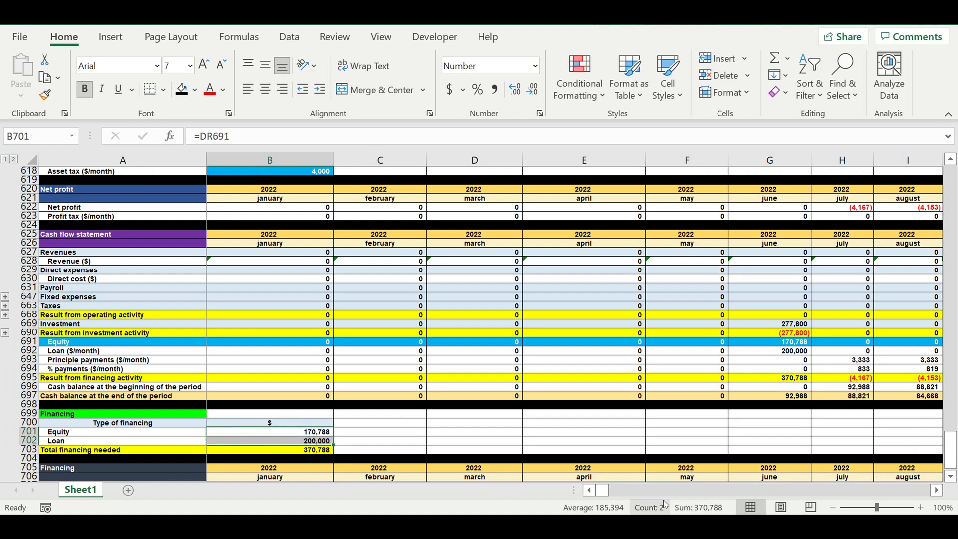
{"action": "left_click", "coordinate": [937, 491]}
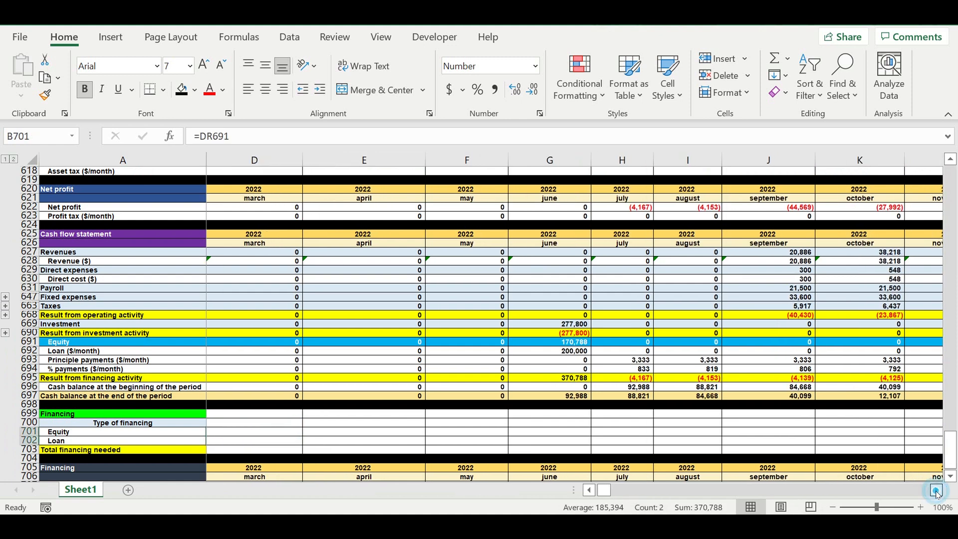
{"action": "left_click_drag", "start_coordinate": [273, 351], "coordinate": [682, 390]}
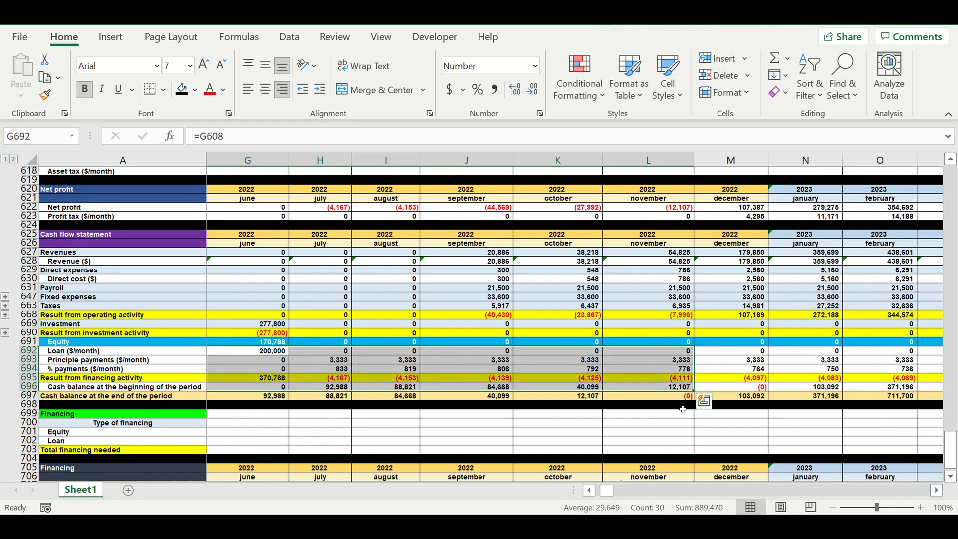
{"action": "left_click", "coordinate": [675, 398]}
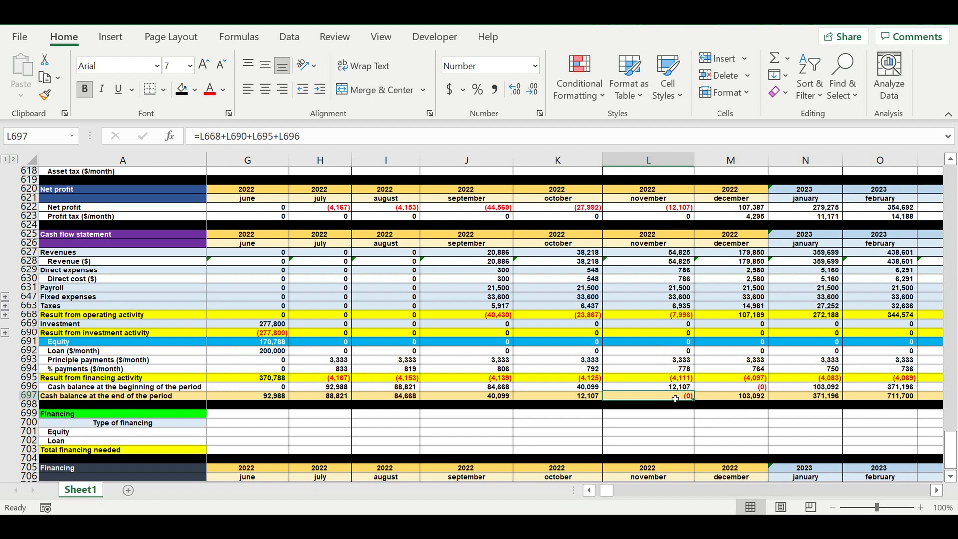
{"action": "left_click", "coordinate": [649, 333]}
Examine the equity, loan and total financing needed in cells B701 to B703 alongside the monthly CF row
{"action": "left_click_drag", "start_coordinate": [606, 490], "coordinate": [554, 494]}
{"action": "scroll", "coordinate": [466, 422], "scroll_direction": "down", "scroll_amount": 5}
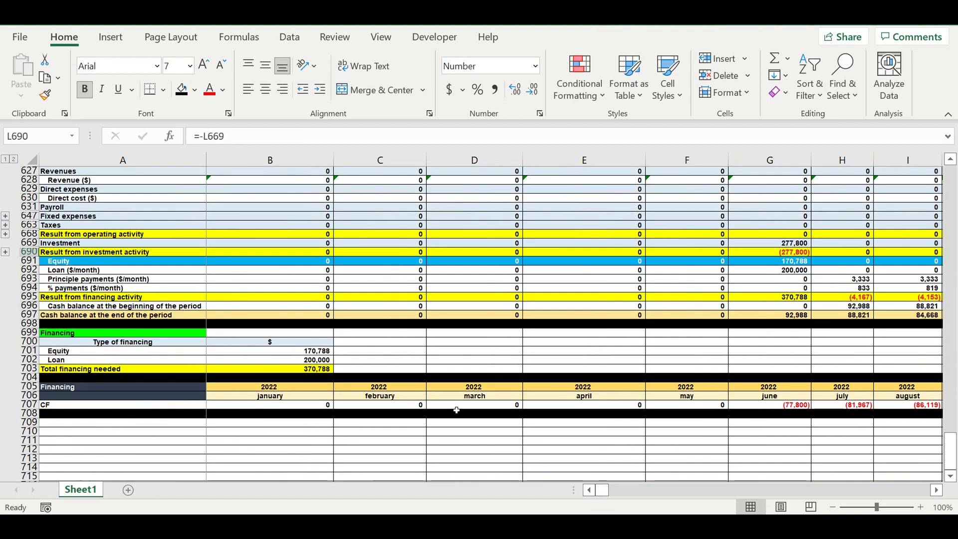
{"action": "scroll", "coordinate": [386, 376], "scroll_direction": "down", "scroll_amount": 2}
{"action": "scroll", "coordinate": [372, 367], "scroll_direction": "up", "scroll_amount": 1}
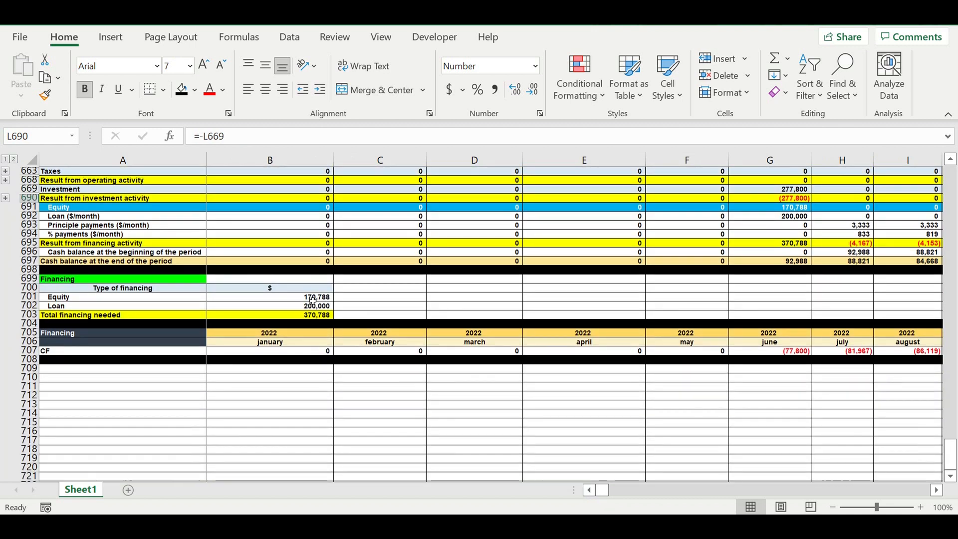
{"action": "left_click_drag", "start_coordinate": [313, 299], "coordinate": [309, 317]}
Inspect the June, July and August 2022 equity cells in the cash flow statement
{"action": "left_click", "coordinate": [796, 207]}
{"action": "left_click", "coordinate": [848, 207]}
{"action": "left_click", "coordinate": [919, 208]}
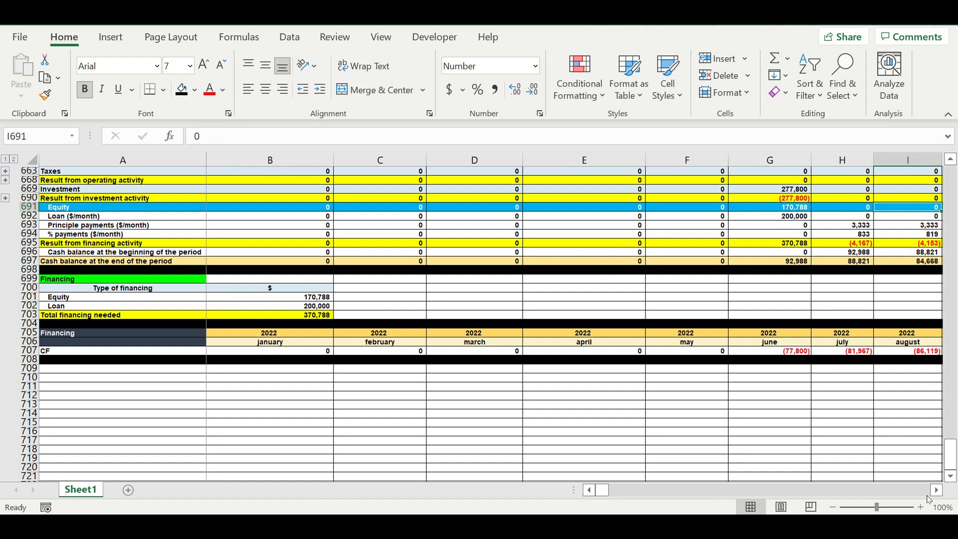
{"action": "left_click", "coordinate": [941, 490]}
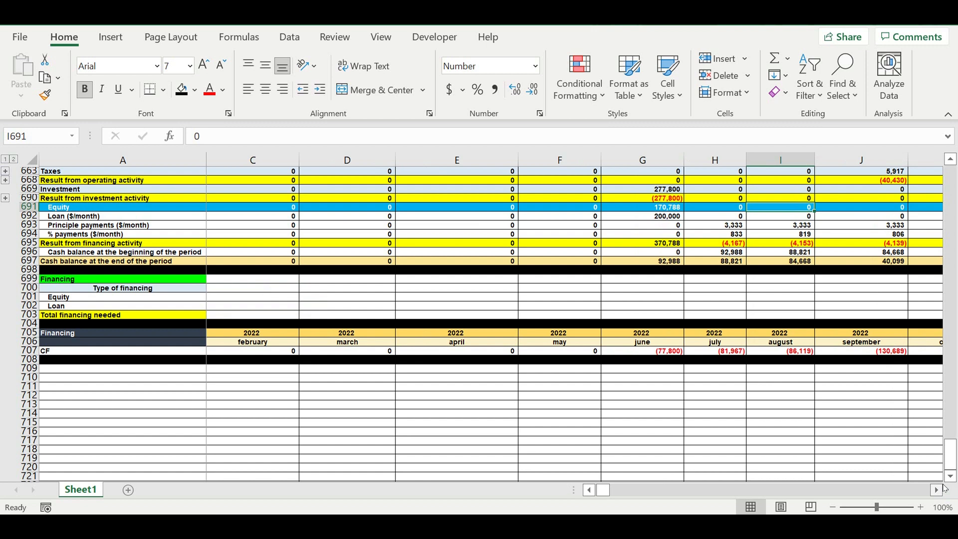
{"action": "left_click_drag", "start_coordinate": [604, 491], "coordinate": [515, 467]}
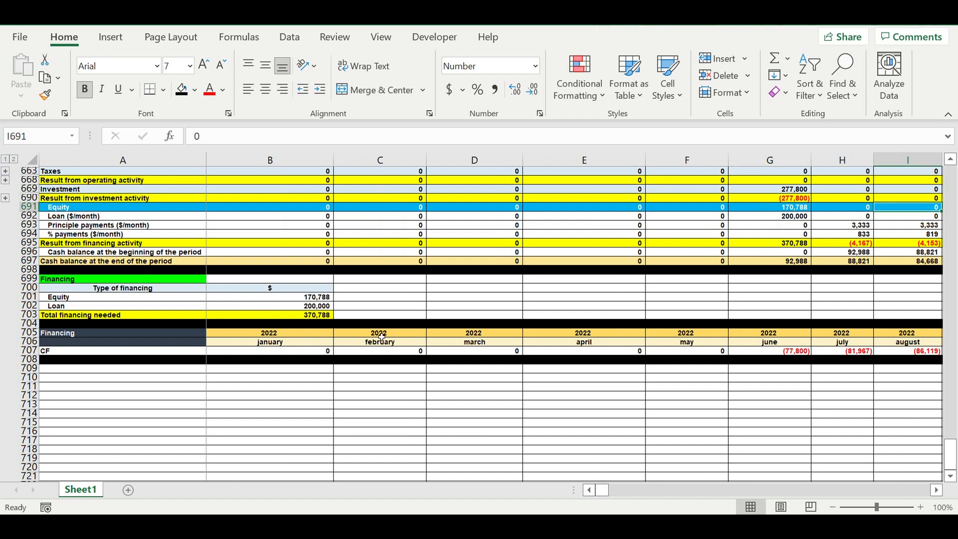
{"action": "scroll", "coordinate": [382, 334], "scroll_direction": "up", "scroll_amount": 2}
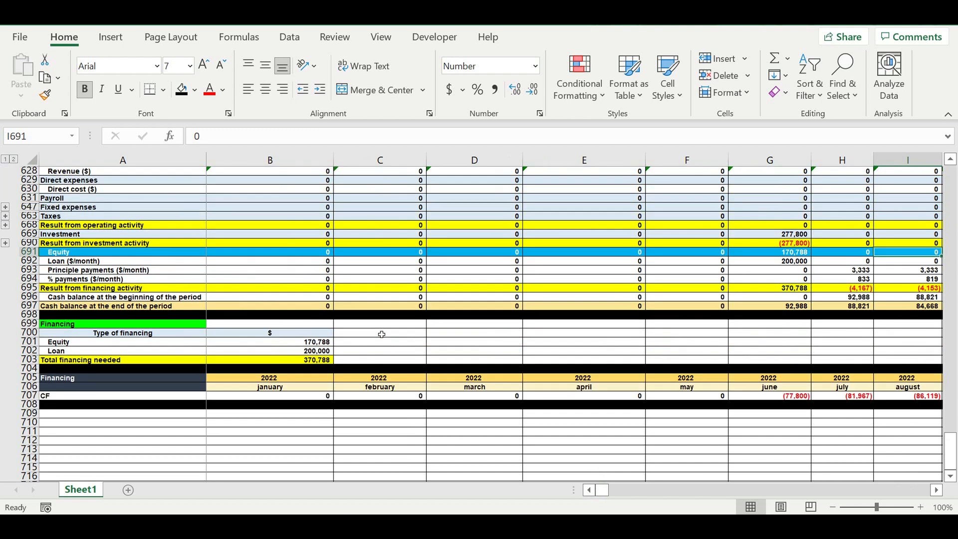